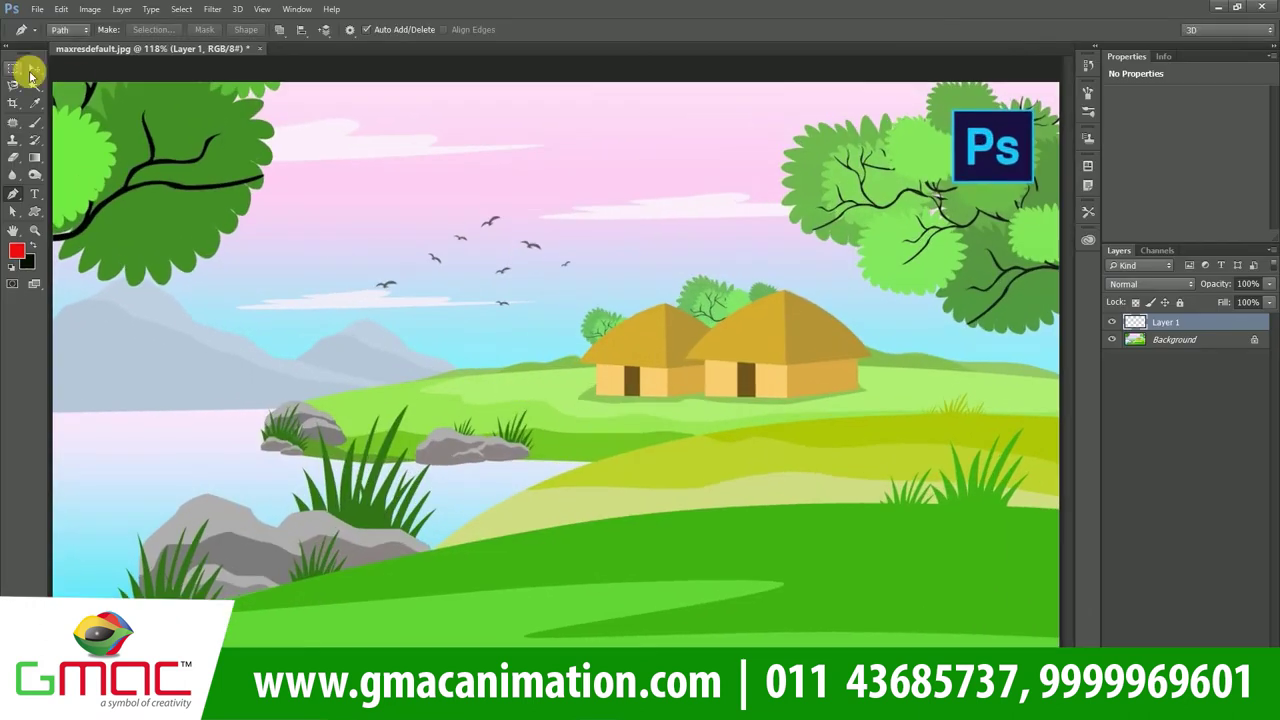
# Zoom in and trace a closed Pen outline around the front green hill
pyautogui.click(357, 401)
pyautogui.click(500, 305)
pyautogui.click(900, 297)
pyautogui.hscroll(3, 517, 371)
pyautogui.moveTo(860, 322); pyautogui.dragTo(860, 322)
pyautogui.hscroll(-2, 900, 400)
pyautogui.click(951, 461)
pyautogui.moveTo(355, 459); pyautogui.dragTo(860, 388)
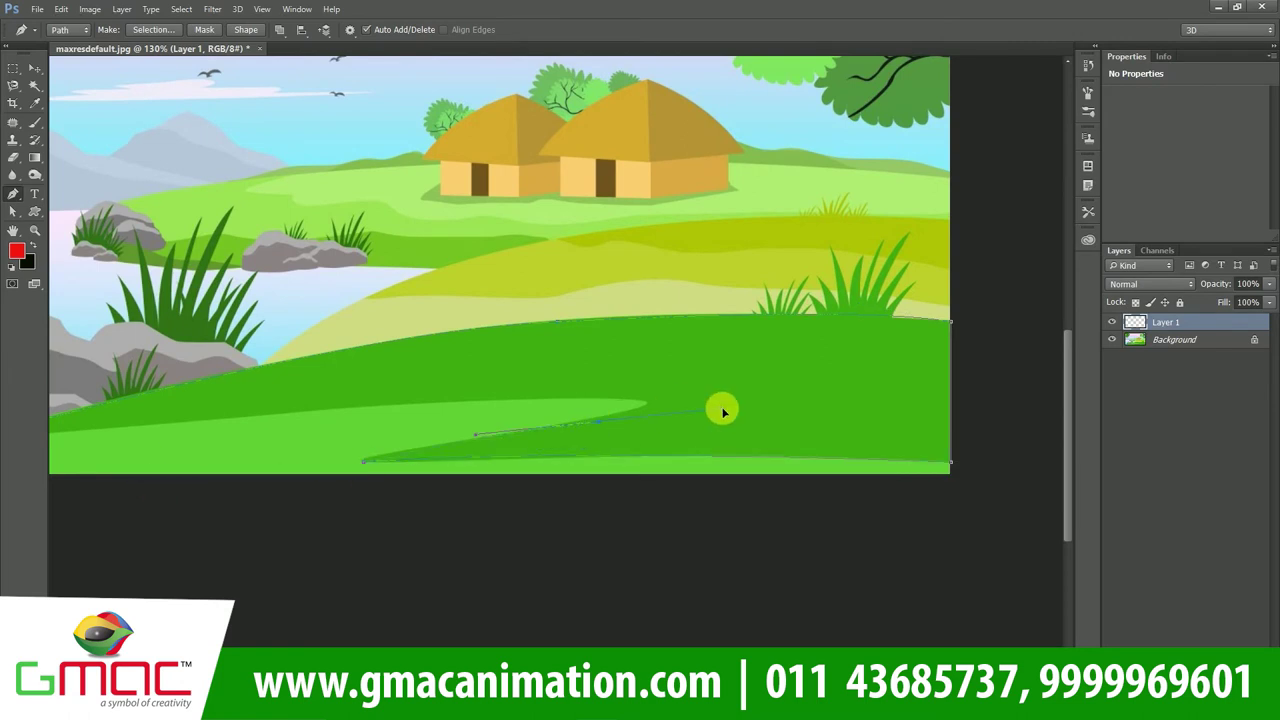
pyautogui.hscroll(-4, 146, 443)
pyautogui.click(137, 409)
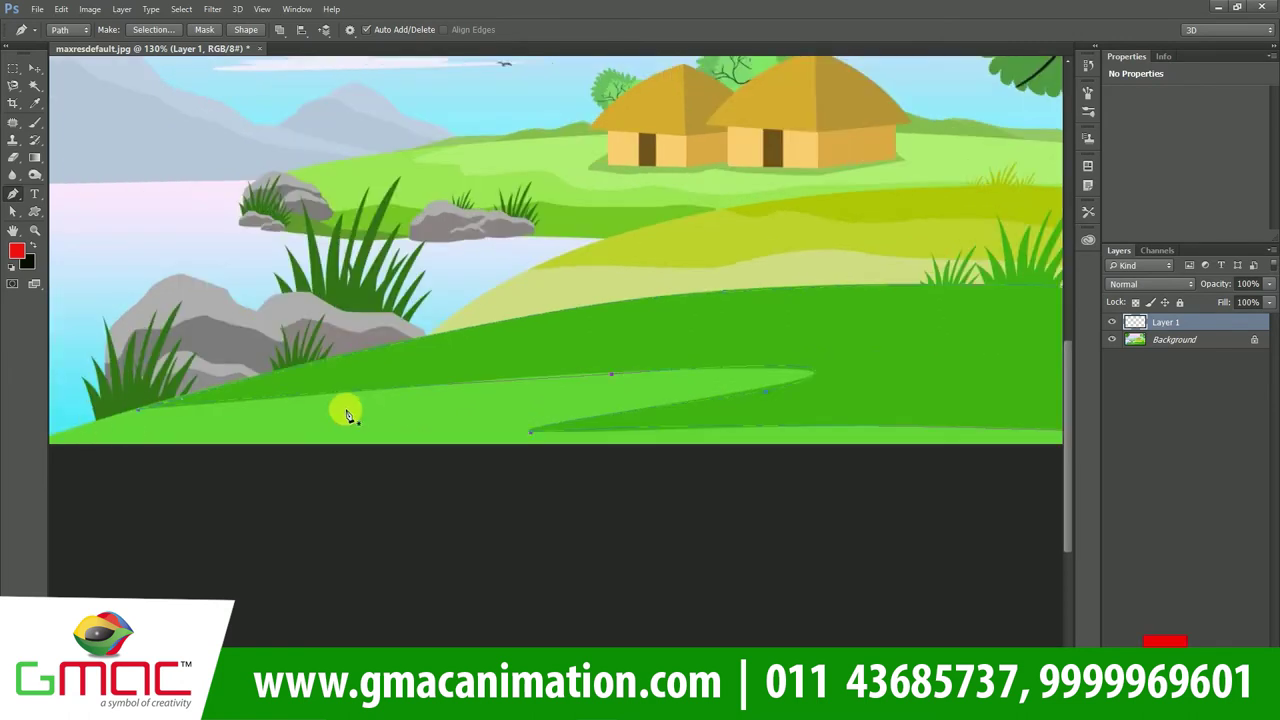
# Turn the hill outline into Shape 1, filled with green sampled from the hill
pyautogui.press('a')
pyautogui.click(240, 30)
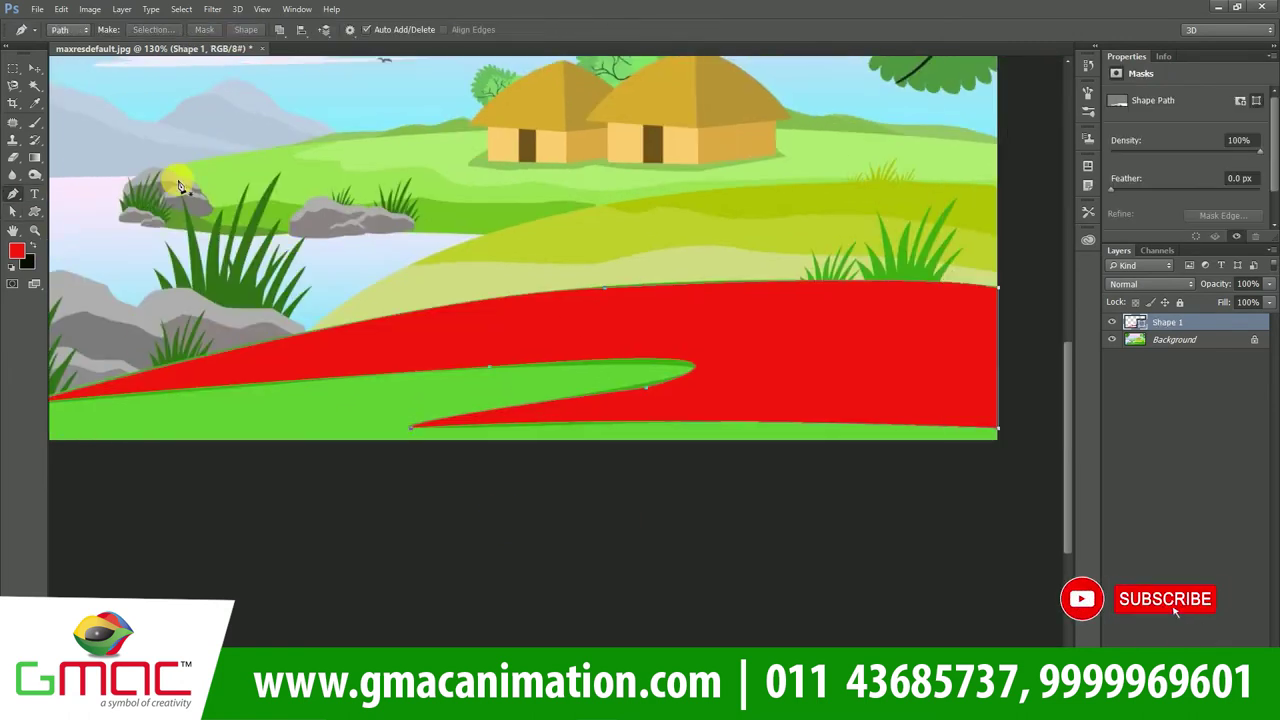
pyautogui.press('i')
pyautogui.click(976, 336)
pyautogui.press('a')
pyautogui.hscroll(-3, 286, 394)
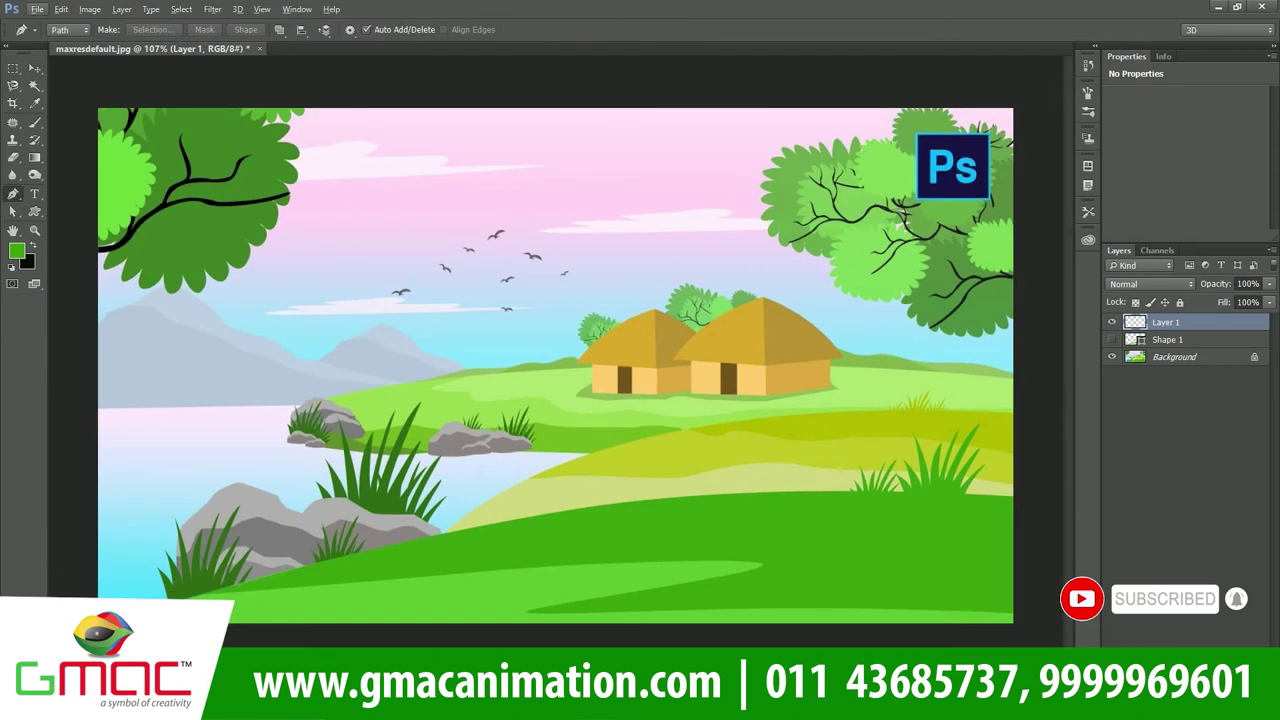
# Make the bottom path Shape 2, hide it, and draw a rectangular backdrop shape across the top
pyautogui.click(245, 29)
pyautogui.click(1112, 340)
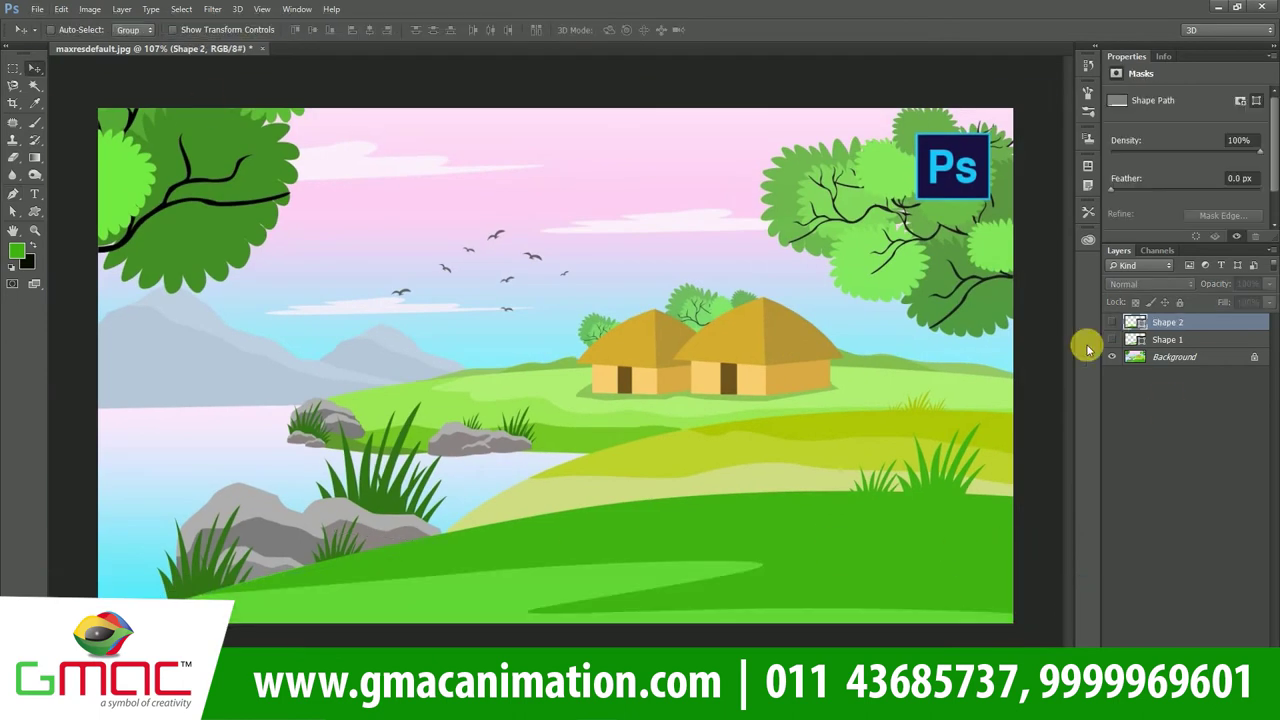
pyautogui.click(139, 131)
pyautogui.click(139, 406)
pyautogui.click(972, 406)
pyautogui.click(972, 131)
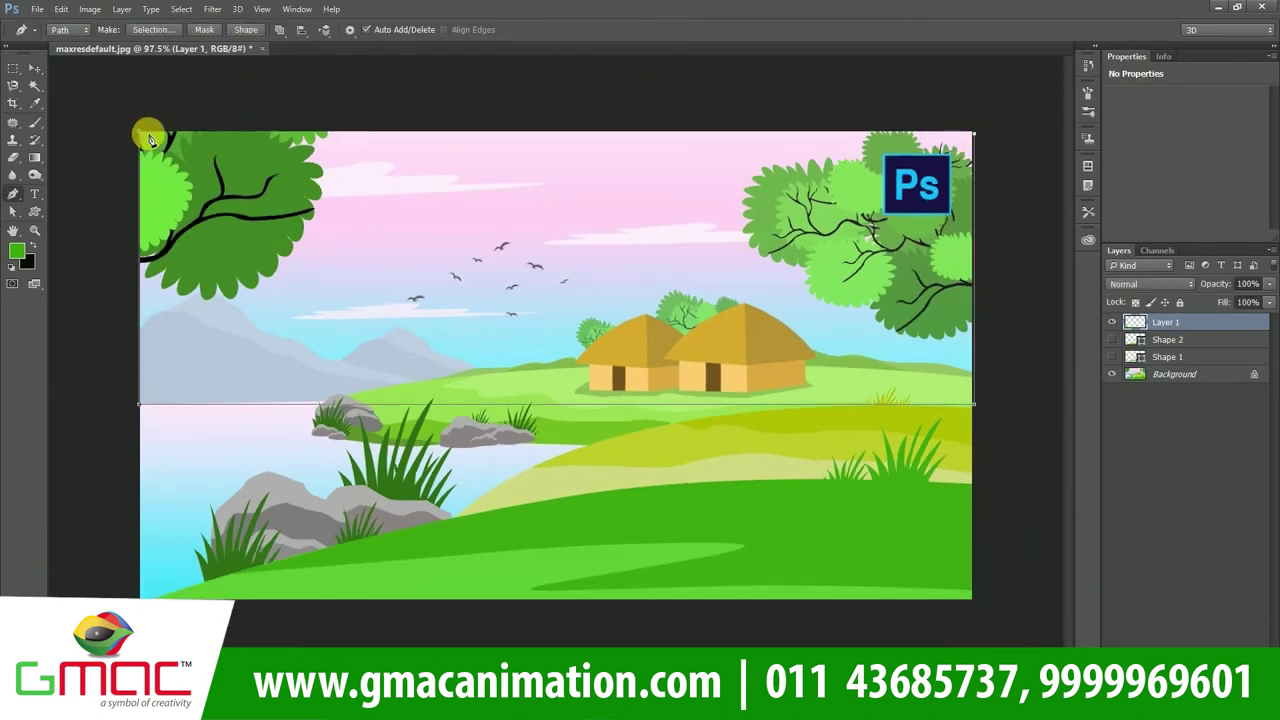
pyautogui.click(139, 131)
pyautogui.click(245, 29)
# Trace the field band to the right canvas edge and fill it as a shape layer
pyautogui.click(443, 532)
pyautogui.click(1013, 411)
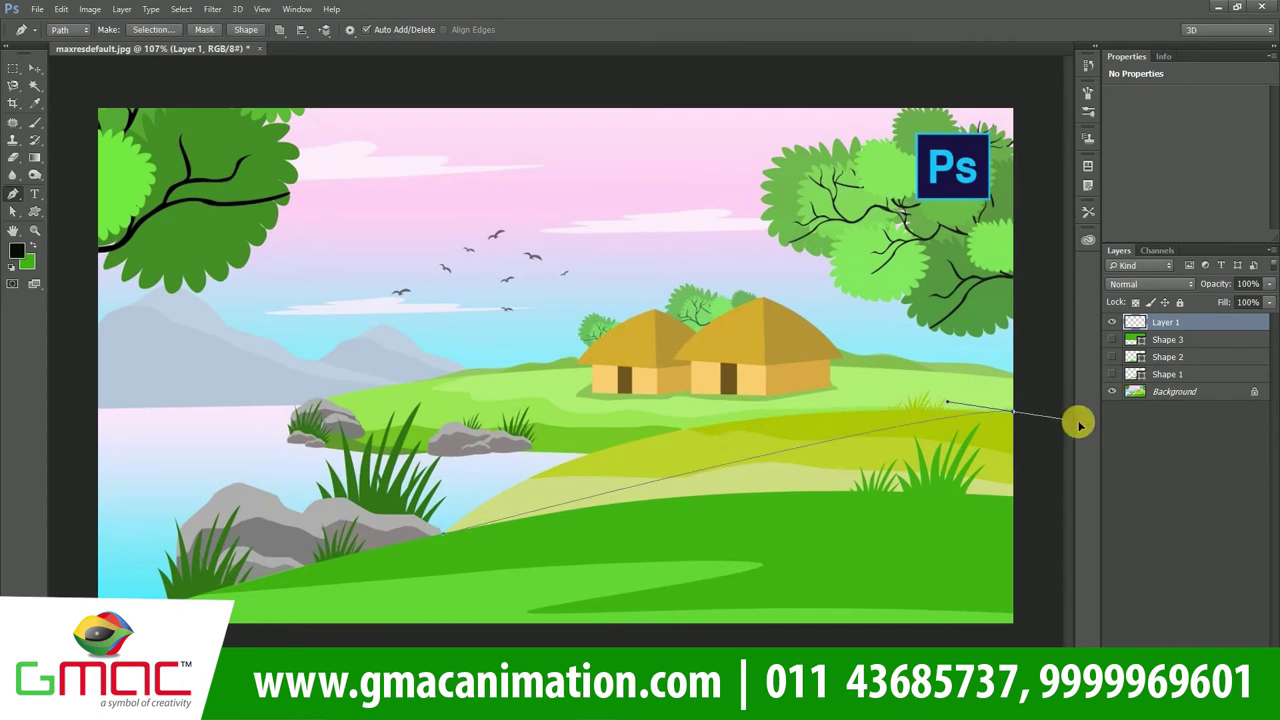
pyautogui.click(1020, 405)
pyautogui.press('i')
pyautogui.press('p')
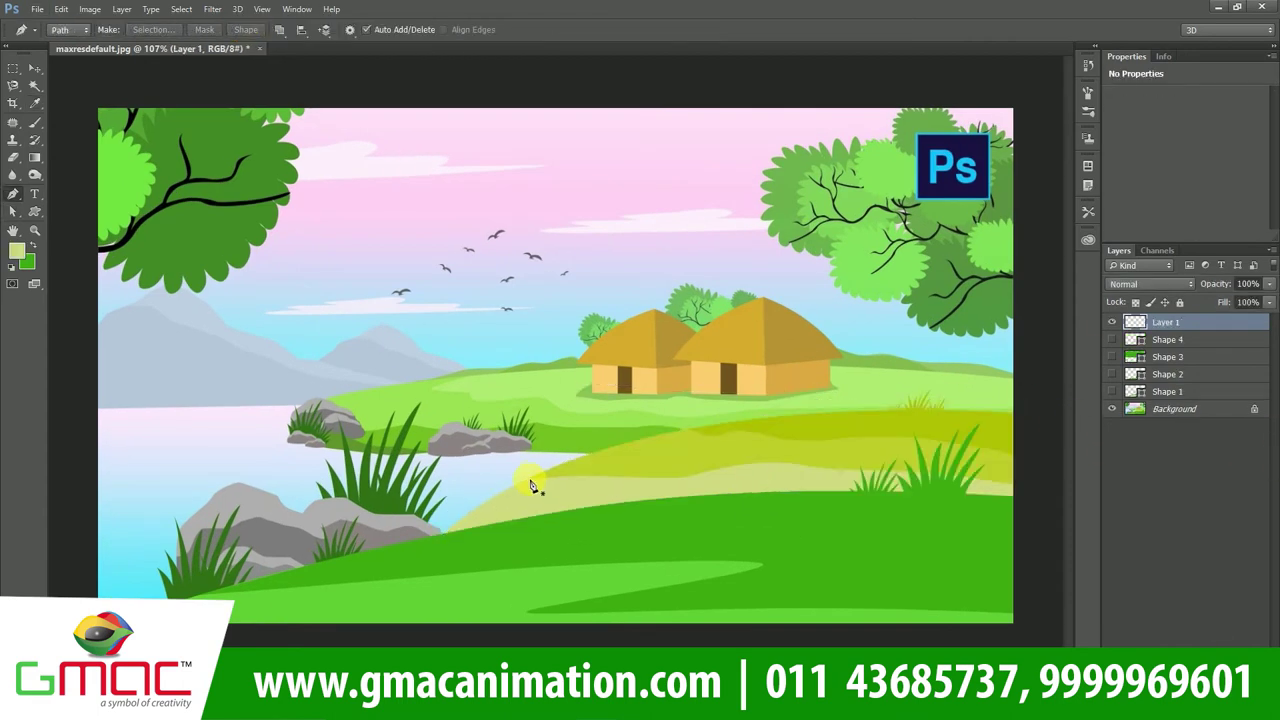
# Trace the darker field band and the next band as two more filled shape layers
pyautogui.click(531, 476)
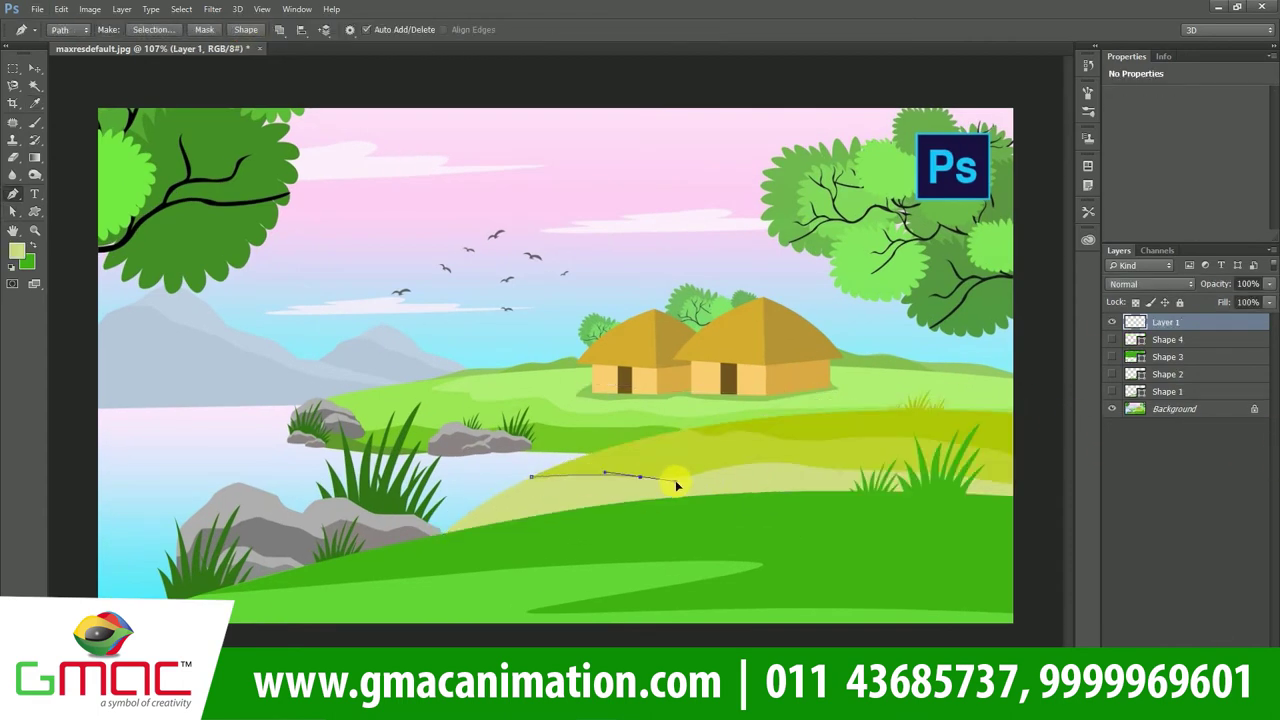
pyautogui.moveTo(825, 469); pyautogui.dragTo(930, 475)
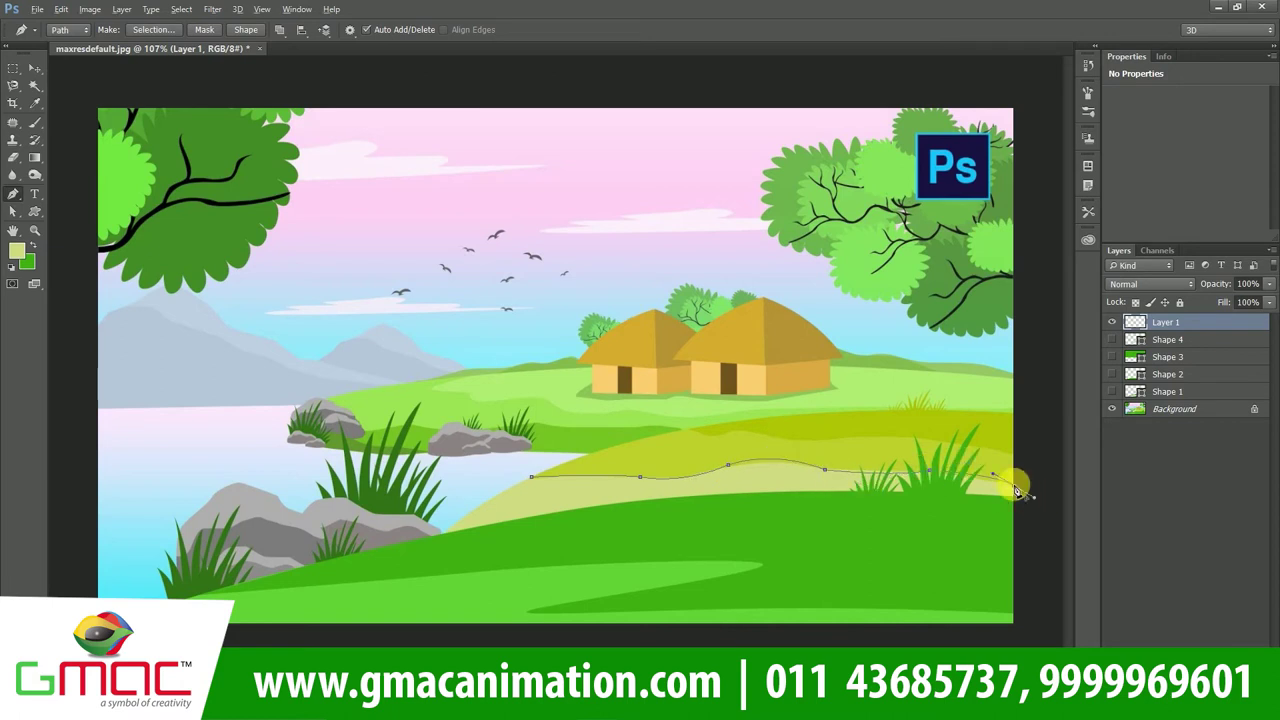
pyautogui.click(245, 29)
pyautogui.click(690, 430)
pyautogui.click(1013, 412)
pyautogui.click(1013, 453)
pyautogui.moveTo(808, 441); pyautogui.dragTo(720, 455)
pyautogui.click(690, 430)
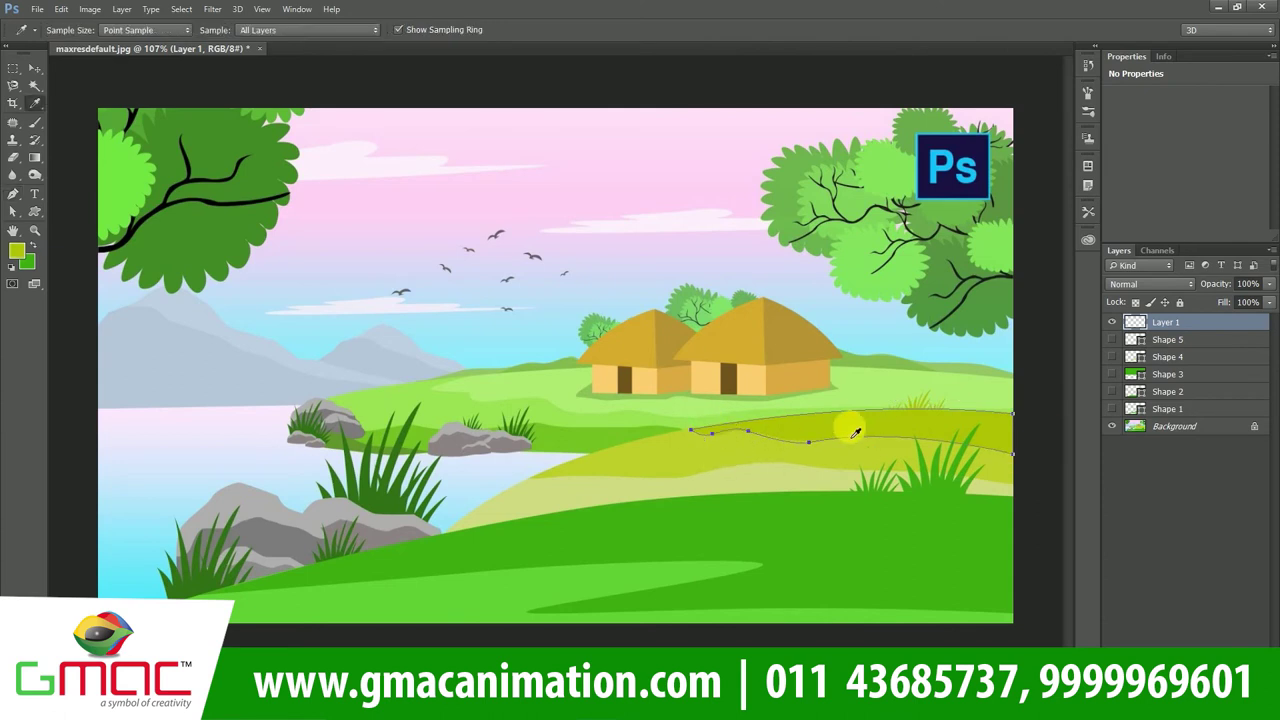
# Add a new layer, trace the big rock and fill it as a grey shape
pyautogui.press('v')
pyautogui.hotkey('ctrl', 'shift', 'alt', 'n')
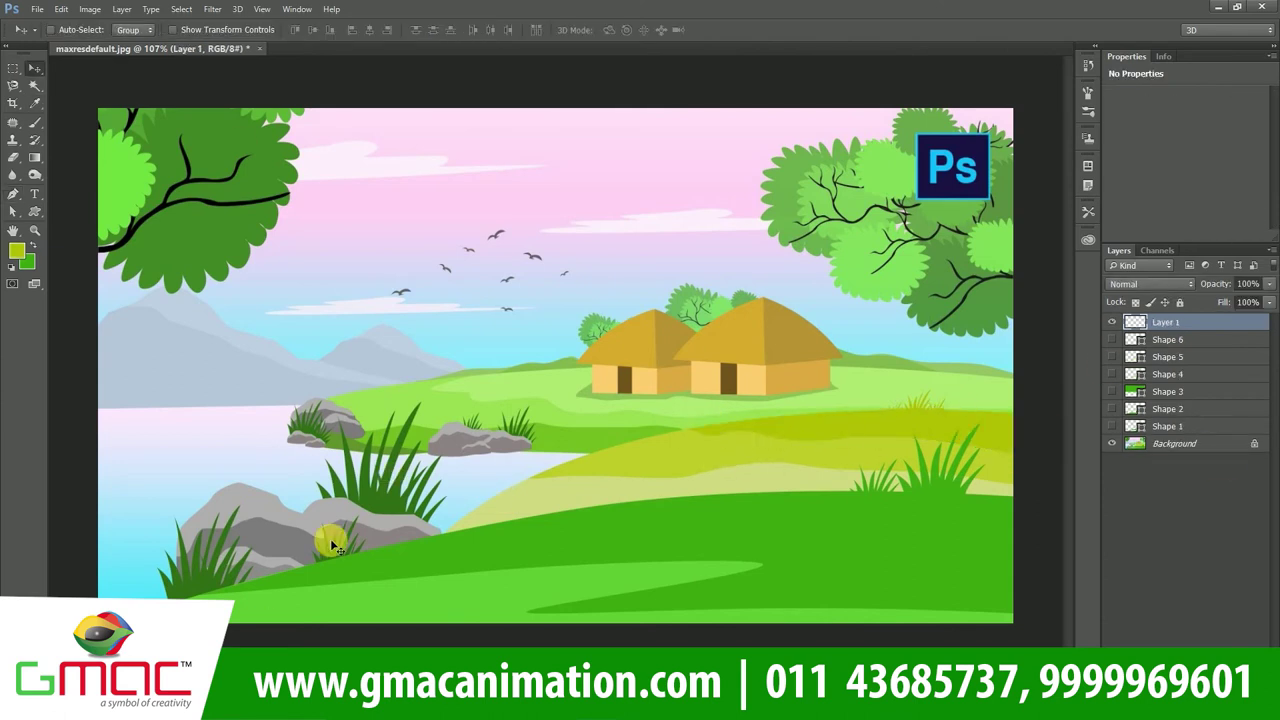
pyautogui.press('p')
pyautogui.moveTo(193, 513); pyautogui.dragTo(220, 490)
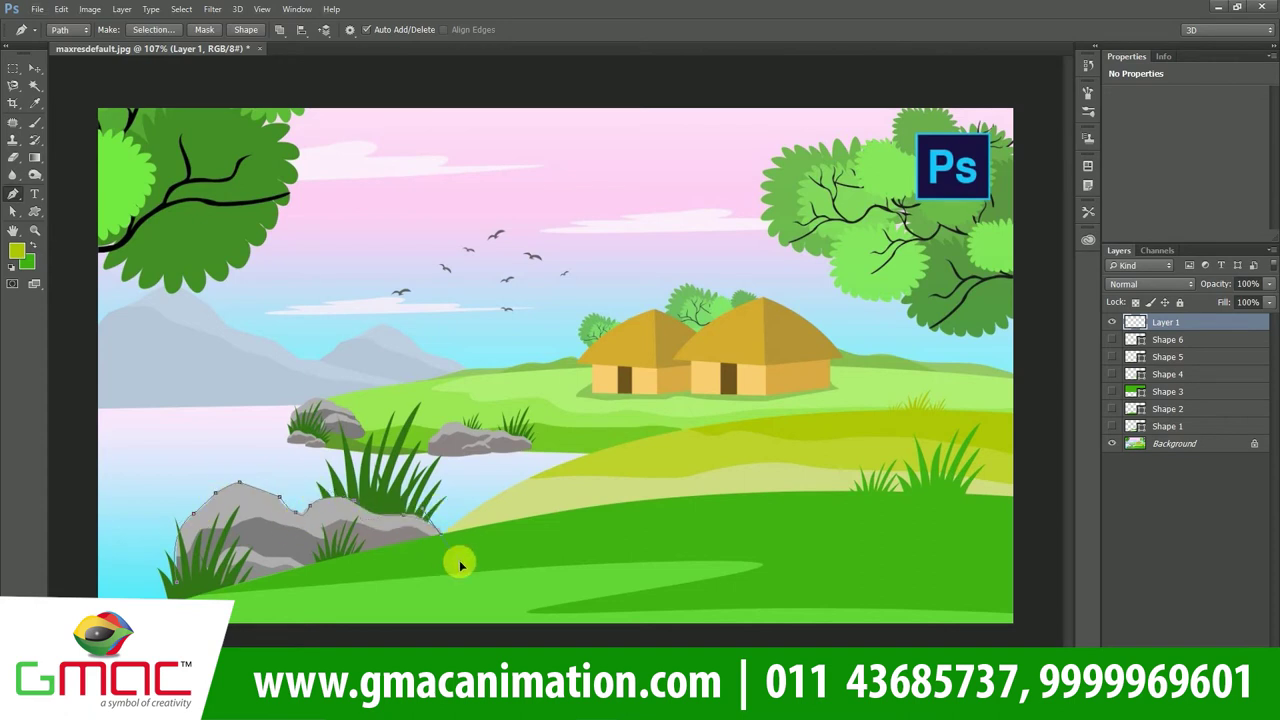
pyautogui.press('F2')
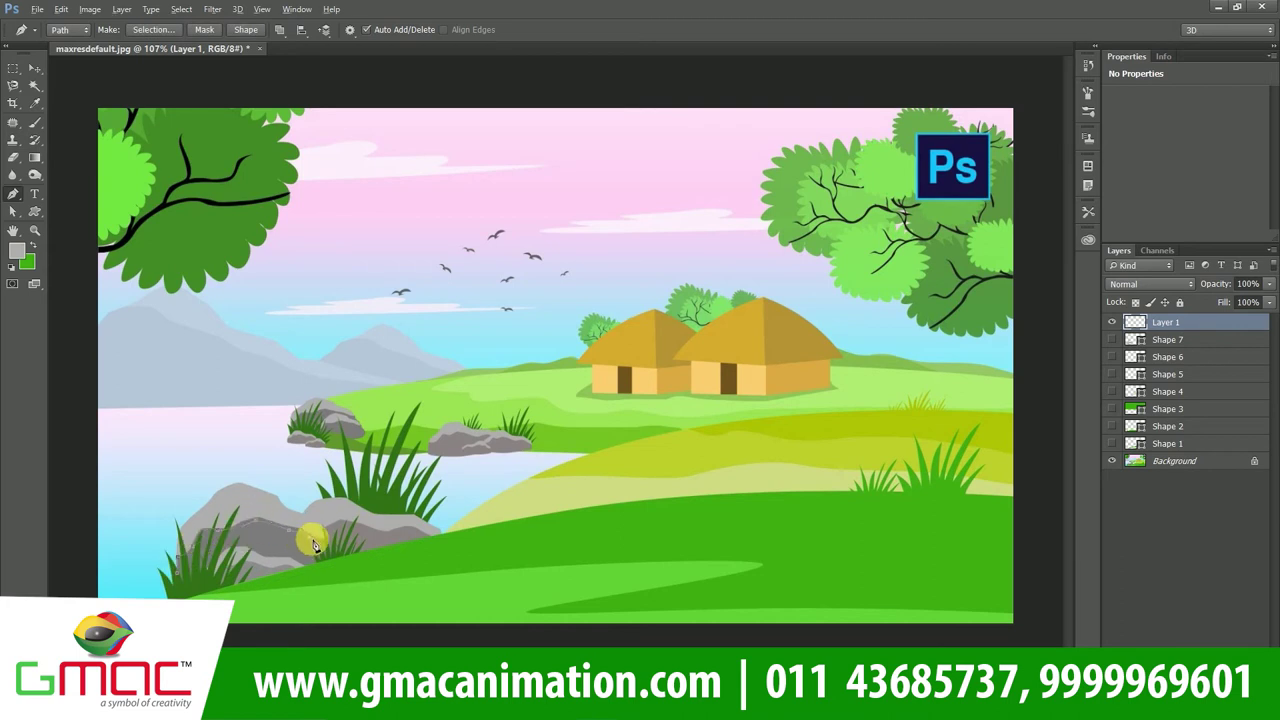
# Make the second rock a shape layer named 'stone' and trace the grass clump outline
pyautogui.click(246, 29)
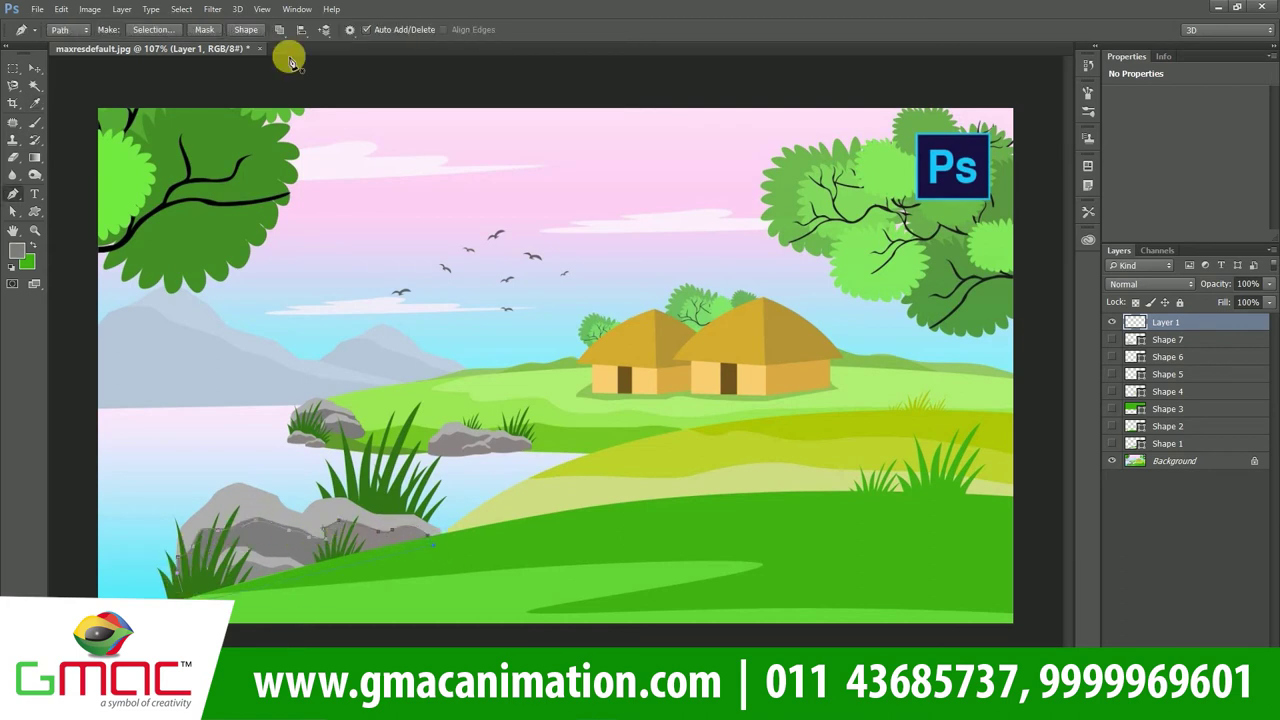
pyautogui.rightClick(1168, 345)
pyautogui.doubleClick(1168, 341)
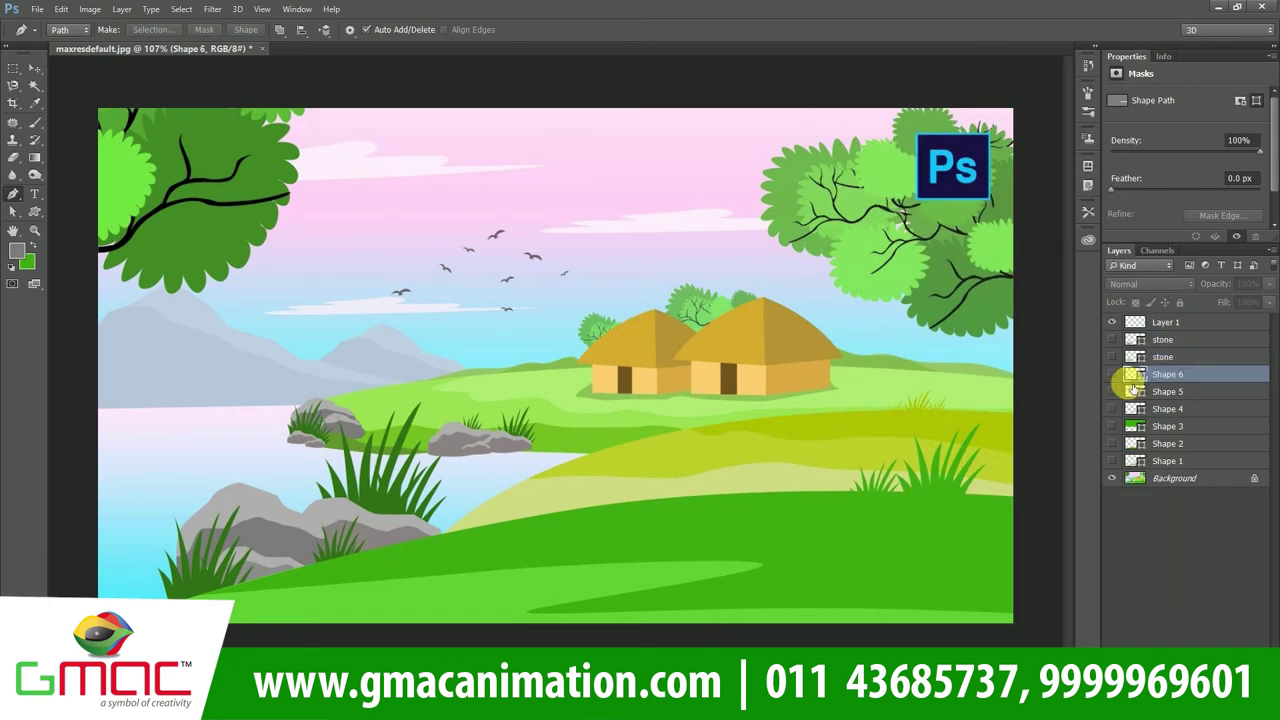
pyautogui.scroll(3, 270, 478)
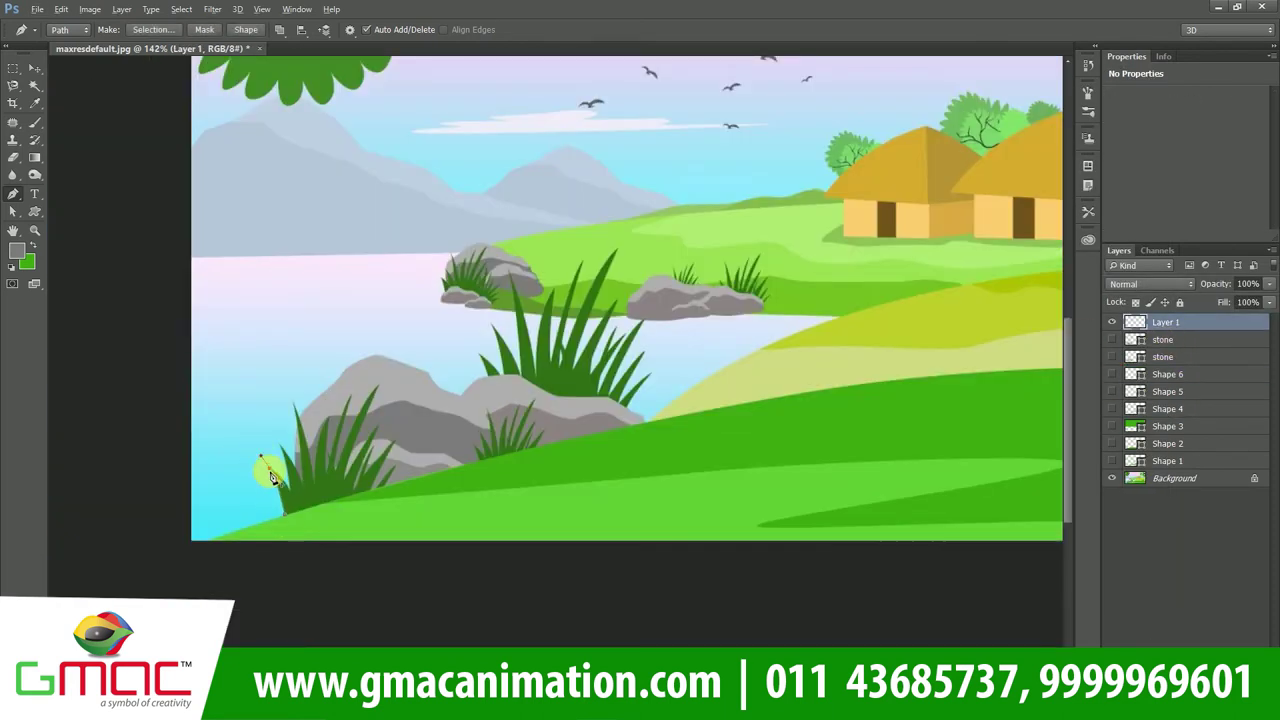
pyautogui.moveTo(317, 495); pyautogui.dragTo(335, 480)
pyautogui.moveTo(390, 385); pyautogui.dragTo(381, 436)
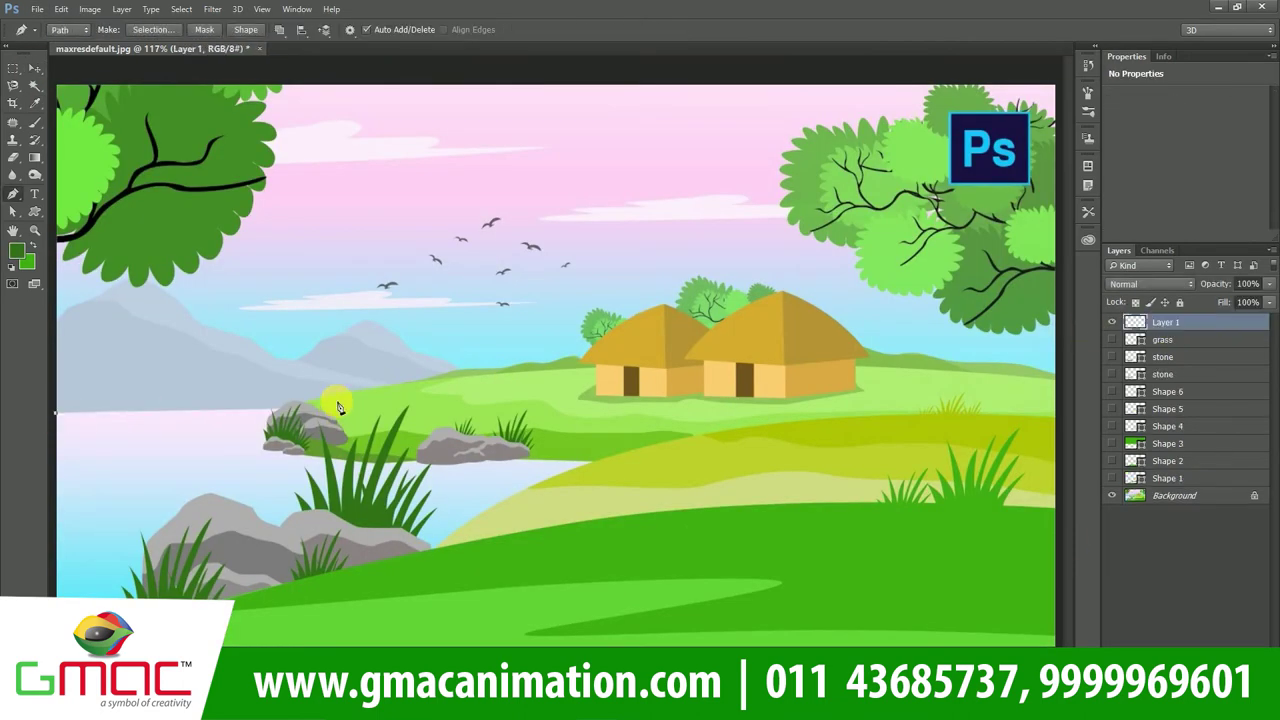
# Close the water outline as a cyan shape layer and hide it
pyautogui.click(89, 575)
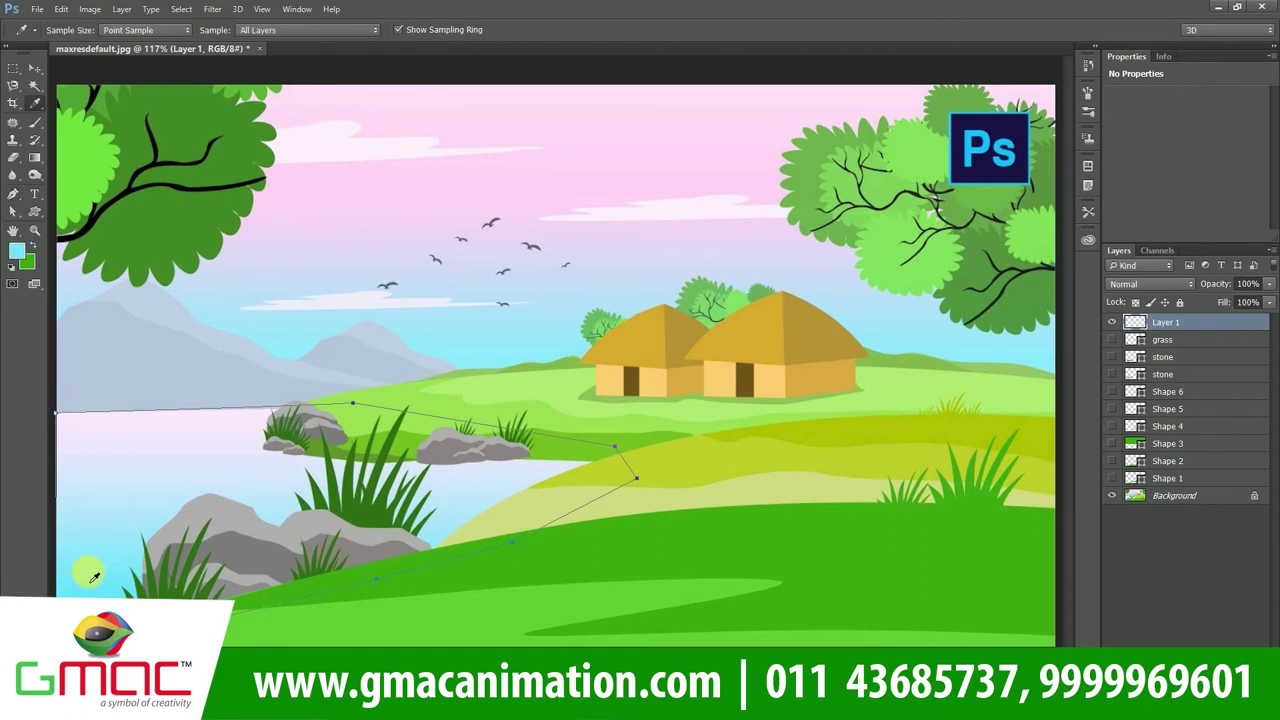
pyautogui.click(246, 29)
pyautogui.click(1111, 322)
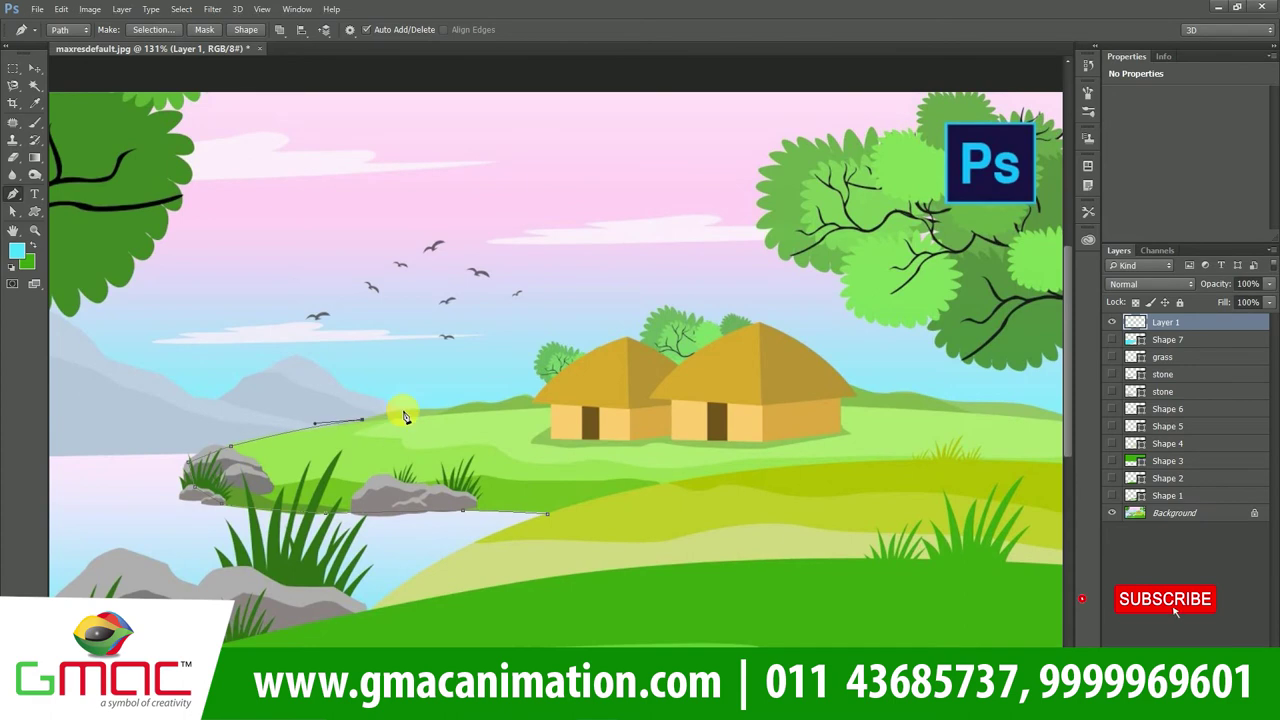
# Trace the far hill edge and meadow outline as a filled shape layer
pyautogui.click(402, 410)
pyautogui.click(447, 408)
pyautogui.click(475, 401)
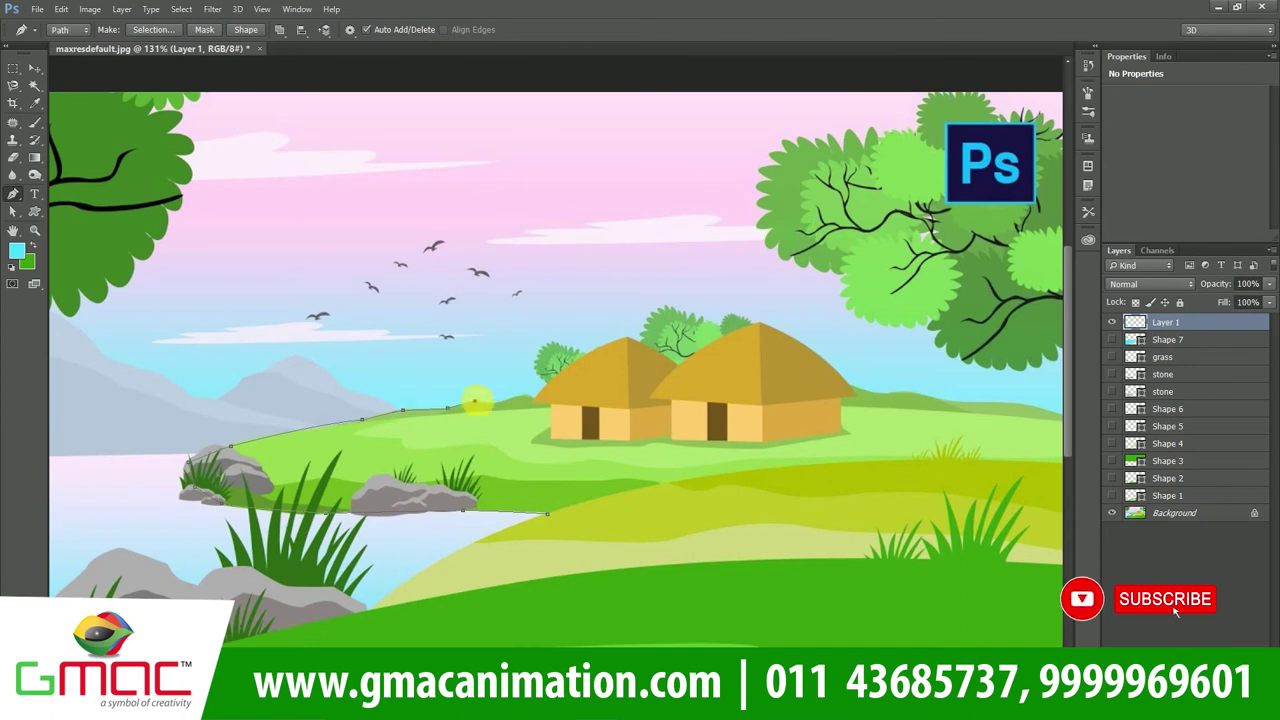
pyautogui.click(525, 392)
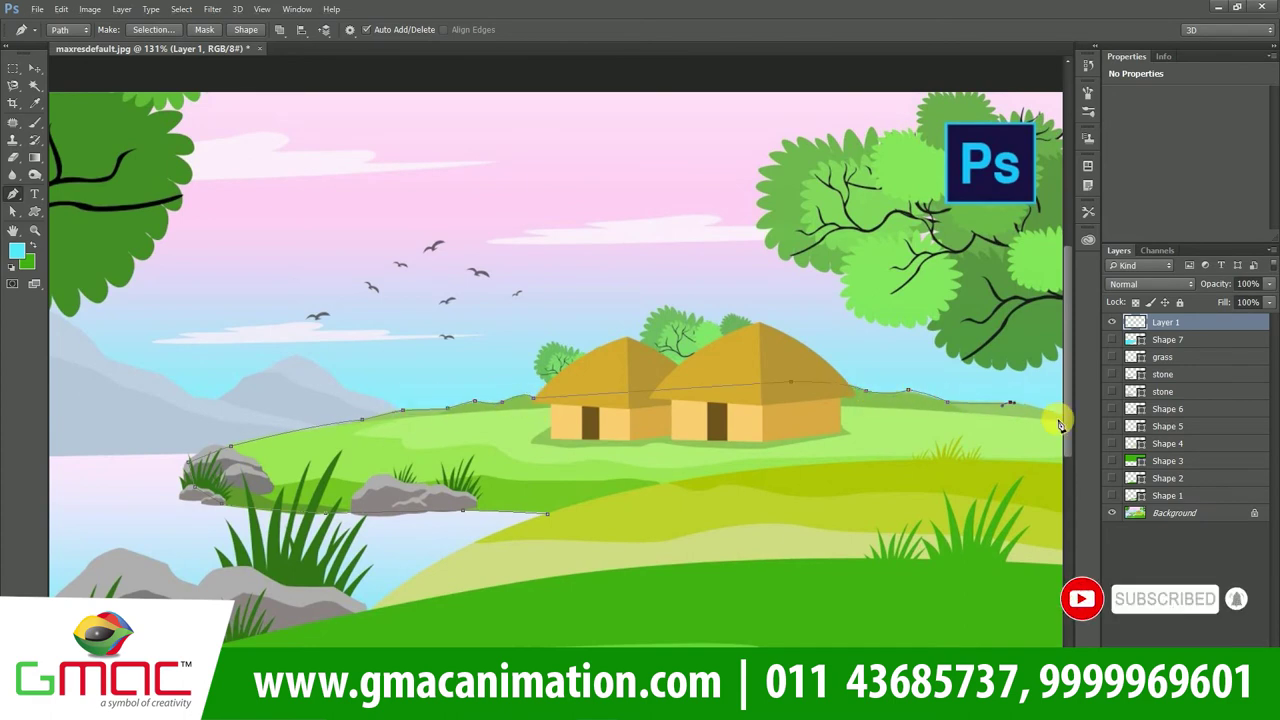
pyautogui.click(1060, 425)
pyautogui.click(493, 490)
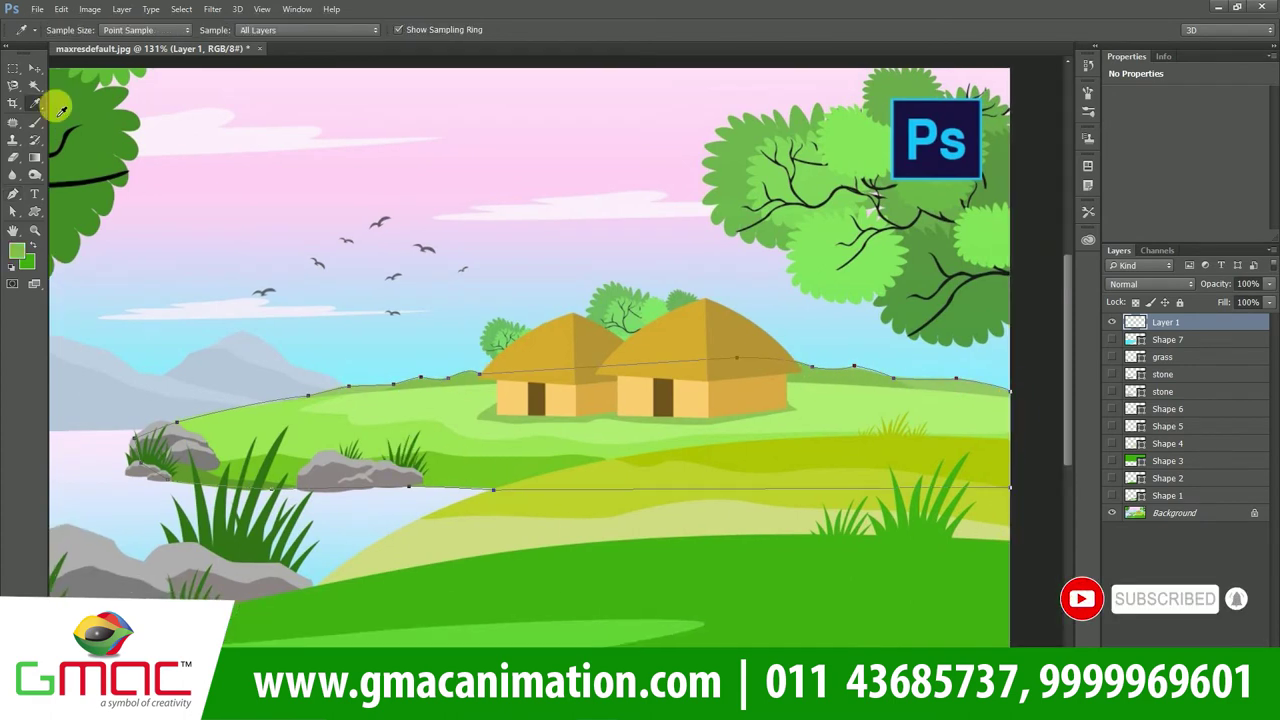
pyautogui.click(245, 29)
# Trace the riverbank as Shape 9 and add a new empty layer above it
pyautogui.click(275, 460)
pyautogui.click(317, 458)
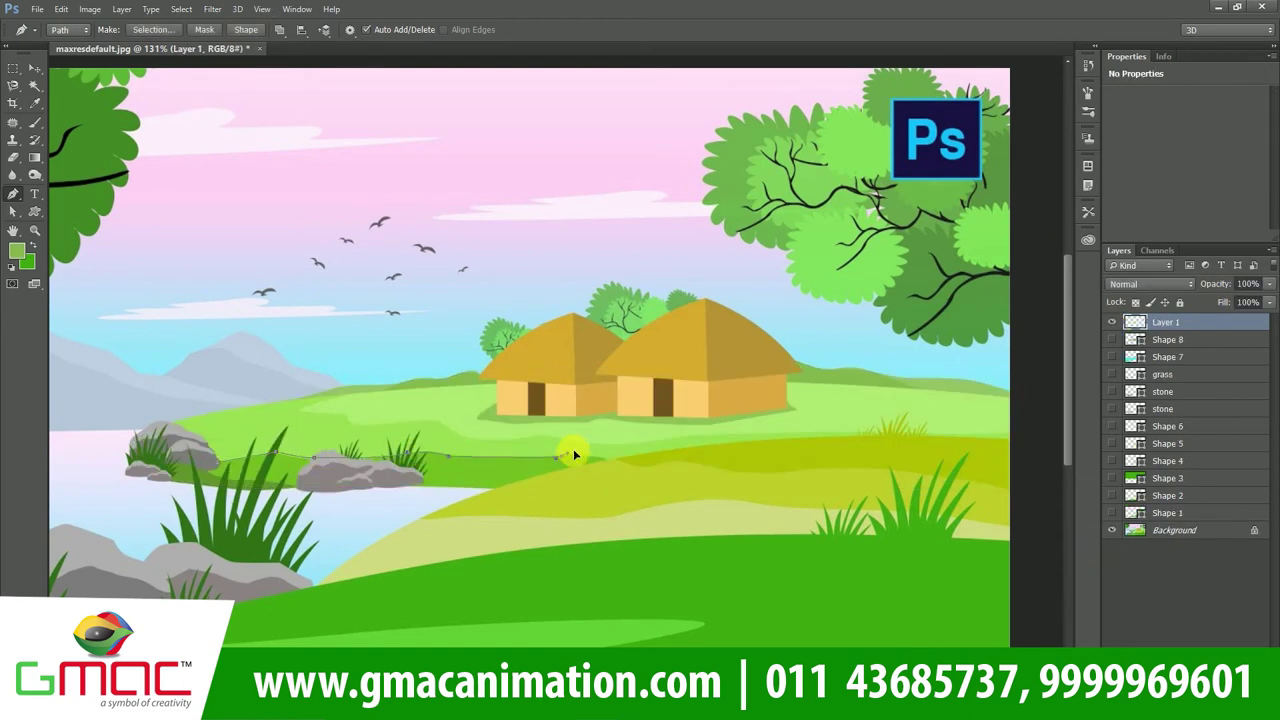
pyautogui.click(501, 495)
pyautogui.click(273, 495)
pyautogui.click(217, 459)
pyautogui.click(245, 29)
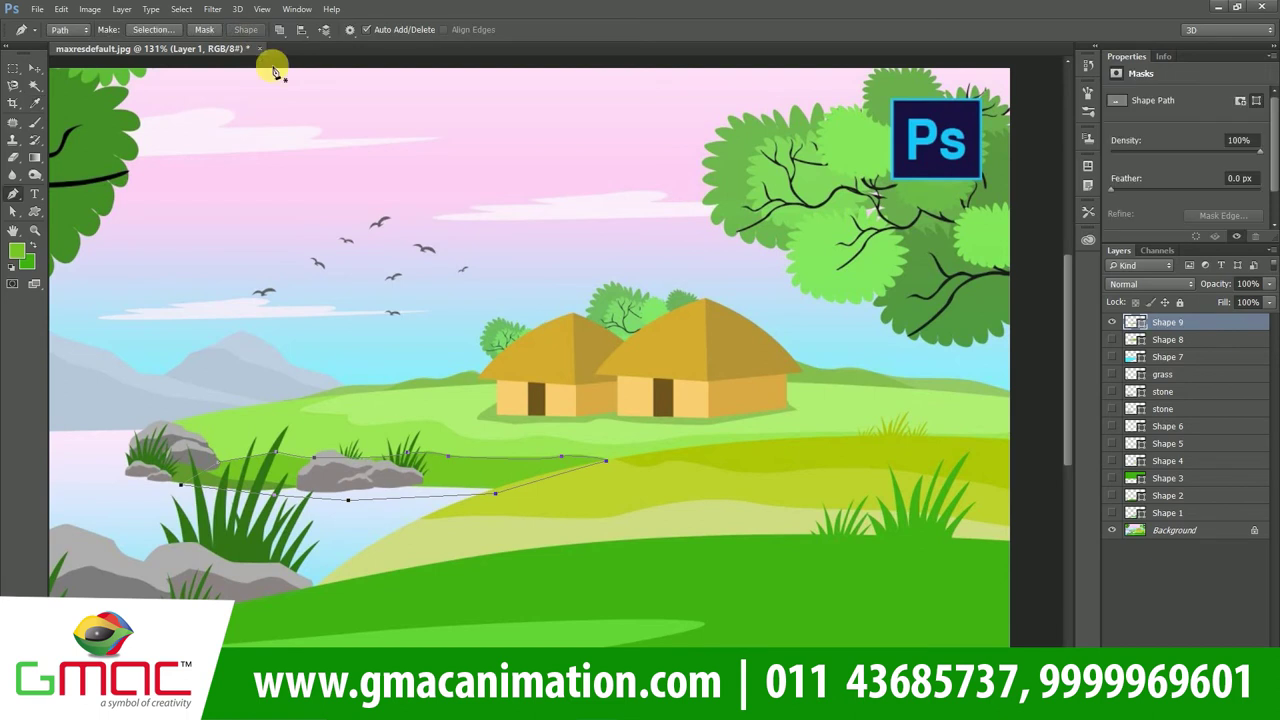
pyautogui.hotkey('ctrl', 'shift', 'alt', 'n')
# Trace the distant meadow band to the right edge as Shape 10
pyautogui.moveTo(339, 396); pyautogui.dragTo(300, 408)
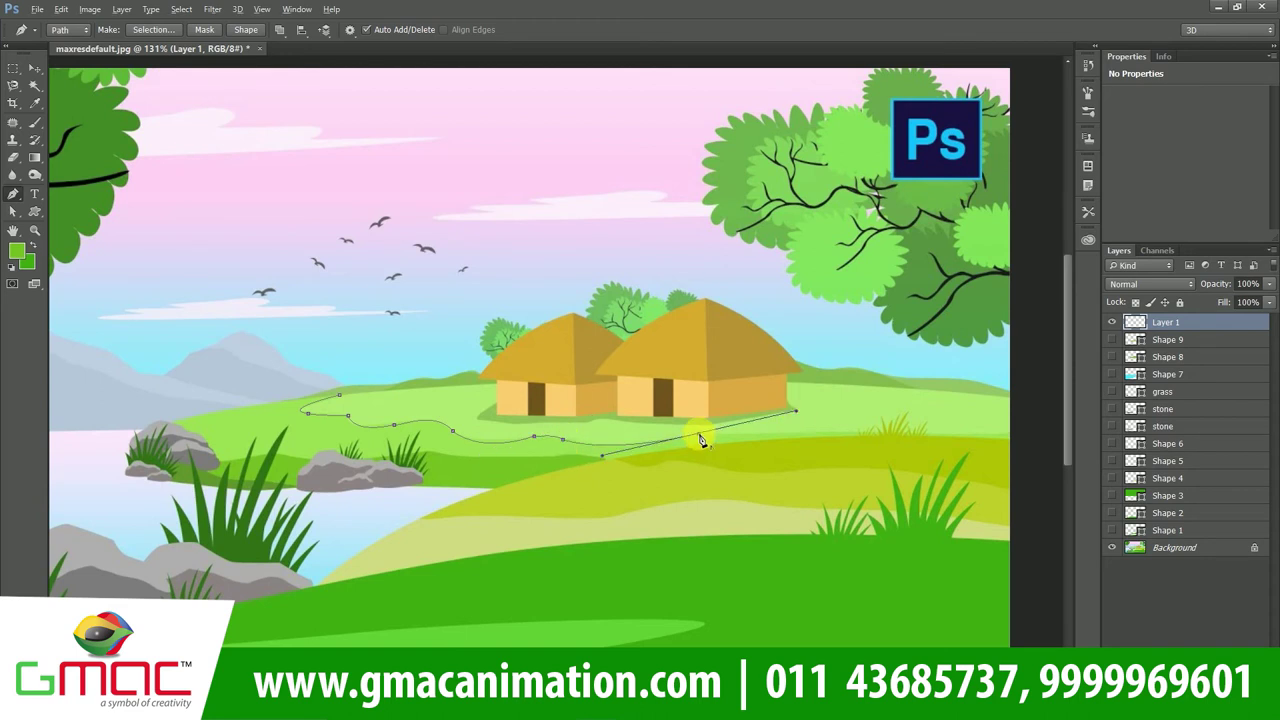
pyautogui.click(1010, 432)
pyautogui.click(339, 395)
pyautogui.keyDown('ctrl'); pyautogui.click(829, 400); pyautogui.keyUp('ctrl')
# Trace the right hut's roof and fill it with its sampled tan colour
pyautogui.click(596, 381)
pyautogui.click(705, 298)
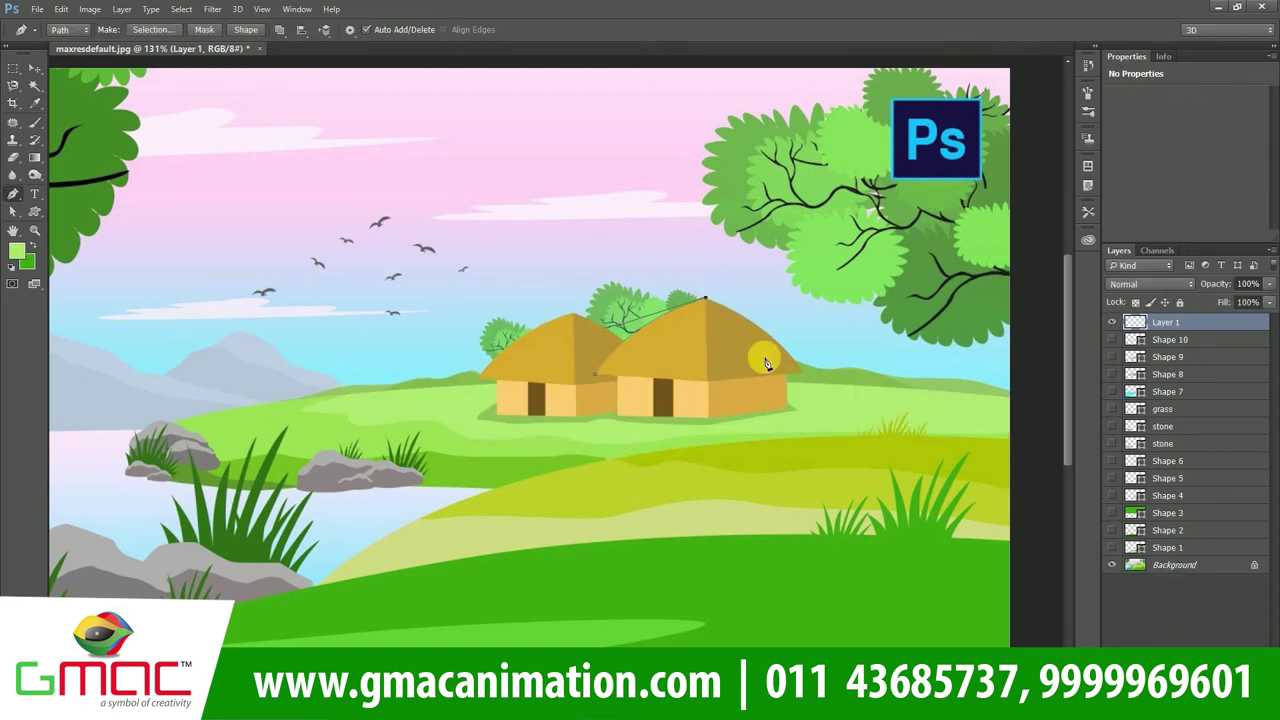
pyautogui.click(596, 376)
pyautogui.press('i')
pyautogui.click(737, 371)
pyautogui.hotkey('ctrl', 'shift', 'alt', 'n')
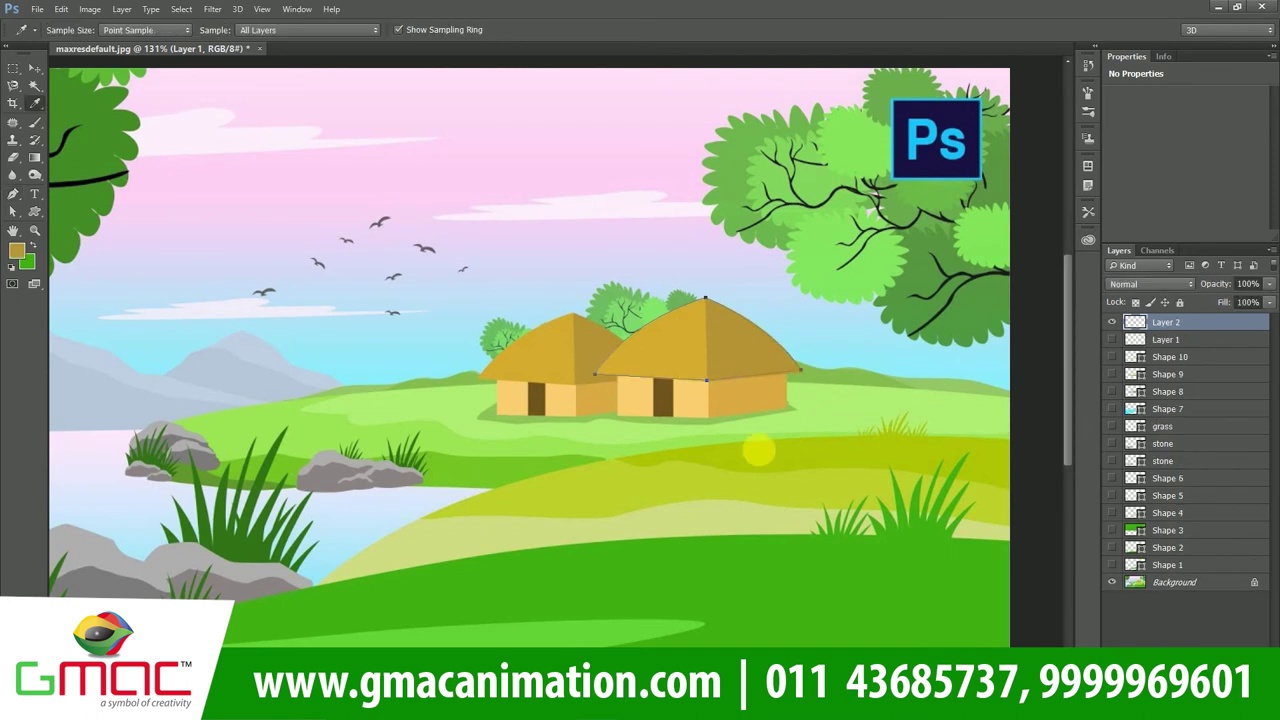
pyautogui.press('p')
pyautogui.click(1120, 339)
pyautogui.click(1165, 322)
# Trace the hut's front wall and fill it with its sampled colour
pyautogui.click(786, 372)
pyautogui.click(786, 408)
pyautogui.click(701, 361)
pyautogui.press('i')
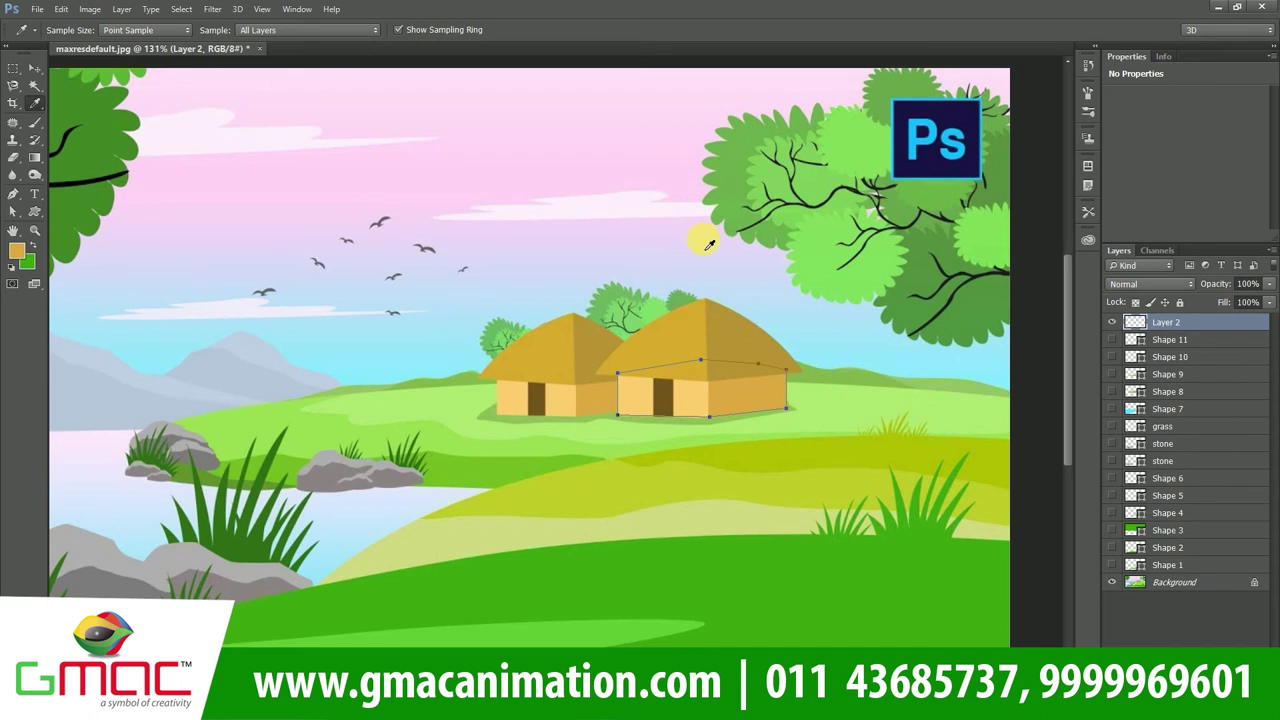
pyautogui.click(680, 365)
pyautogui.press('p')
pyautogui.hotkey('ctrl', 'shift', 'alt', 'n')
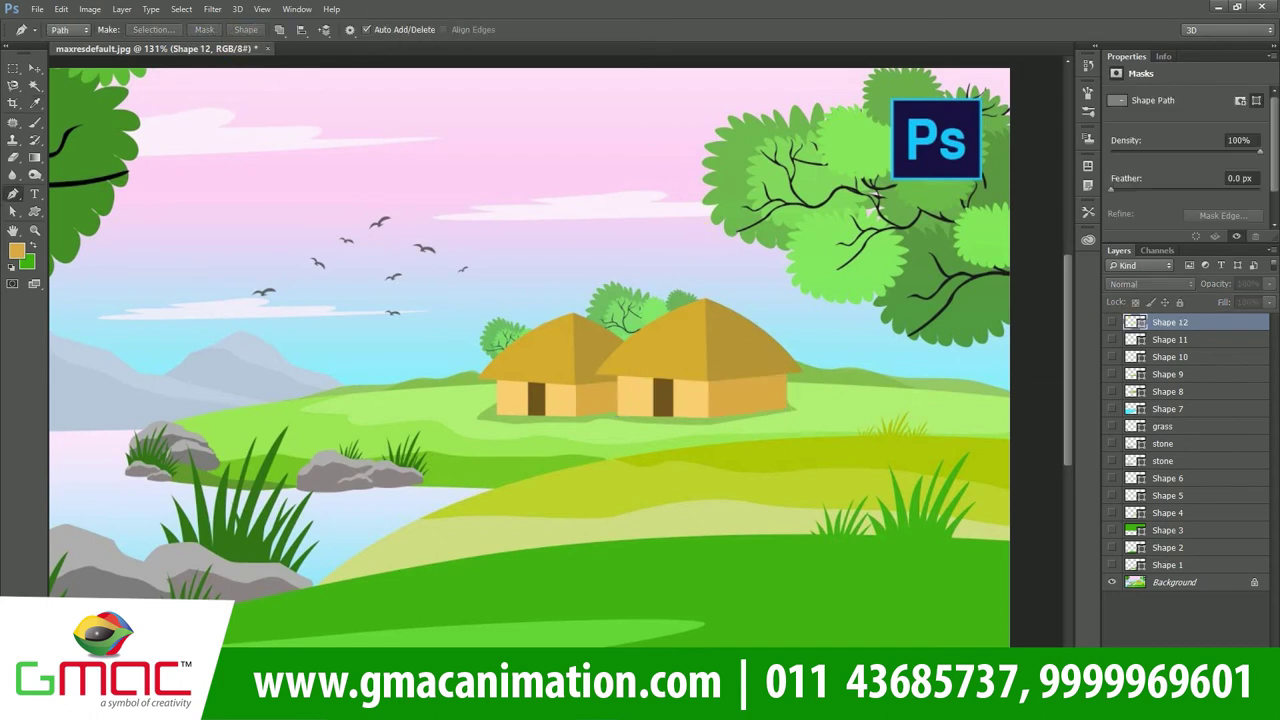
# Sample the door's brown colour and add a new empty layer for the door
pyautogui.press('i')
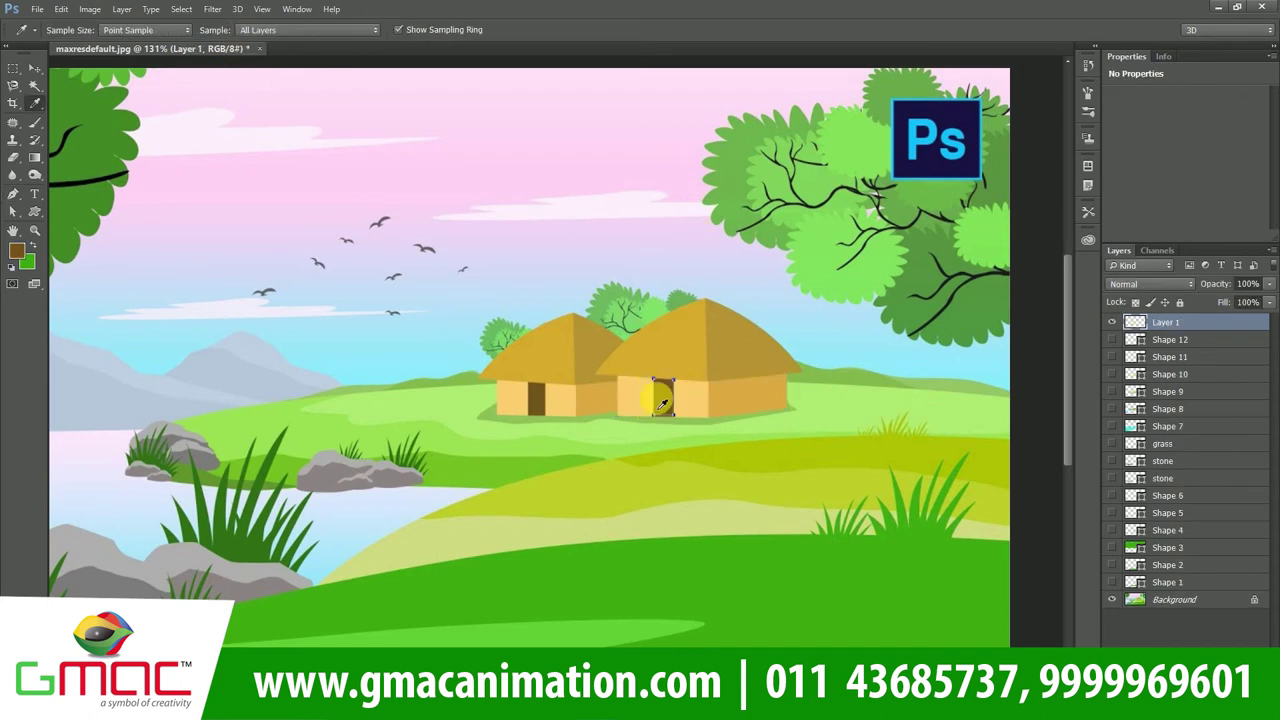
pyautogui.click(662, 398)
pyautogui.press('p')
pyautogui.hotkey('ctrl', 'shift', 'alt', 'n')
# Trace the left mountain and fill it with its sampled grey-blue colour
pyautogui.scroll(-2, 509, 443)
pyautogui.moveTo(135, 302); pyautogui.dragTo(158, 308)
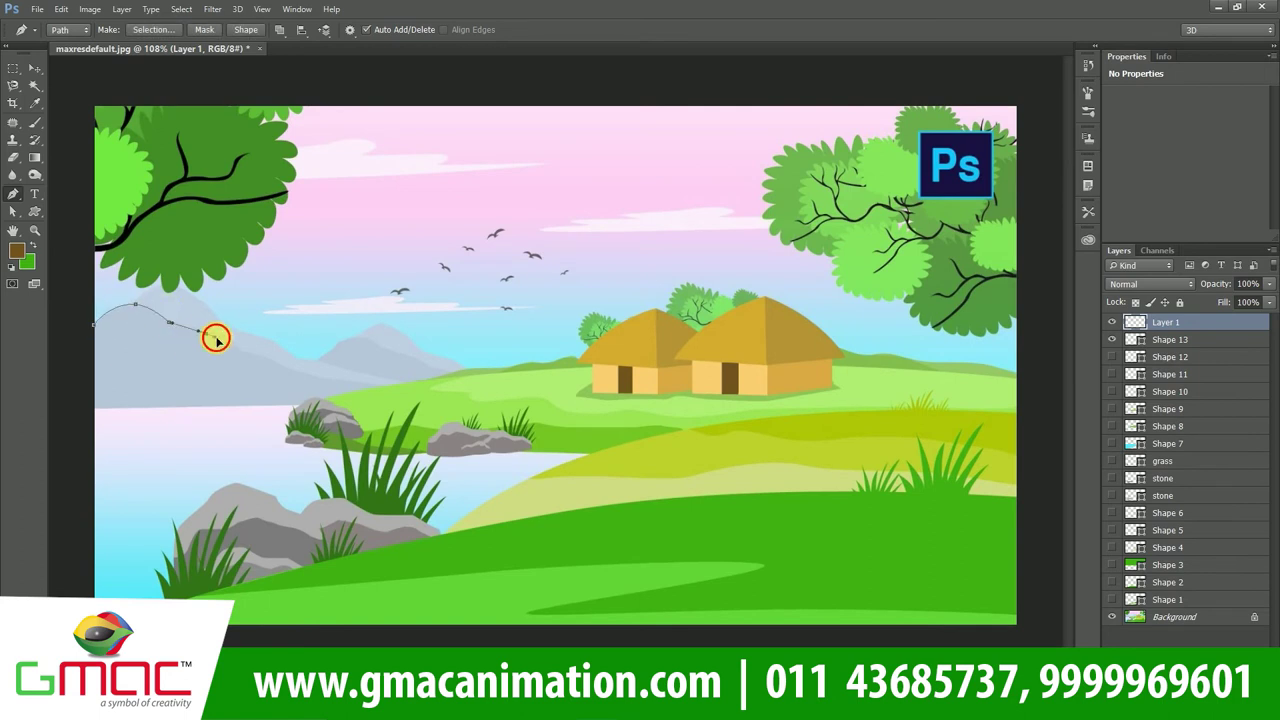
pyautogui.click(92, 408)
pyautogui.click(93, 325)
pyautogui.press('i')
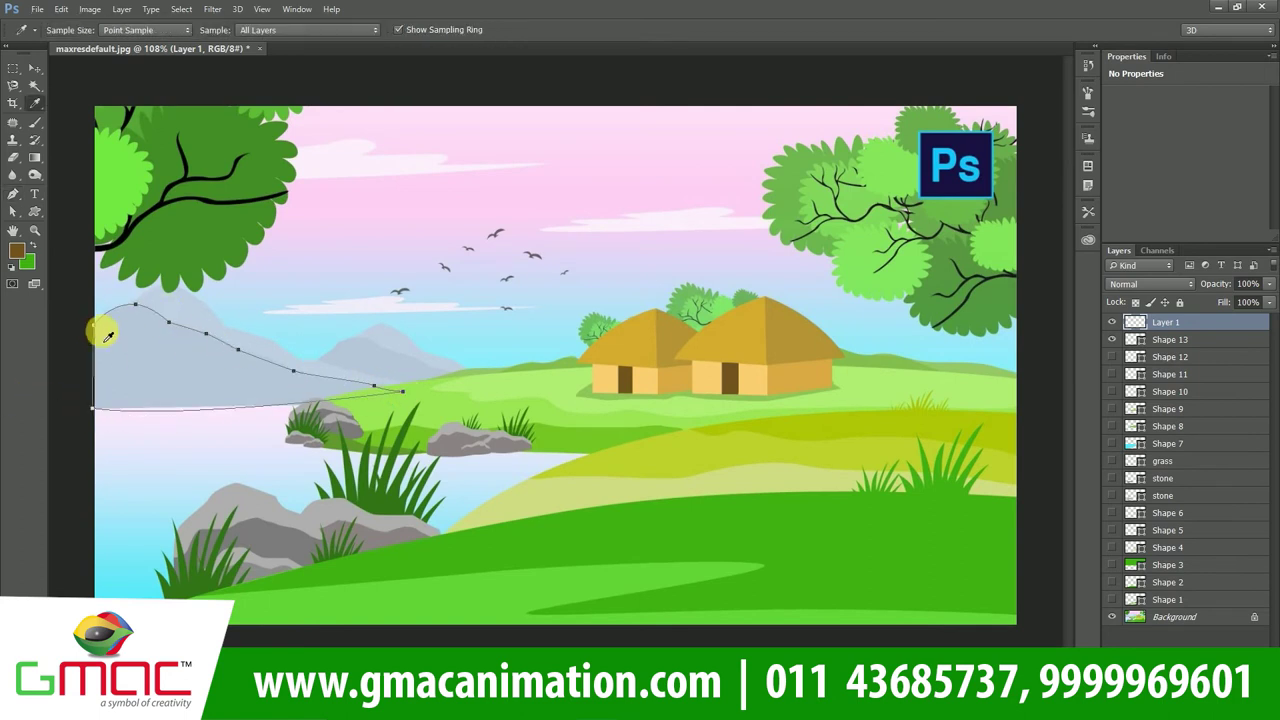
pyautogui.click(100, 329)
pyautogui.press('p')
# Delete and recreate the brown door shape, then place the mountain layer above it
pyautogui.click(1117, 340)
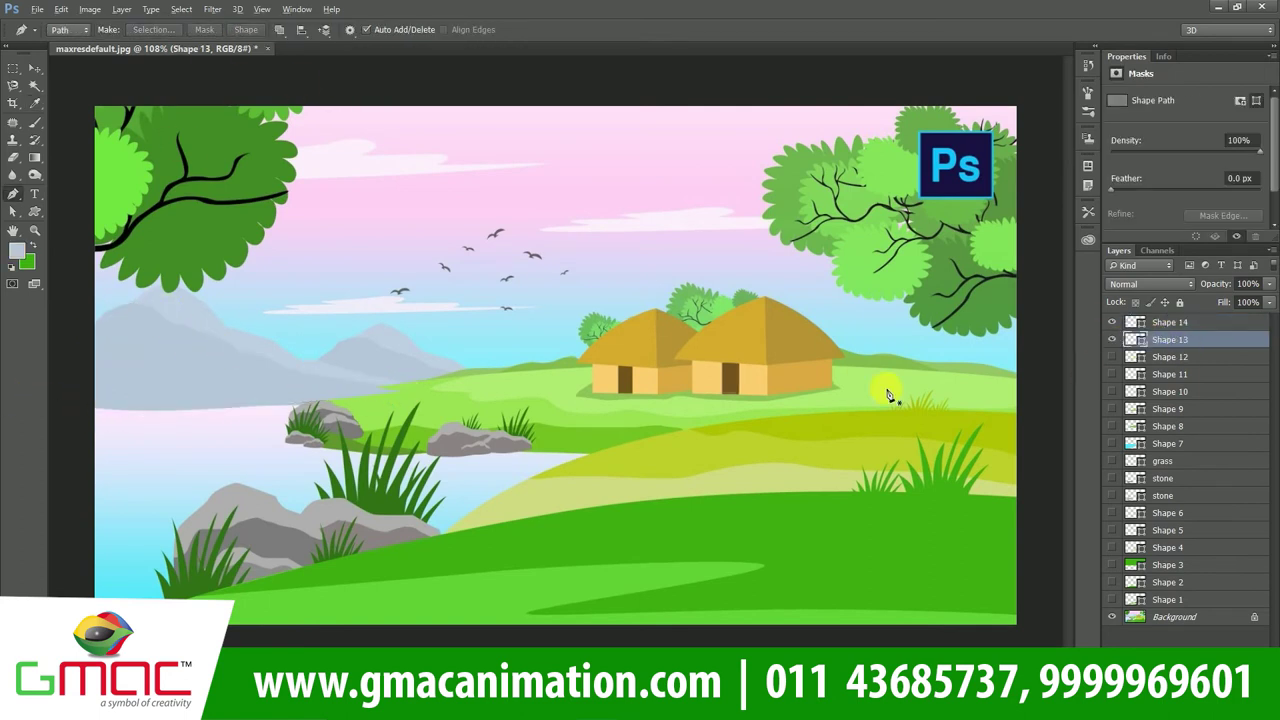
pyautogui.press('Delete')
pyautogui.click(1145, 322)
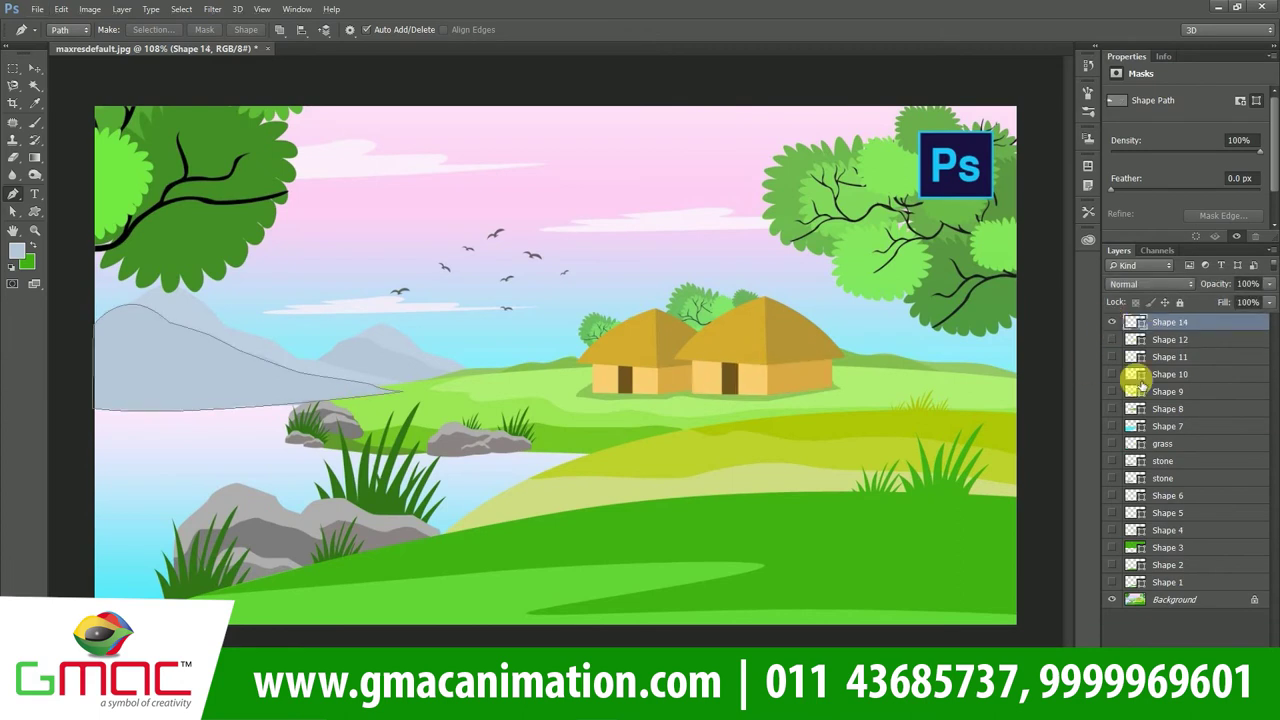
pyautogui.hotkey('ctrl', 'shift', 'alt', 'n')
pyautogui.click(246, 29)
pyautogui.moveTo(1165, 333); pyautogui.dragTo(1165, 340)
# Trace a long cloud outline across the sky with the Pen tool
pyautogui.click(117, 308)
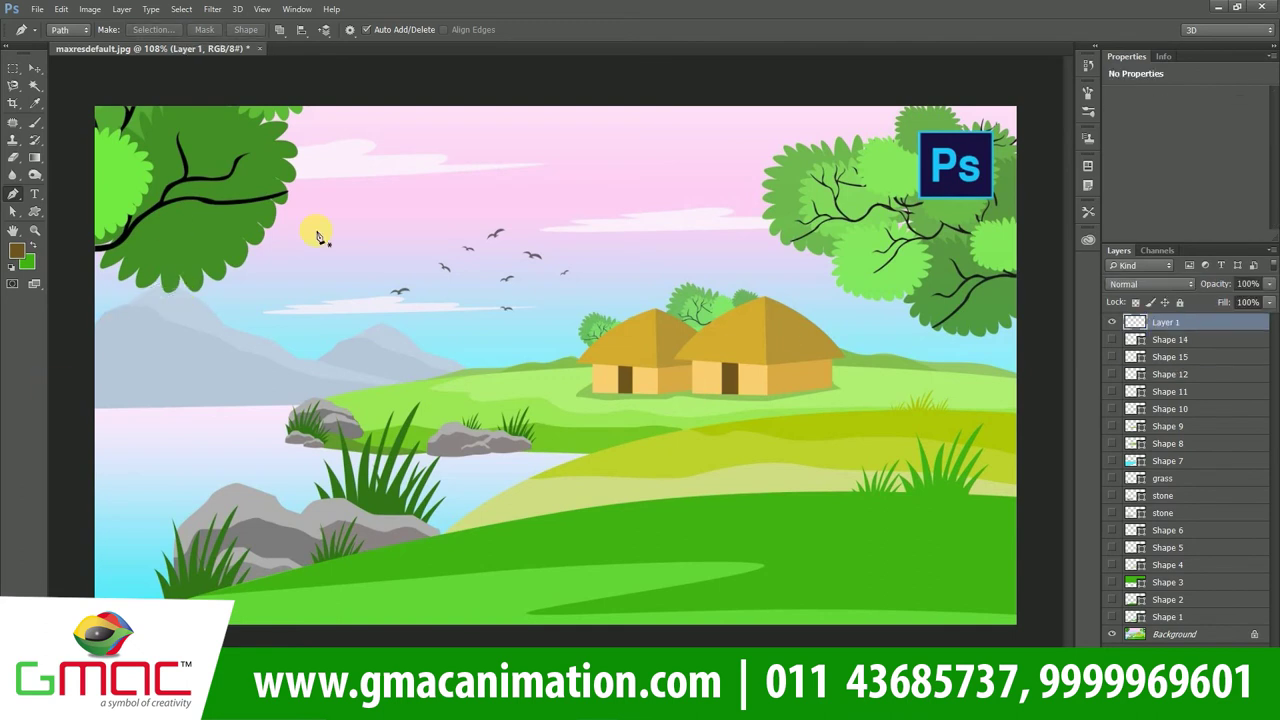
pyautogui.click(261, 312)
pyautogui.scroll(5, 294, 320)
pyautogui.click(368, 313)
pyautogui.click(496, 303)
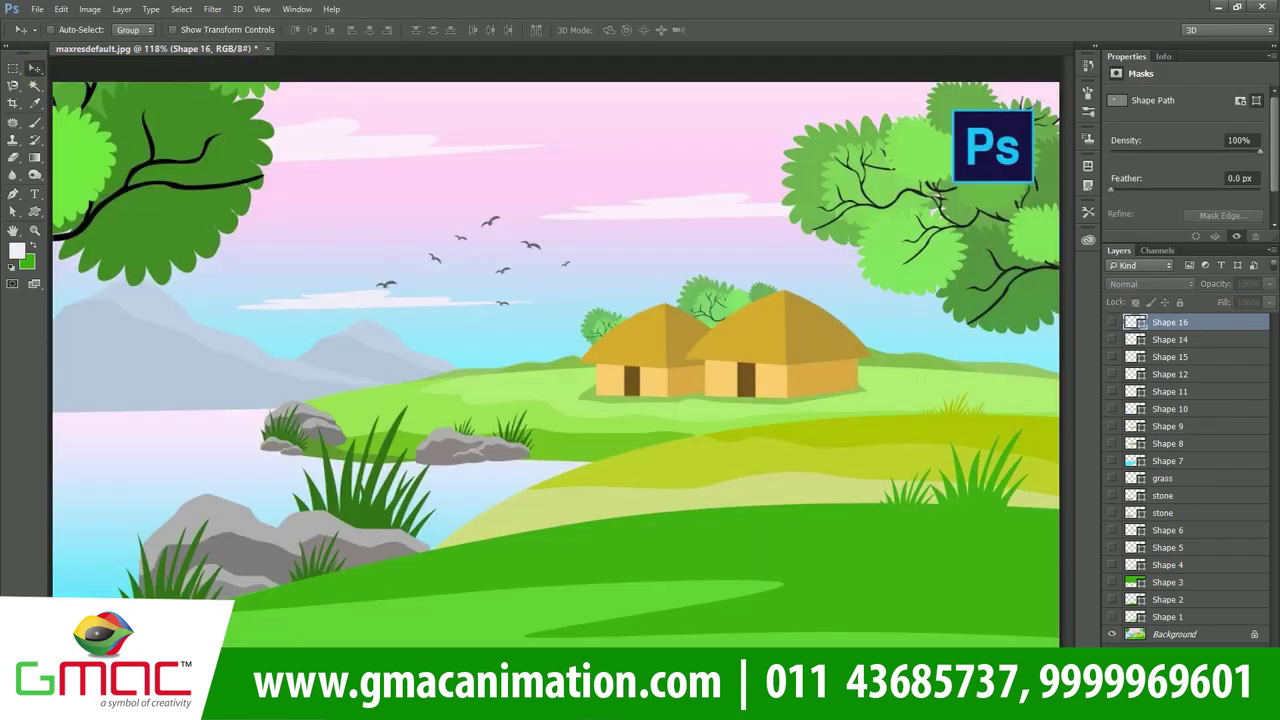
pyautogui.scroll(-3, 708, 445)
# Try adding 10 inches of canvas height, undo it, and reopen Canvas Size
pyautogui.hotkey('alt', 'ctrl', 'c')
pyautogui.write('10')
pyautogui.click(755, 184)
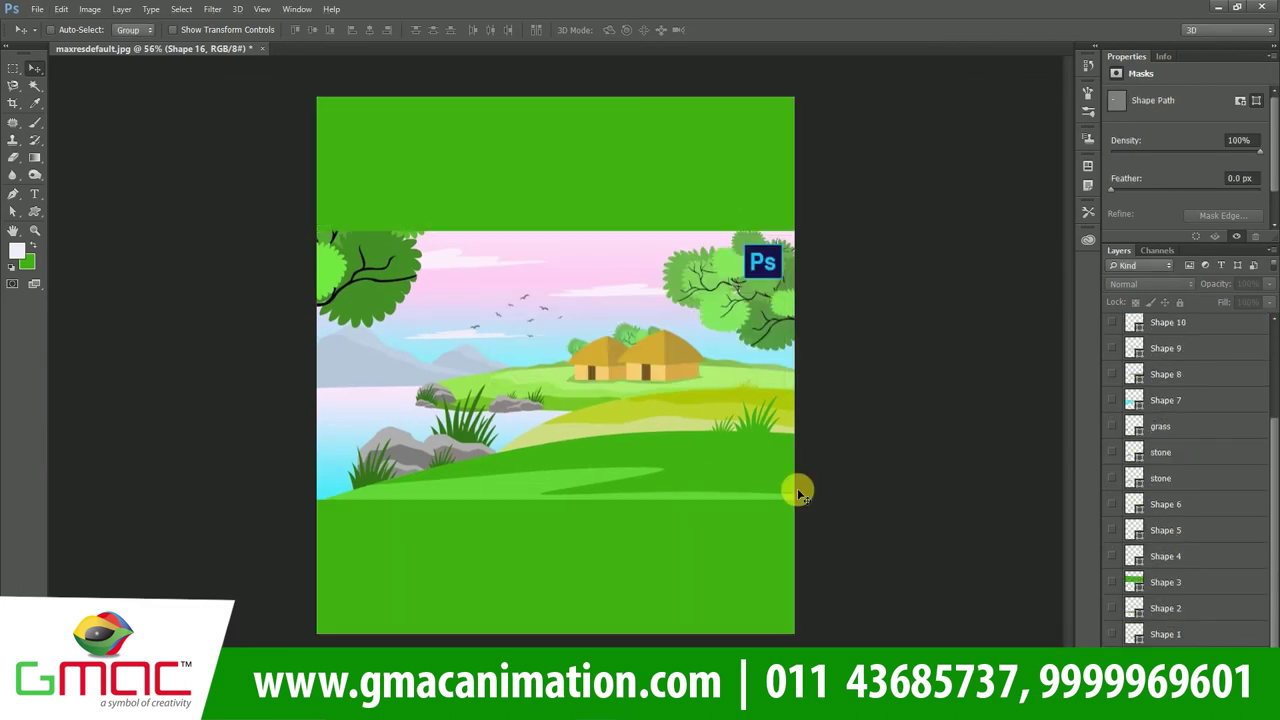
pyautogui.hotkey('ctrl', 'z')
pyautogui.press('x')
pyautogui.click(89, 9)
pyautogui.click(110, 146)
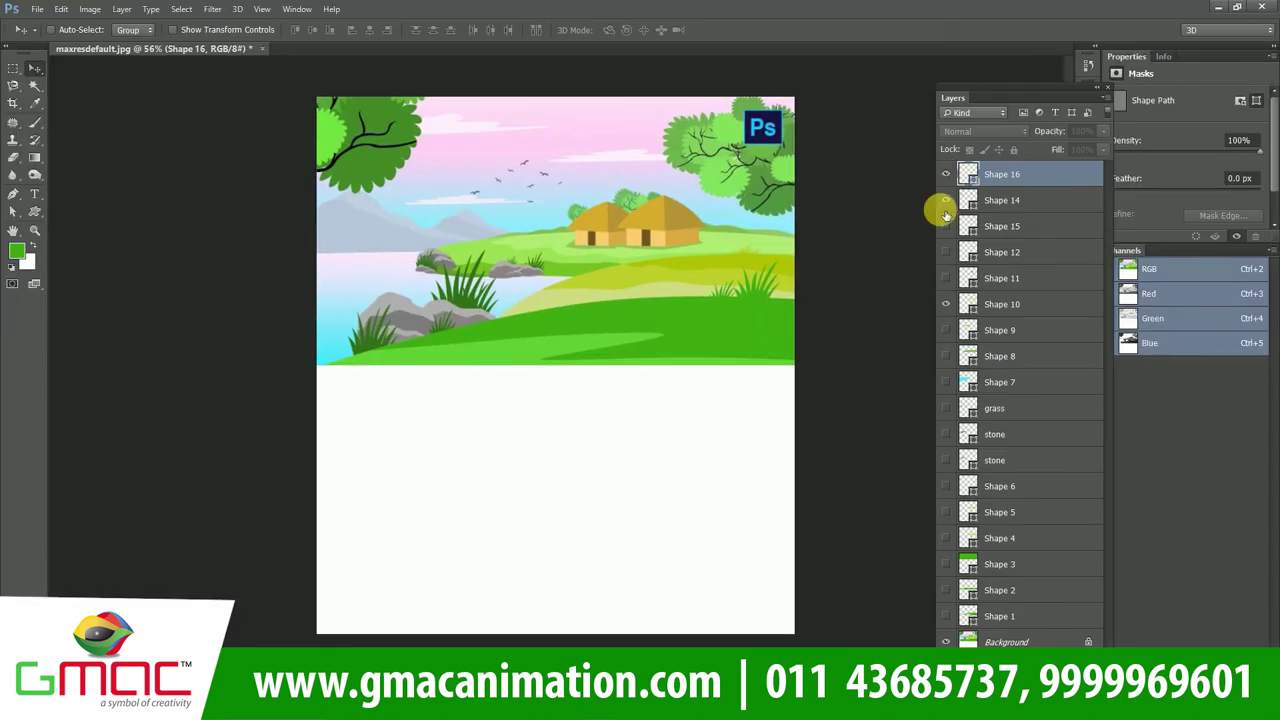
# Show all shape layers and move the traced artwork down about 10 inches
pyautogui.moveTo(945, 200); pyautogui.dragTo(945, 616)
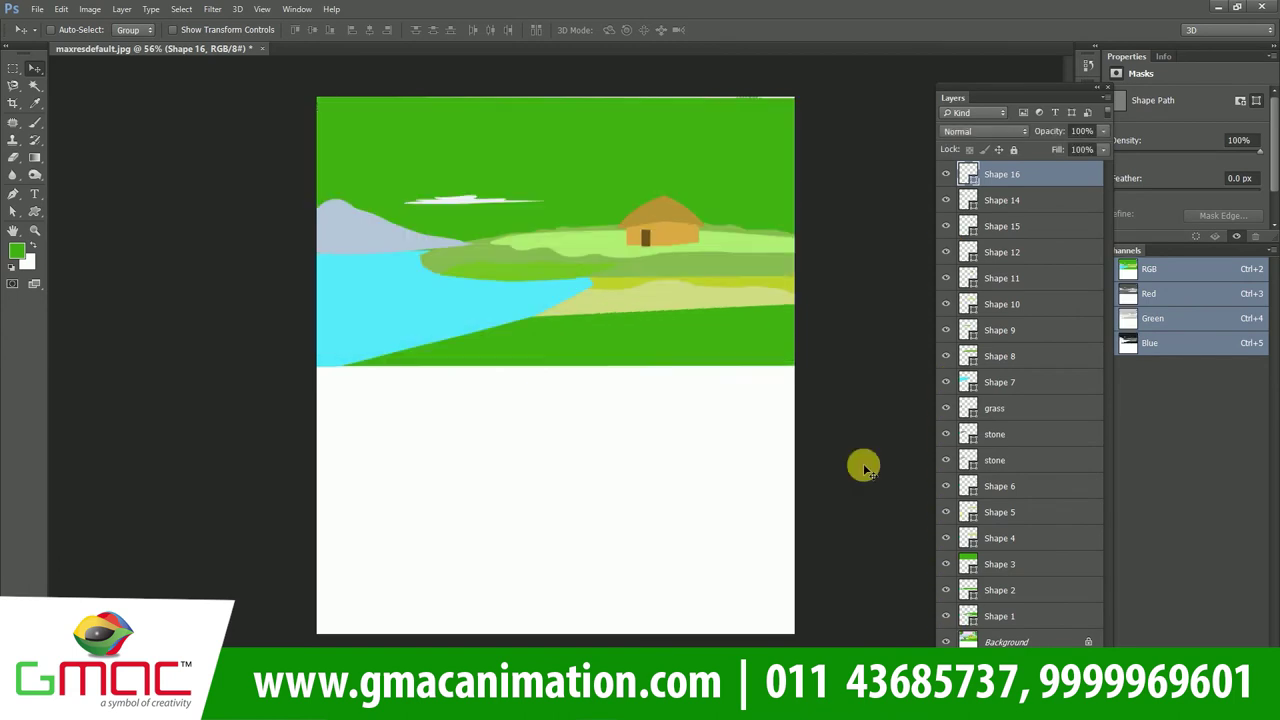
pyautogui.hotkey('ctrl', 'alt', 'a')
pyautogui.moveTo(563, 280); pyautogui.dragTo(593, 507)
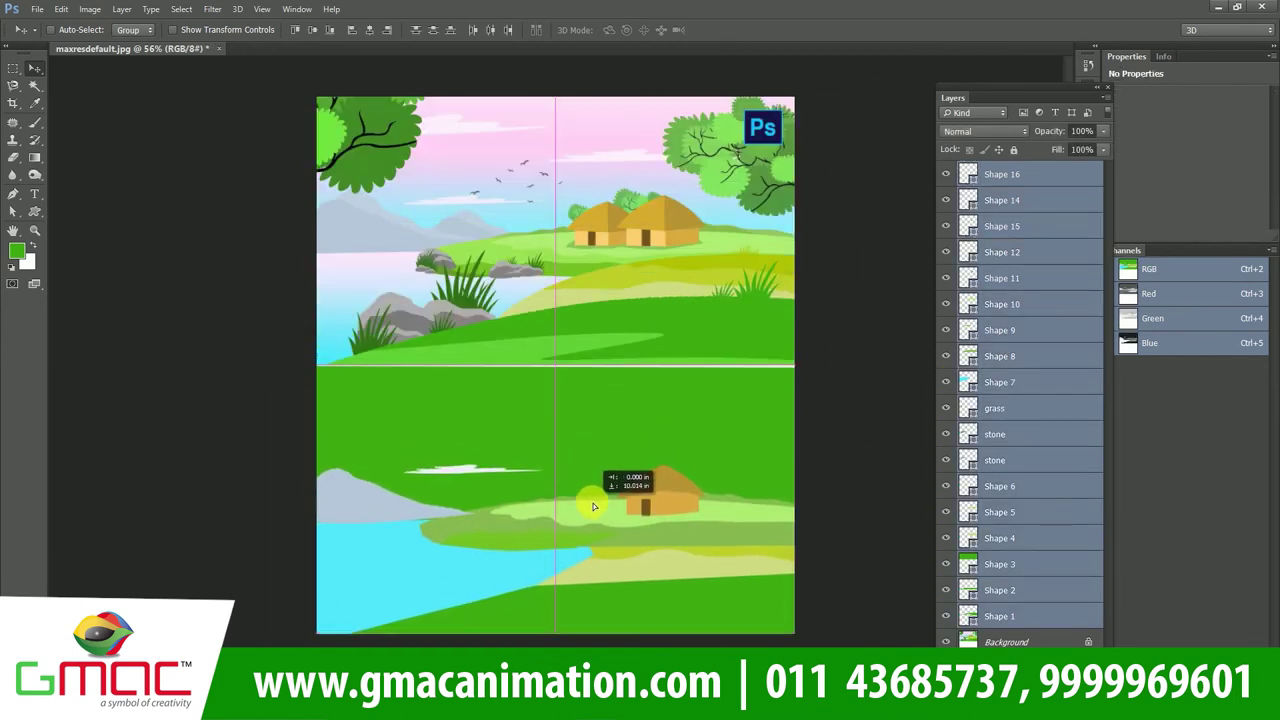
# Extend the canvas at the bottom to 22 inches and shift the artwork down, leaving a white gap
pyautogui.click(1000, 278)
pyautogui.hotkey('ctrl', 'alt', 'c')
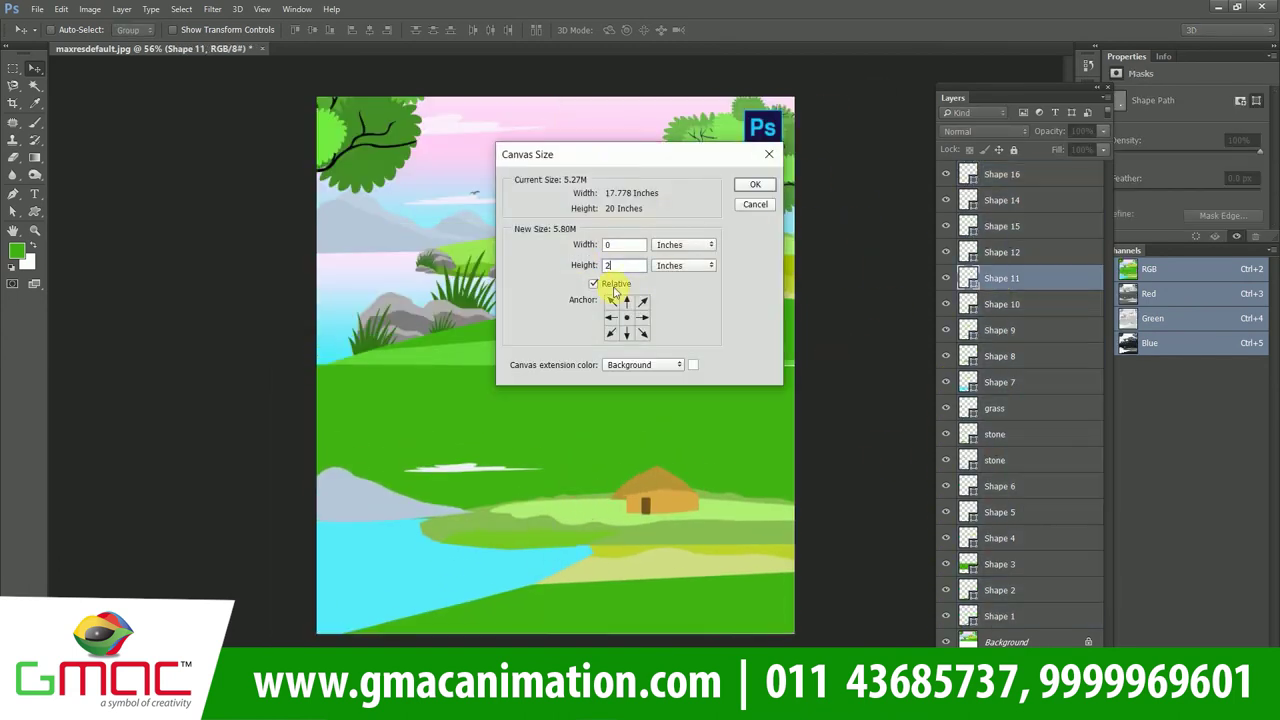
pyautogui.click(612, 300)
pyautogui.press('Return')
pyautogui.hotkey('ctrl', 'alt', 'a')
pyautogui.moveTo(643, 448); pyautogui.dragTo(643, 469)
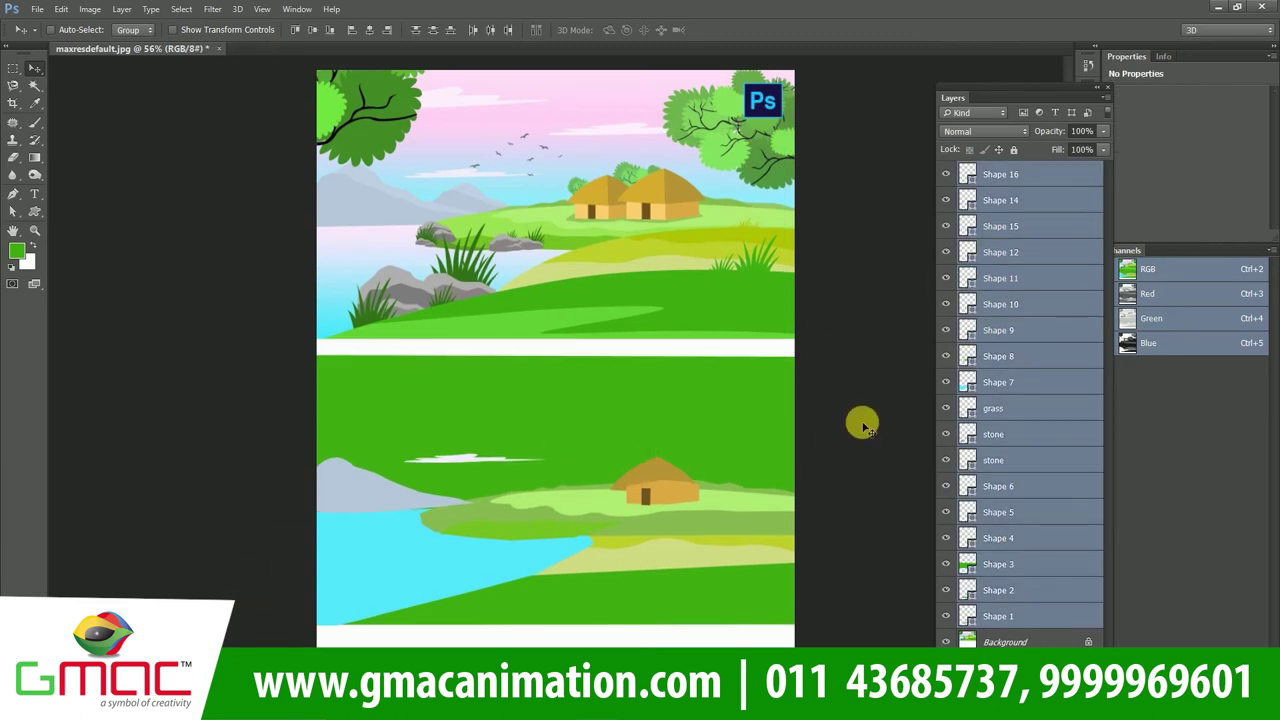
# Hide the lower artwork's shape layers, lighten the Shape 2 ground green, and move it below Shape 1
pyautogui.click(1042, 302)
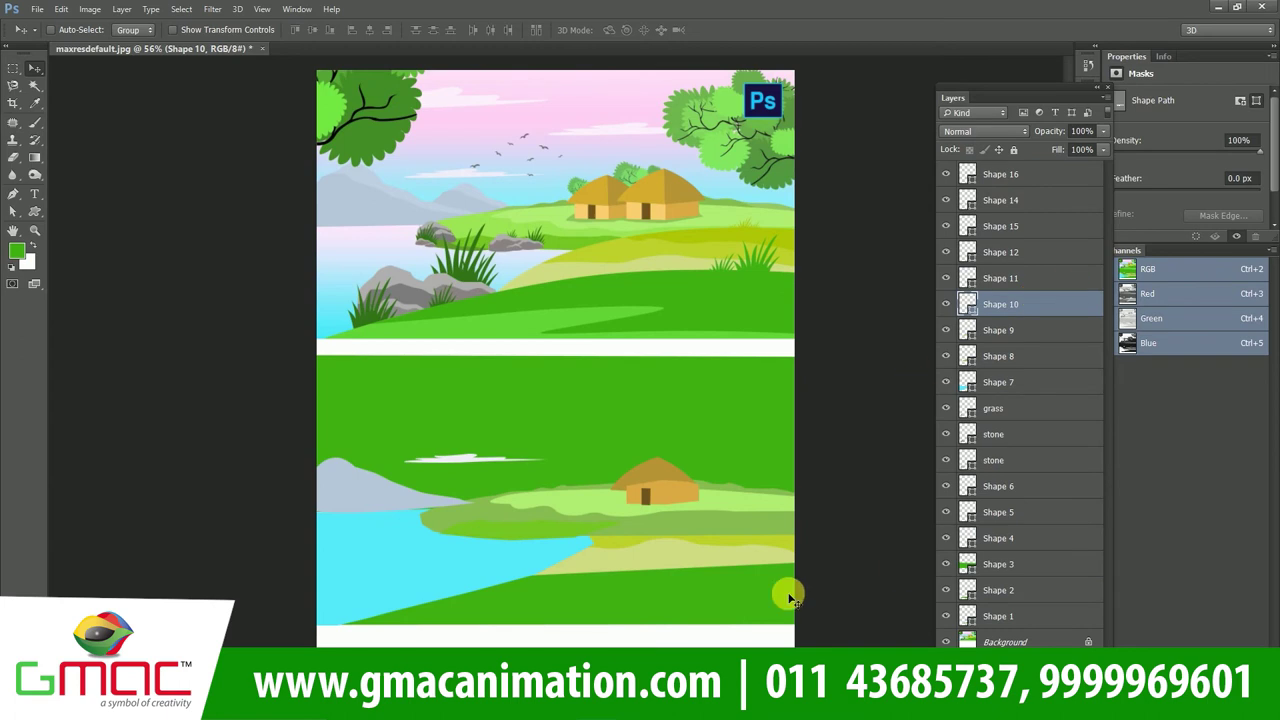
pyautogui.moveTo(946, 226); pyautogui.dragTo(946, 564)
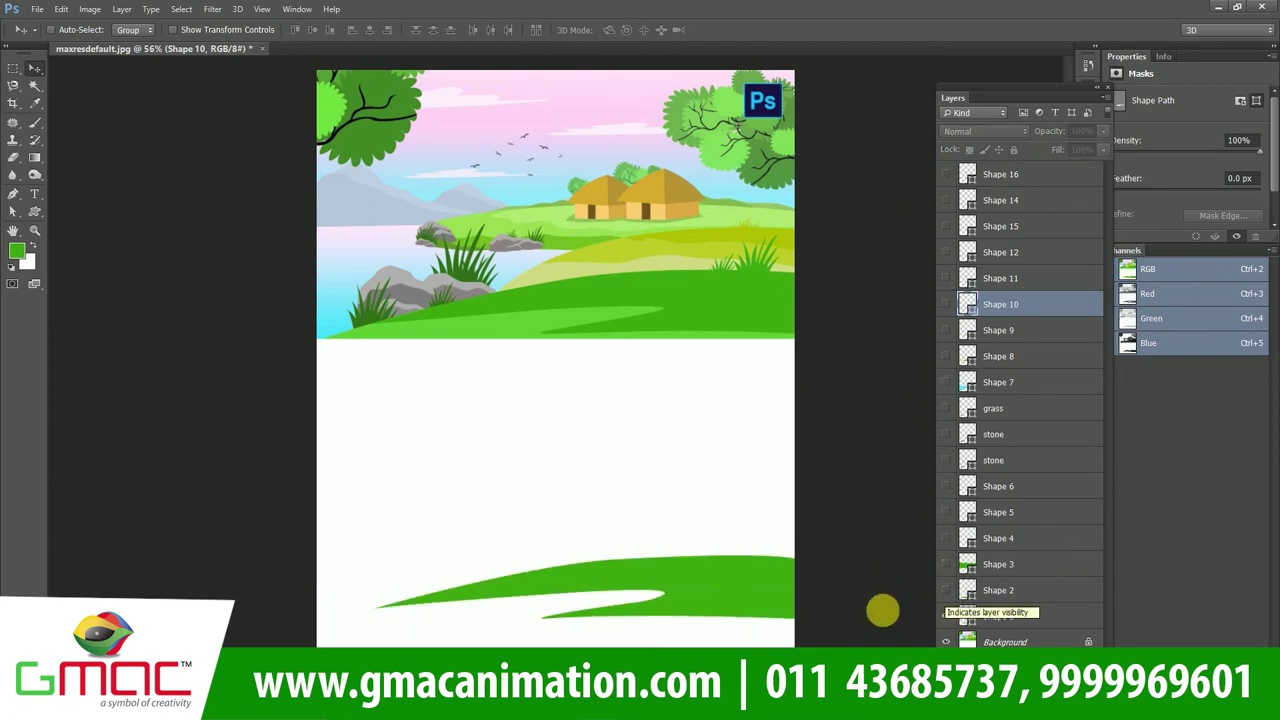
pyautogui.click(998, 590)
pyautogui.press('i')
pyautogui.click(200, 29)
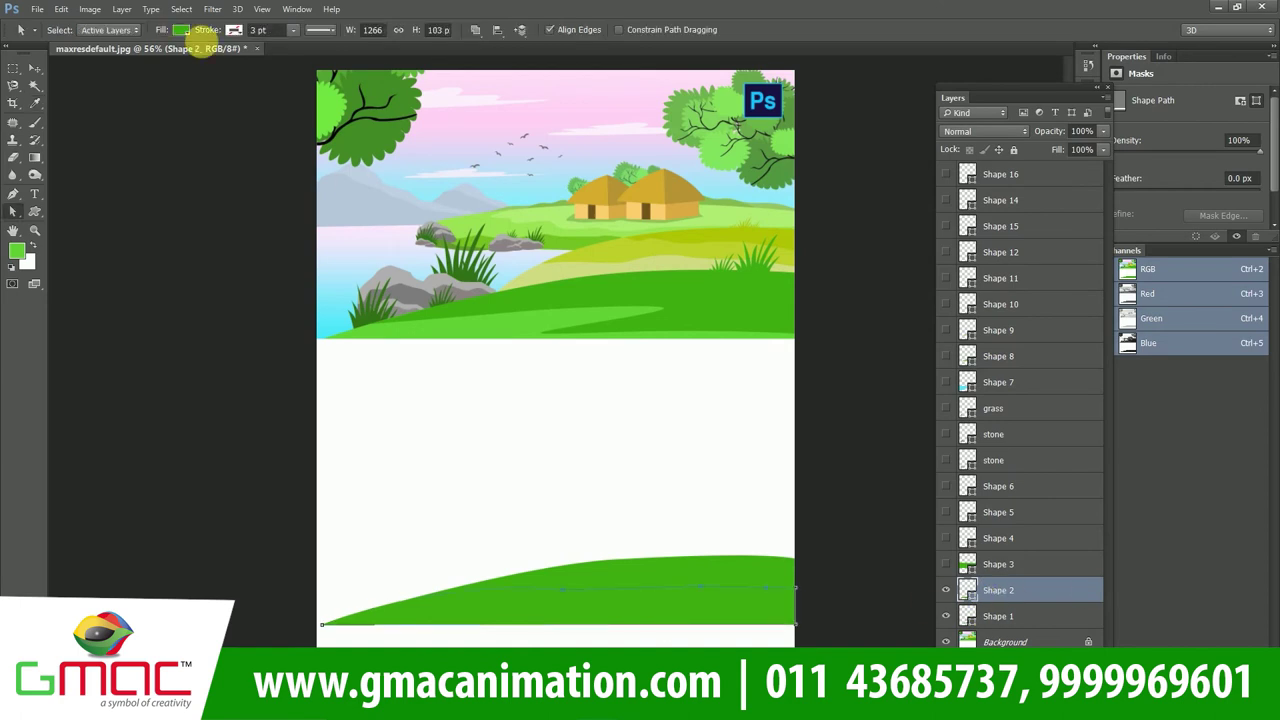
pyautogui.click(34, 68)
pyautogui.moveTo(995, 596); pyautogui.dragTo(988, 622)
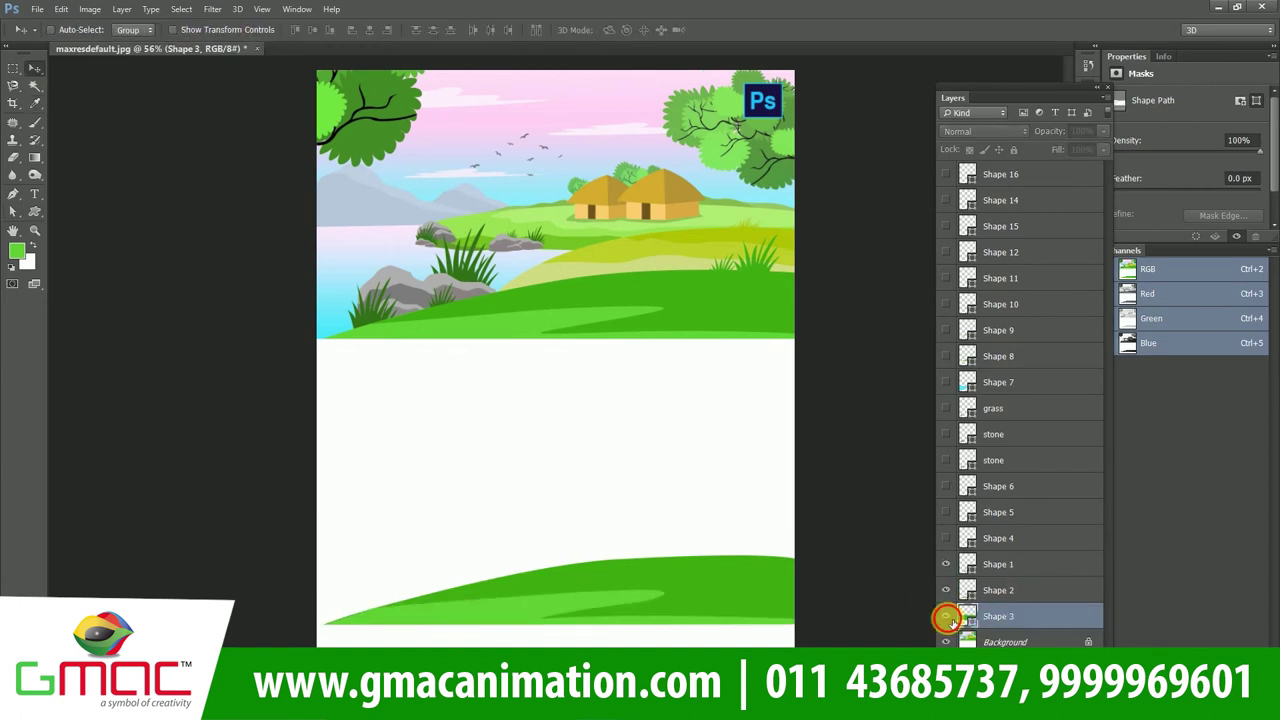
# Show the Shape 4, Shape 5 and Shape 6 hill layers
pyautogui.click(946, 538)
pyautogui.click(946, 512)
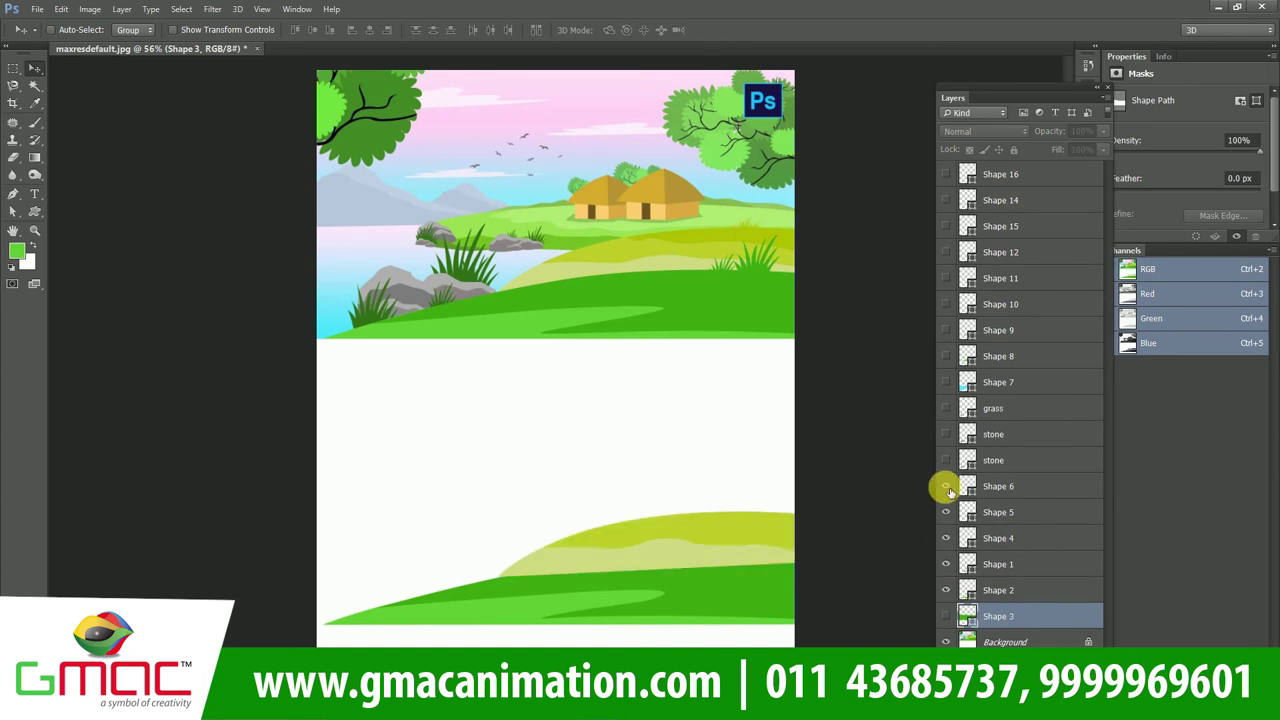
pyautogui.click(946, 486)
pyautogui.scroll(2, 649, 546)
pyautogui.scroll(-2, 700, 528)
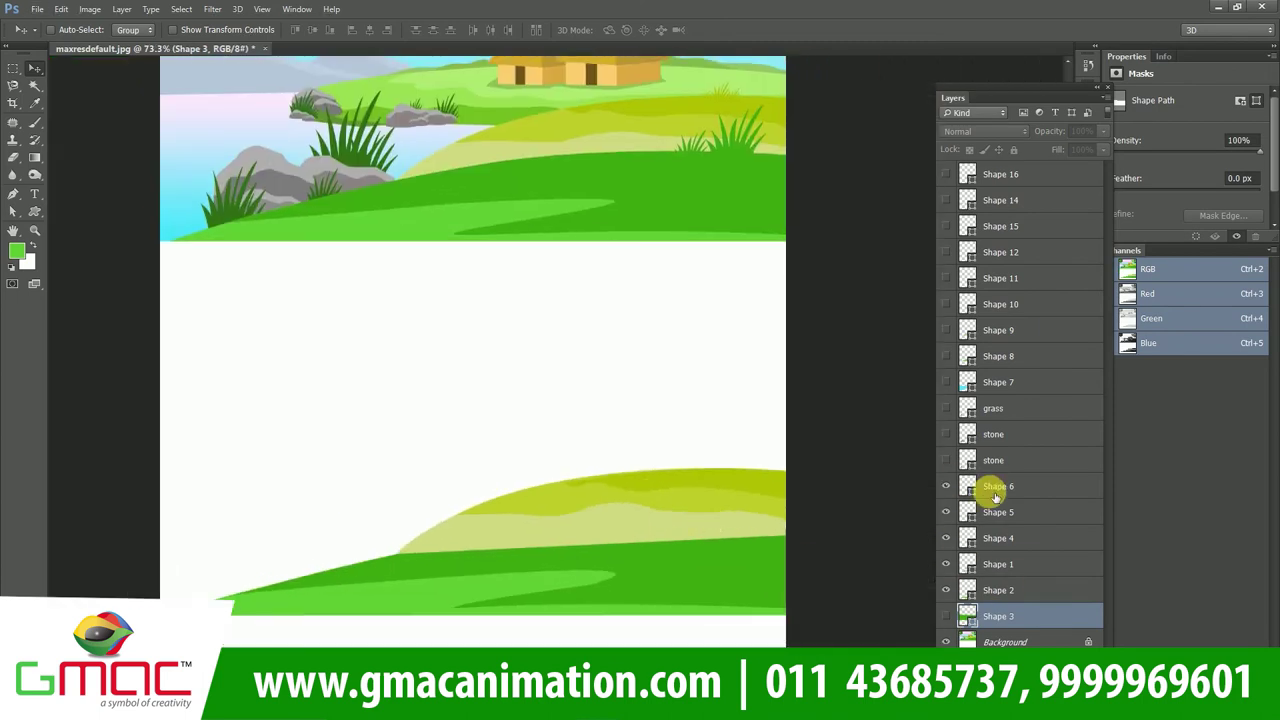
pyautogui.click(995, 497)
pyautogui.scroll(-1, 651, 523)
# Resize the Shape 6 hill, clip it into Shape 5, and stretch Shape 5 slightly
pyautogui.hotkey('ctrl', 't')
pyautogui.moveTo(748, 474); pyautogui.dragTo(762, 468)
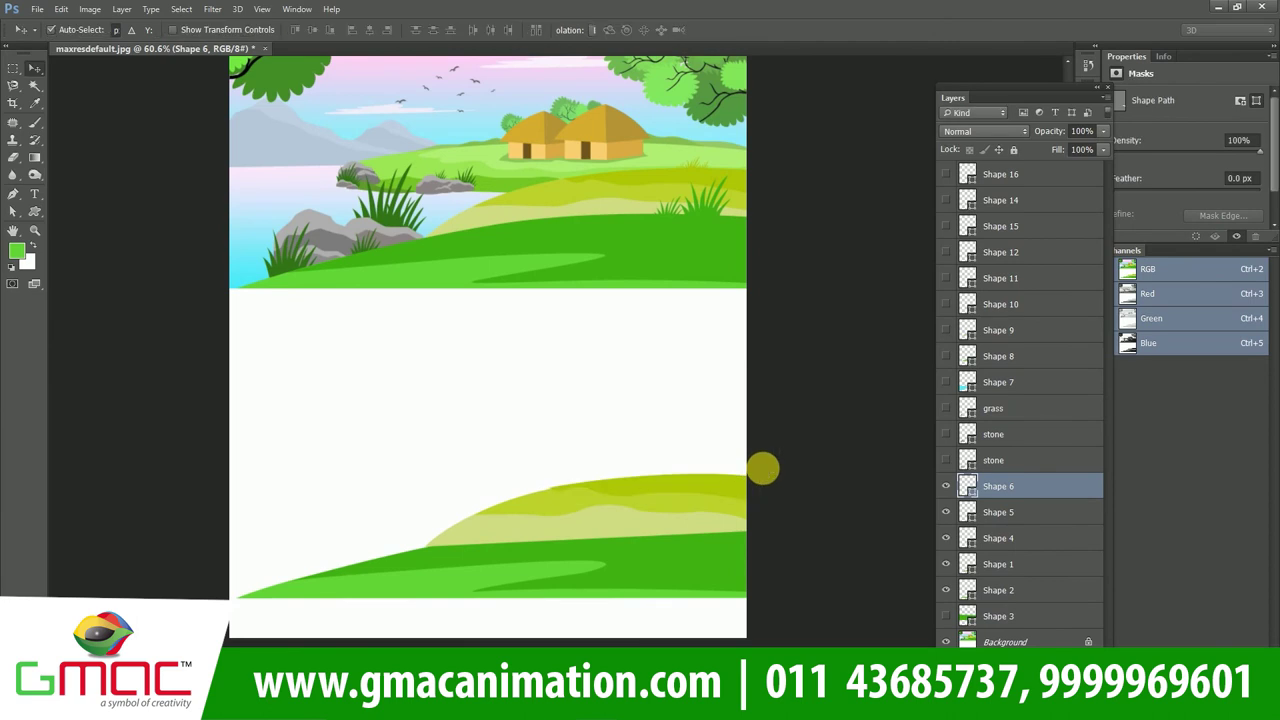
pyautogui.hotkey('ctrl', 'alt', 'g')
pyautogui.click(1000, 515)
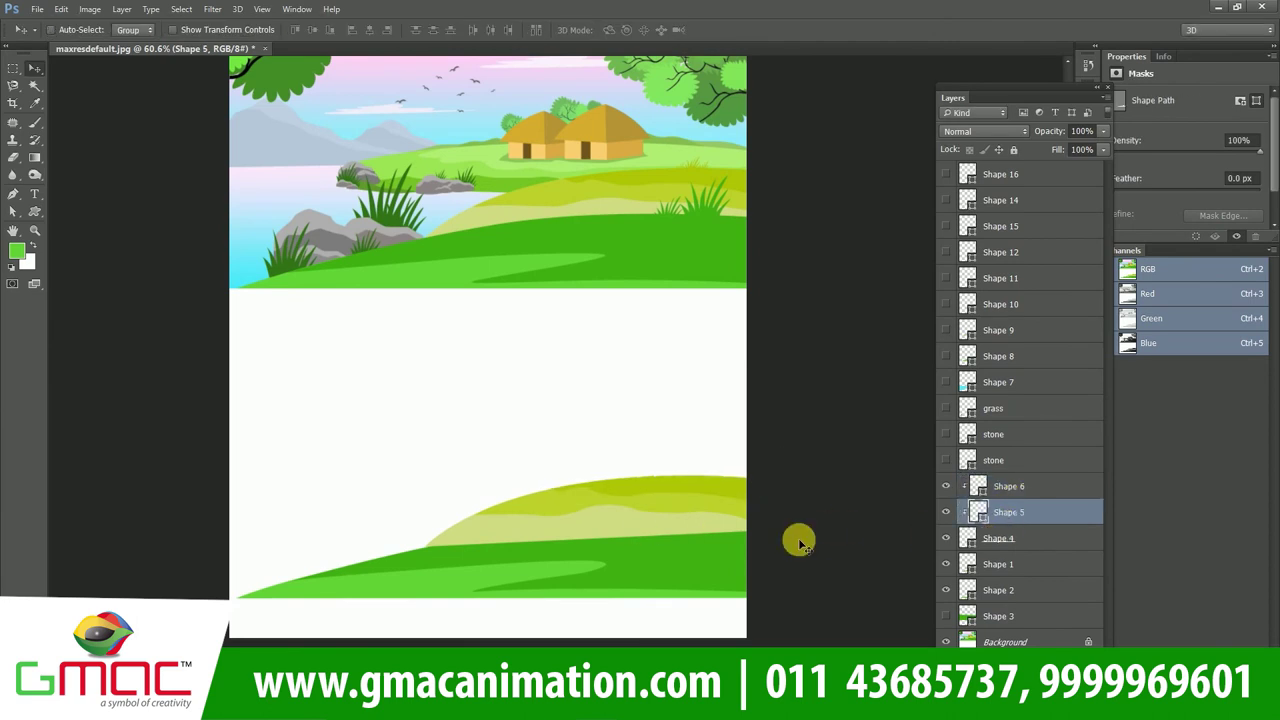
pyautogui.hotkey('ctrl', 't')
pyautogui.moveTo(763, 466); pyautogui.dragTo(760, 471)
pyautogui.press('Return')
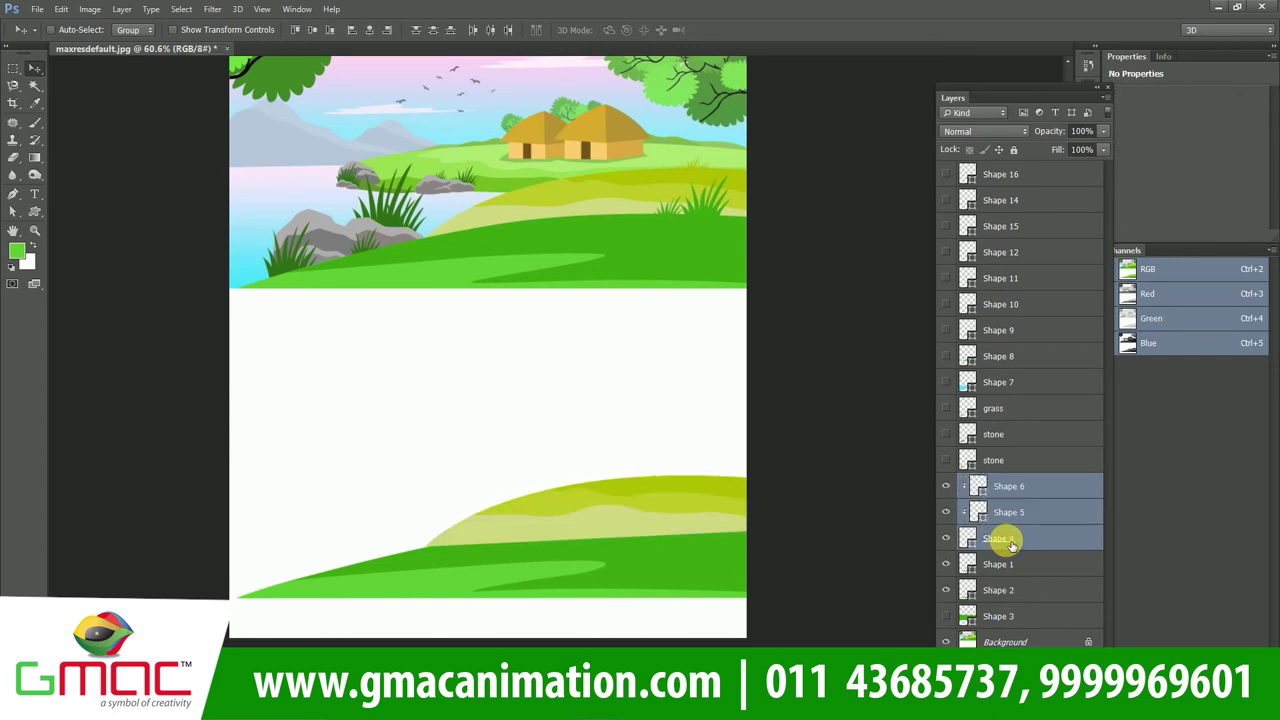
# Show the lower stone and move the three hill shapes below Shape 2
pyautogui.click(960, 464)
pyautogui.click(946, 464)
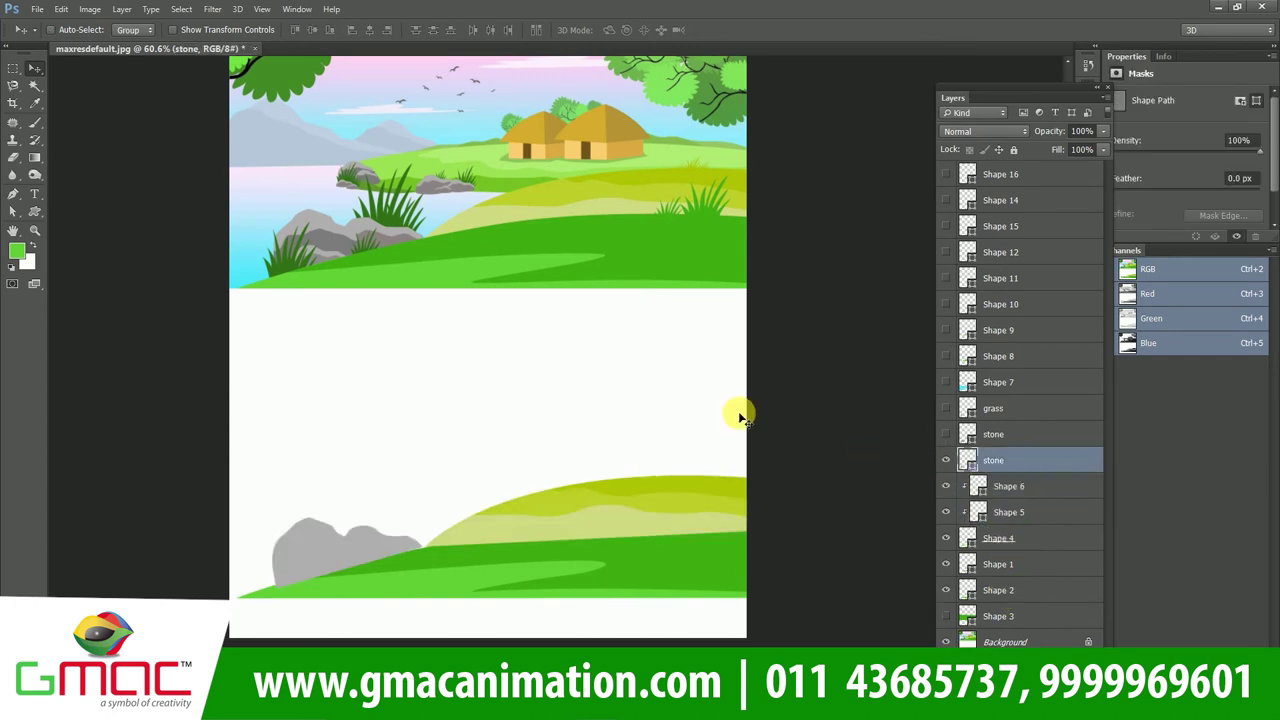
pyautogui.click(996, 598)
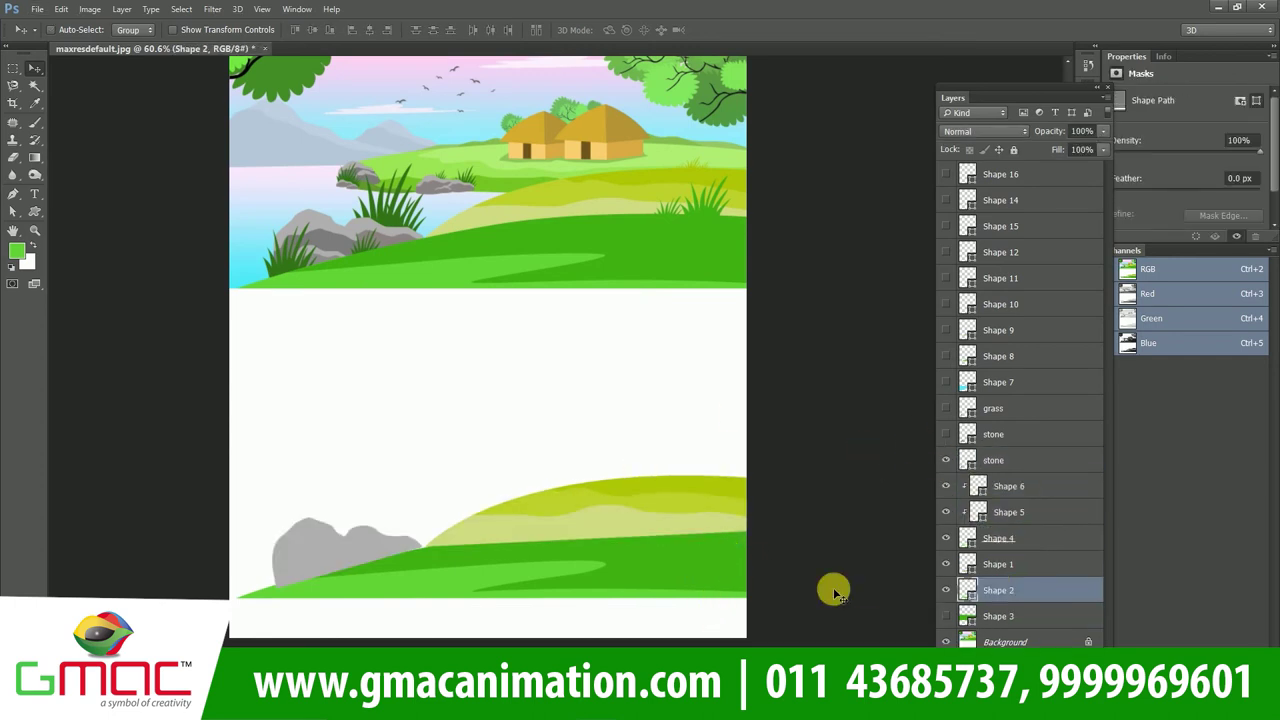
pyautogui.click(1016, 485)
pyautogui.keyDown('shift'); pyautogui.click(998, 538); pyautogui.keyUp('shift')
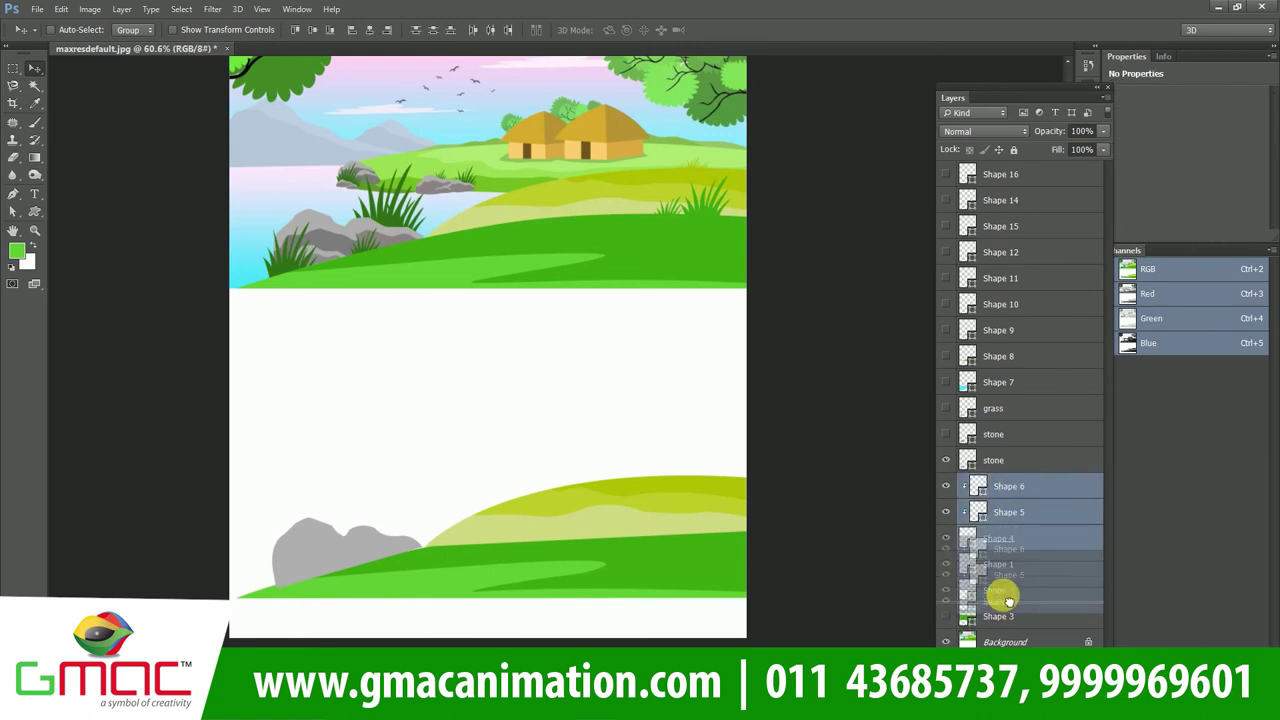
pyautogui.moveTo(998, 540); pyautogui.dragTo(990, 603)
# Show both stone layers and the grass layer, keeping Shape 7 hidden
pyautogui.click(993, 434)
pyautogui.click(946, 434)
pyautogui.click(946, 408)
pyautogui.click(946, 382)
pyautogui.click(946, 382)
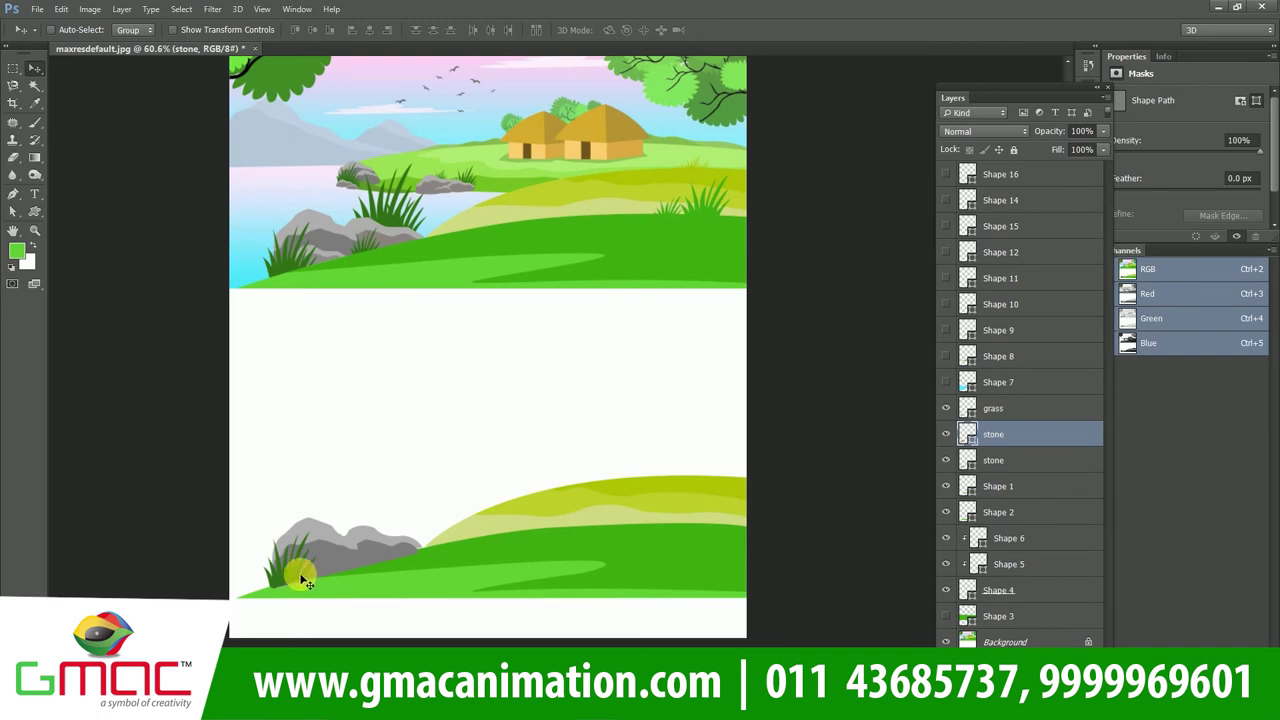
# Move the grass and stone layers above Shape 6 and place the grass tuft beside the rocks
pyautogui.keyDown('ctrl'); pyautogui.click(315, 568); pyautogui.keyUp('ctrl')
pyautogui.keyDown('shift'); pyautogui.click(1007, 456); pyautogui.keyUp('shift')
pyautogui.moveTo(1005, 458); pyautogui.dragTo(1005, 511)
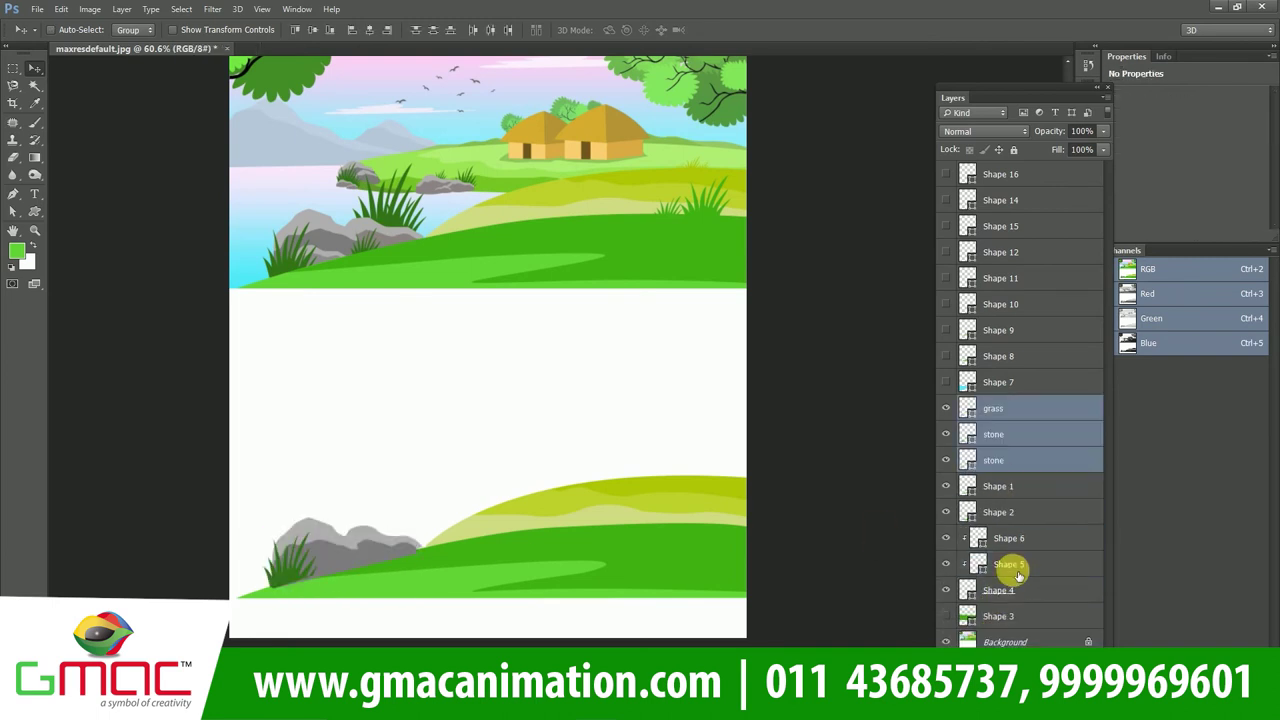
pyautogui.moveTo(1017, 575); pyautogui.dragTo(1032, 524)
pyautogui.scroll(2, 412, 600)
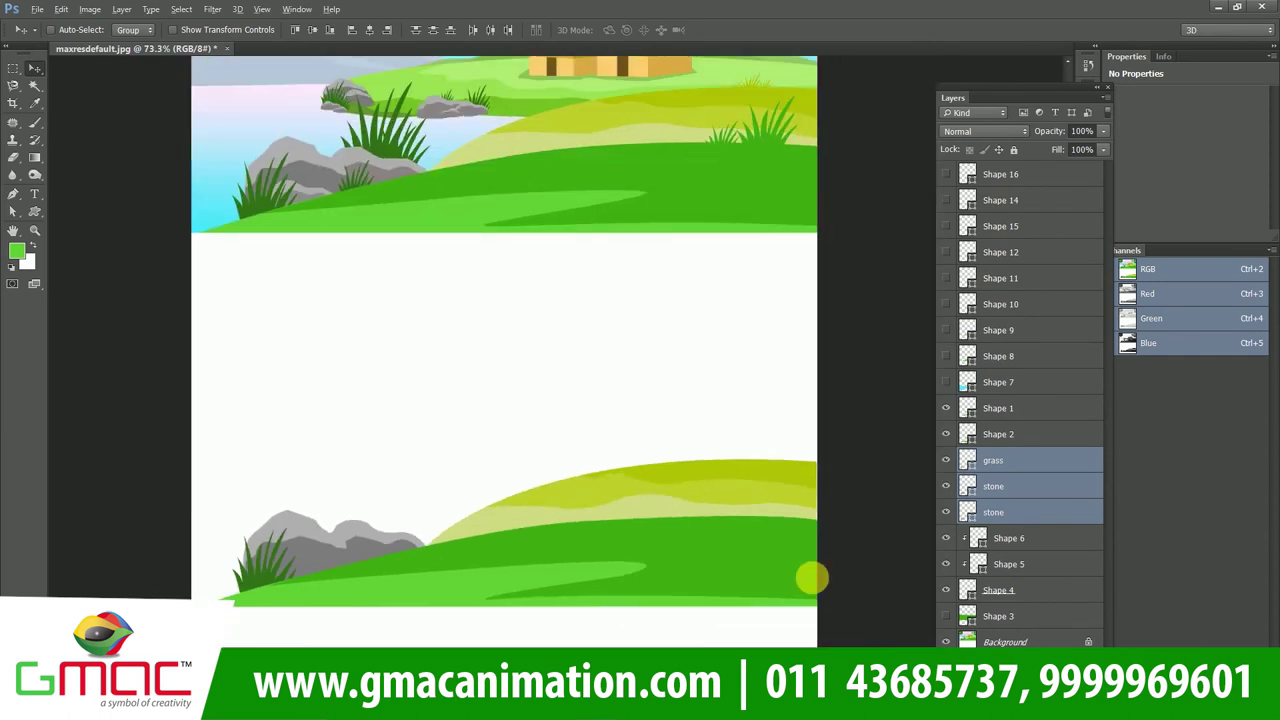
pyautogui.moveTo(277, 551); pyautogui.dragTo(298, 568)
# Duplicate the grass tuft, then enlarge and tilt the copy behind the rocks
pyautogui.moveTo(367, 556); pyautogui.dragTo(352, 586)
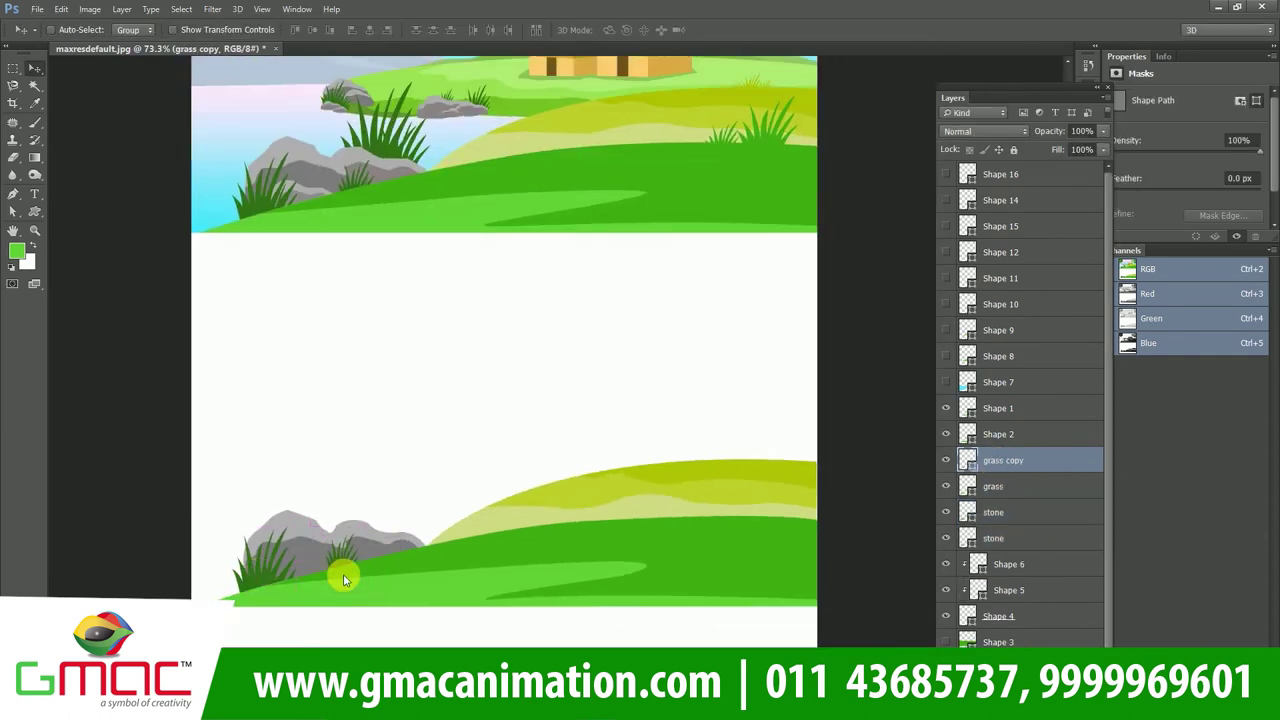
pyautogui.moveTo(256, 593); pyautogui.dragTo(353, 560)
pyautogui.hotkey('ctrl', 't')
pyautogui.moveTo(393, 496)
pyautogui.mouseDown()
pyautogui.moveTo(432, 454)
pyautogui.moveTo(471, 443)
pyautogui.mouseUp()
pyautogui.moveTo(385, 530); pyautogui.dragTo(395, 537)
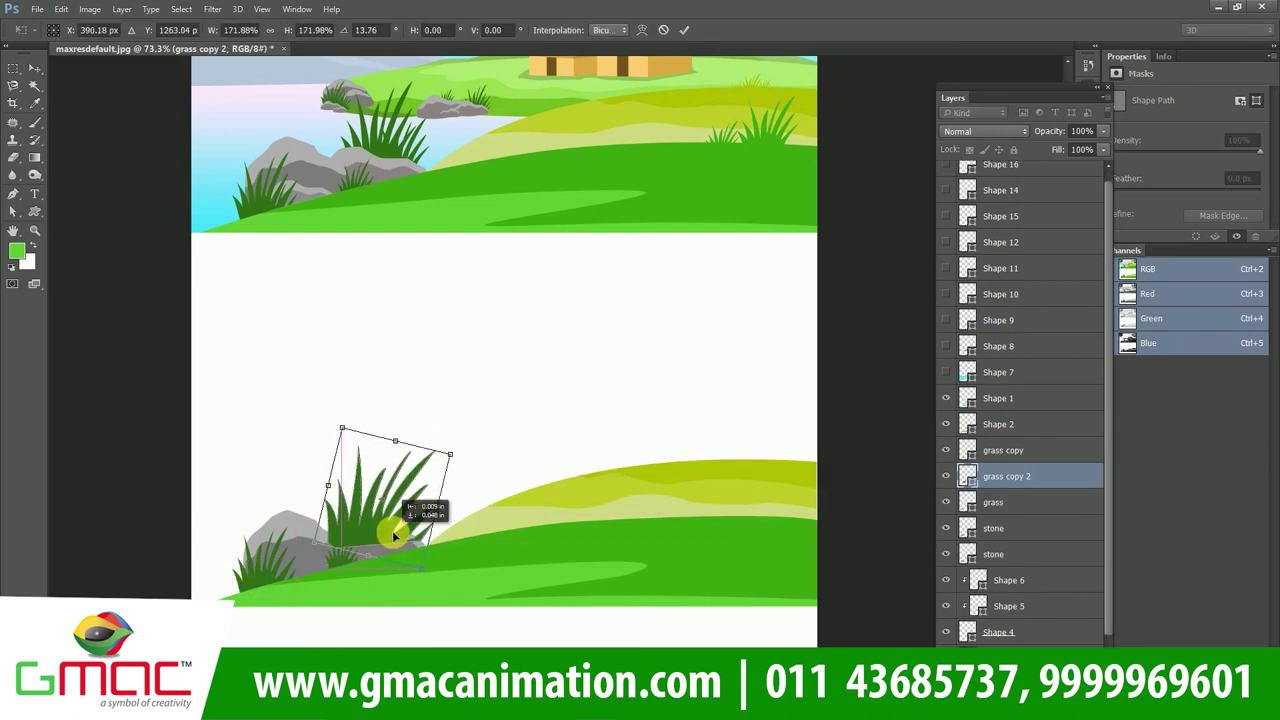
pyautogui.moveTo(327, 484); pyautogui.dragTo(345, 487)
pyautogui.moveTo(400, 443); pyautogui.dragTo(405, 448)
pyautogui.moveTo(377, 527); pyautogui.dragTo(387, 525)
pyautogui.press('Return')
# Move grass copy 2 below the stone layers and shift the view left
pyautogui.press('a')
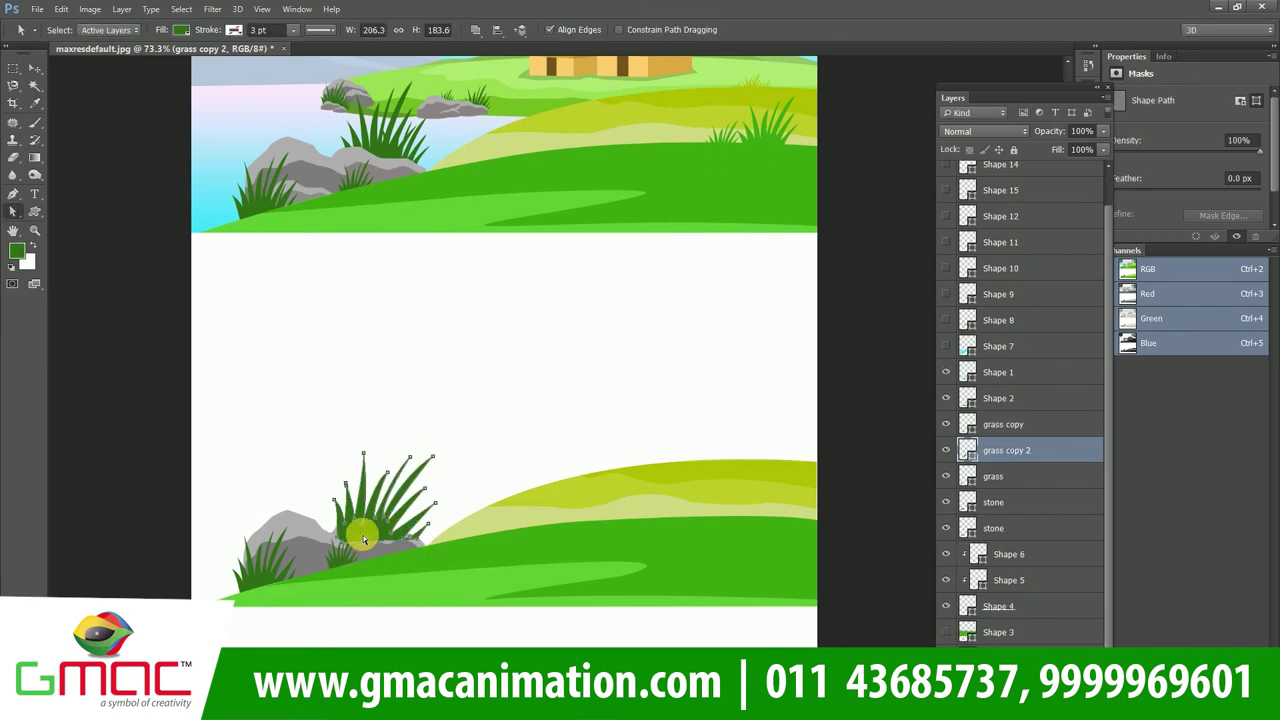
pyautogui.click(190, 30)
pyautogui.click(30, 64)
pyautogui.moveTo(1006, 450); pyautogui.dragTo(1006, 531)
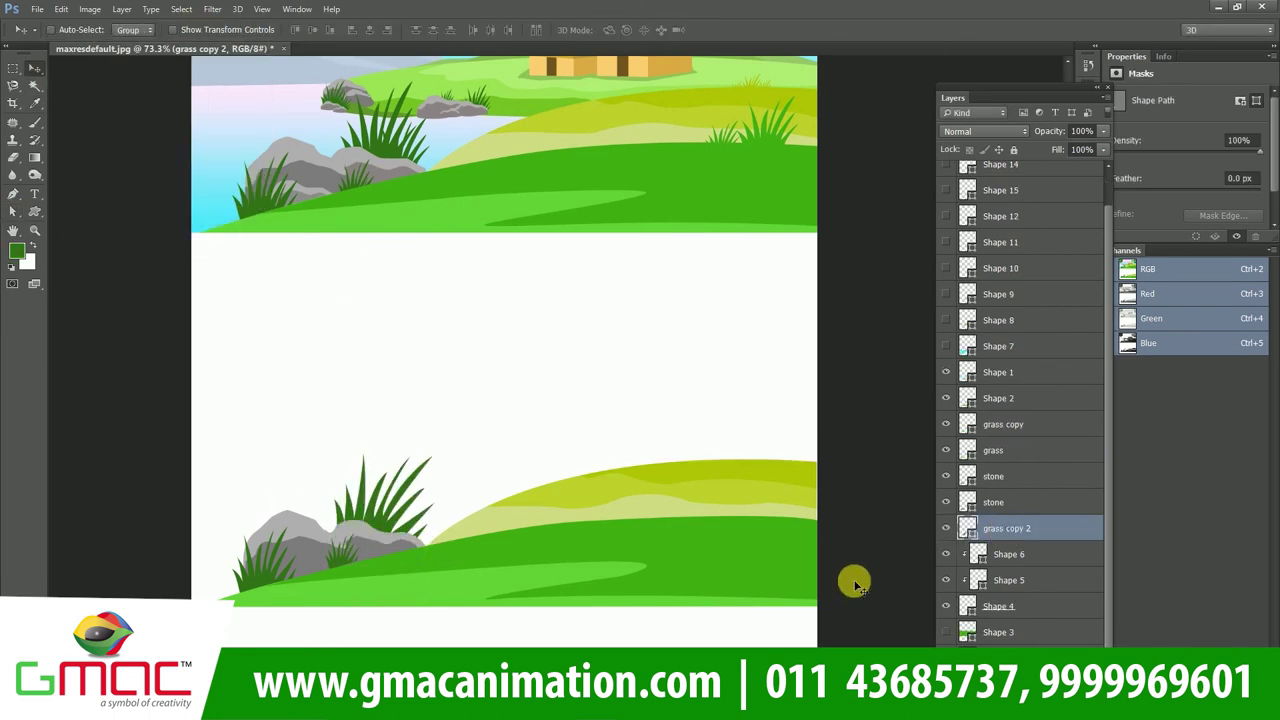
pyautogui.scroll(-2, 858, 560)
pyautogui.moveTo(868, 518); pyautogui.dragTo(843, 518)
pyautogui.moveTo(843, 467); pyautogui.dragTo(805, 485)
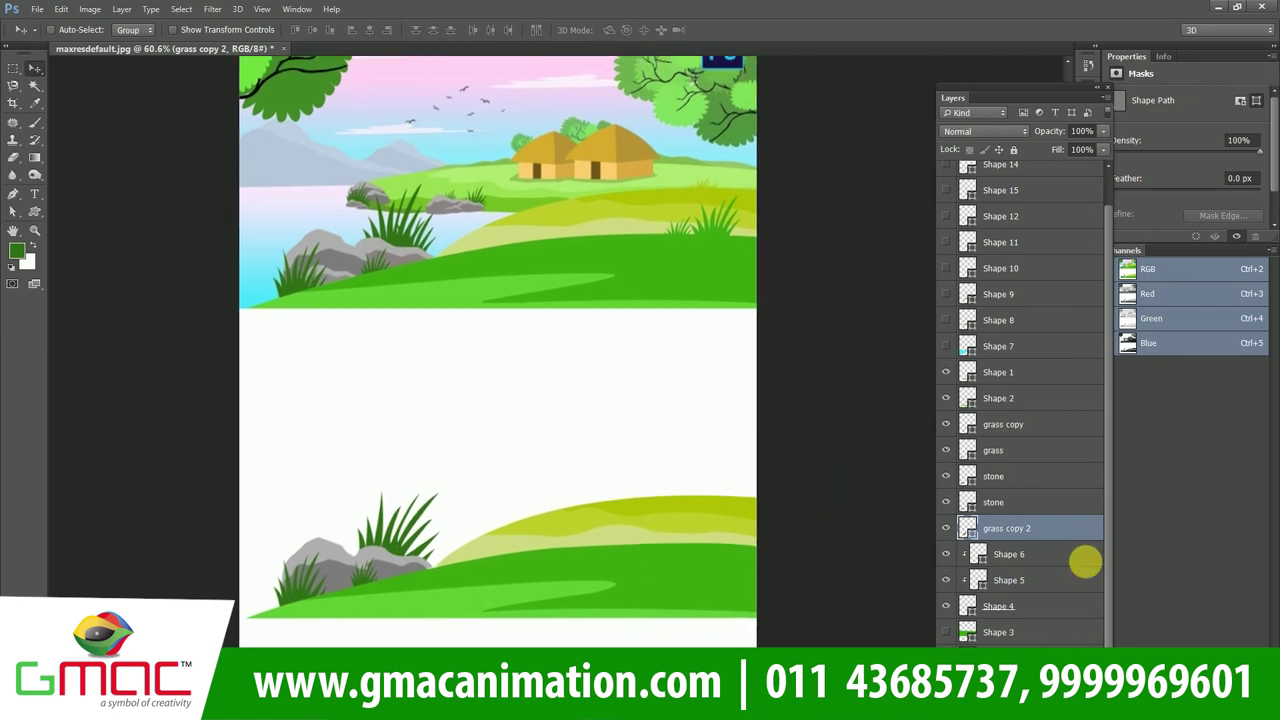
# Copy the grass tuft onto the right hilltop and scale it smaller
pyautogui.keyDown('ctrl'); pyautogui.click(302, 592); pyautogui.keyUp('ctrl')
pyautogui.moveTo(300, 598)
pyautogui.mouseDown()
pyautogui.moveTo(712, 533)
pyautogui.moveTo(735, 597)
pyautogui.mouseUp()
pyautogui.scroll(2, 730, 525)
pyautogui.hotkey('ctrl', 't')
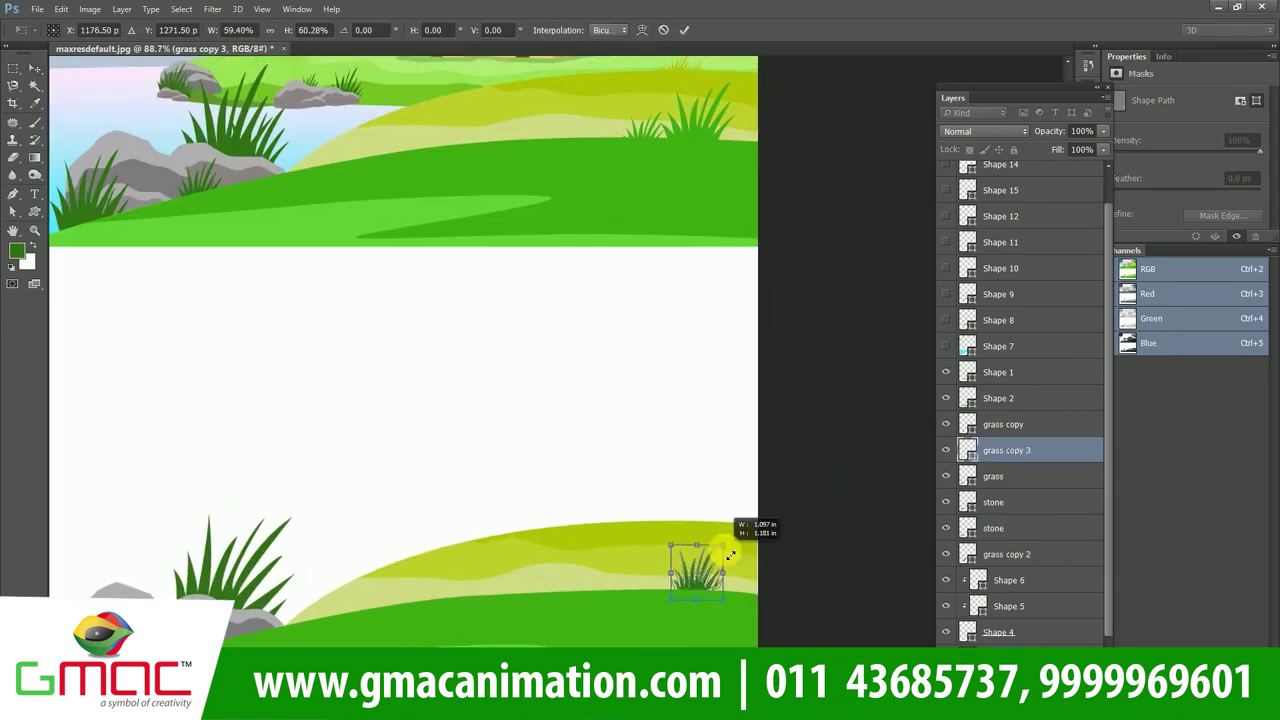
pyautogui.press('Return')
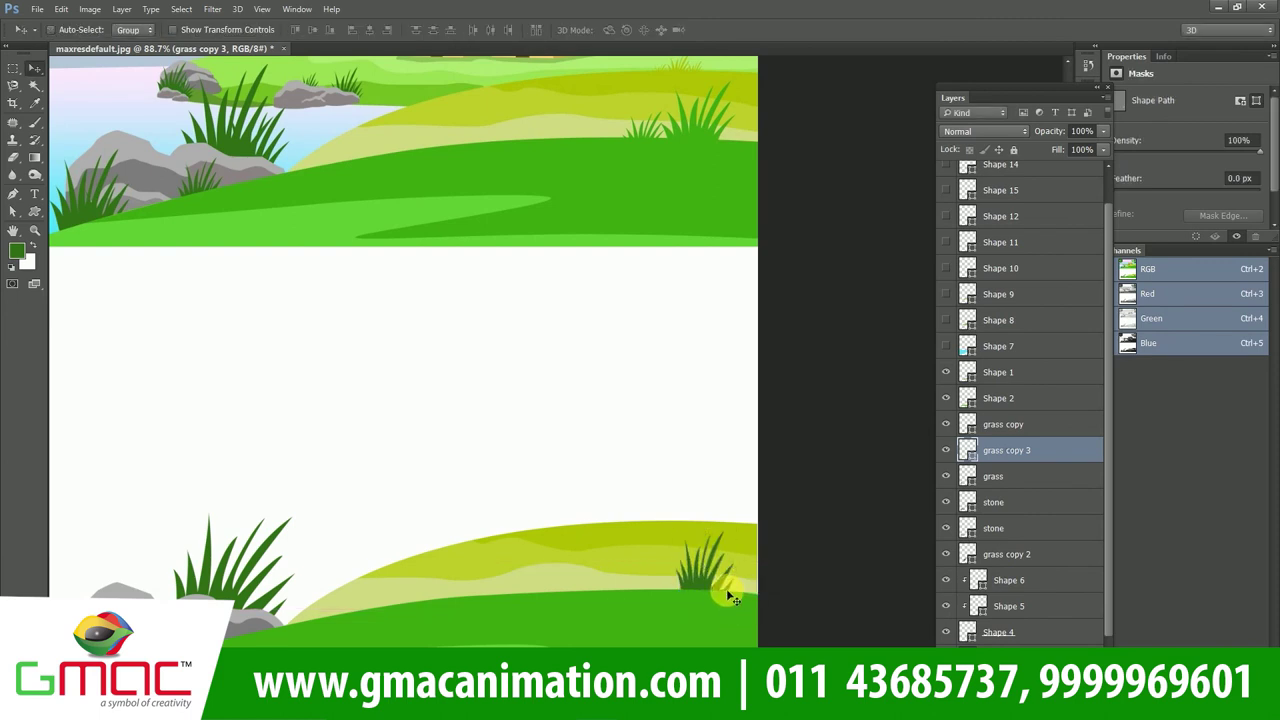
pyautogui.press('i')
pyautogui.press('v')
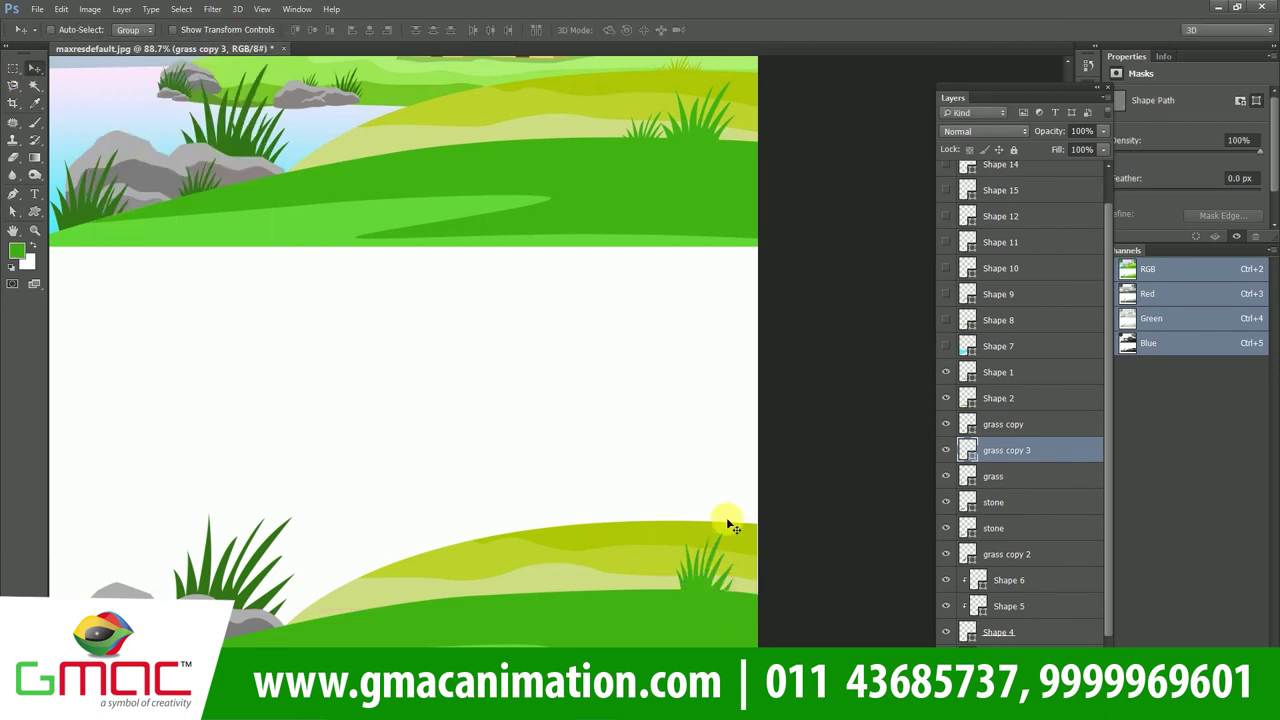
# Shift the right tuft left, add a second small tuft beside it, and zoom out
pyautogui.moveTo(706, 578); pyautogui.dragTo(656, 585)
pyautogui.hotkey('ctrl', 't')
pyautogui.moveTo(732, 532); pyautogui.dragTo(686, 561)
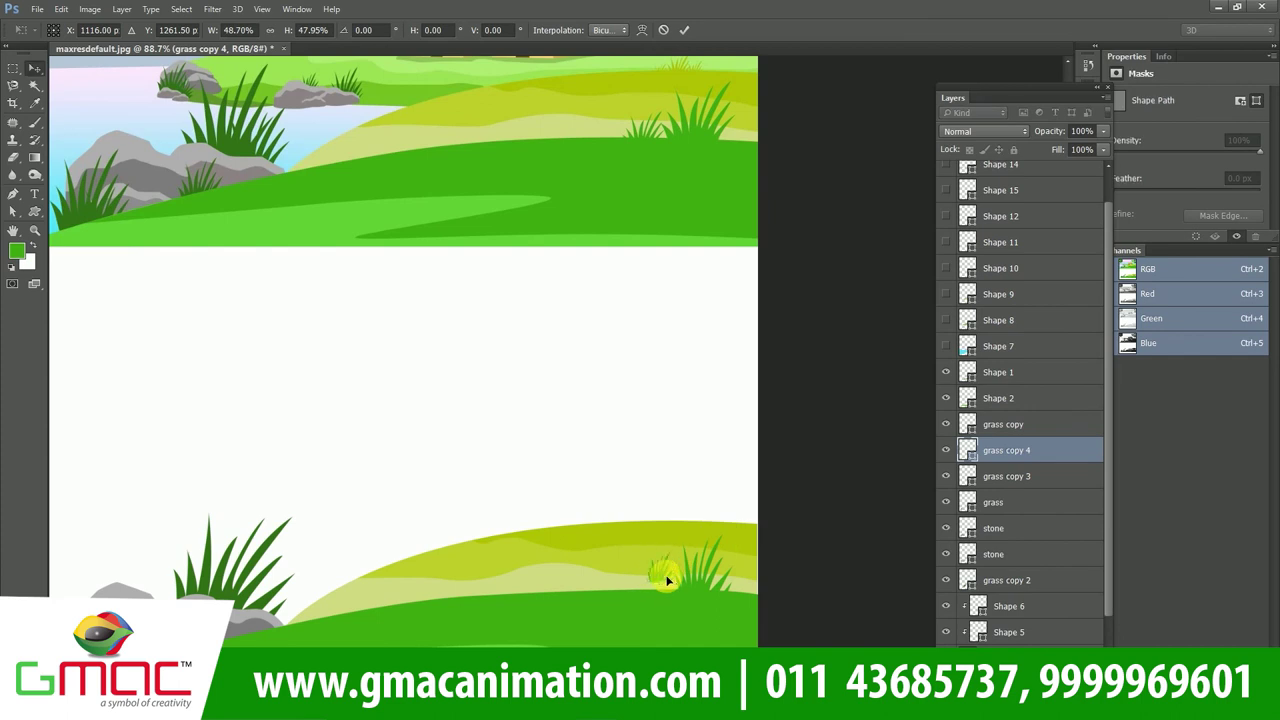
pyautogui.press('Return')
pyautogui.hotkey('ctrl', '-')
# Show the blue water Shape 7 and move it to the bottom of the layer stack
pyautogui.scroll(-1, 836, 497)
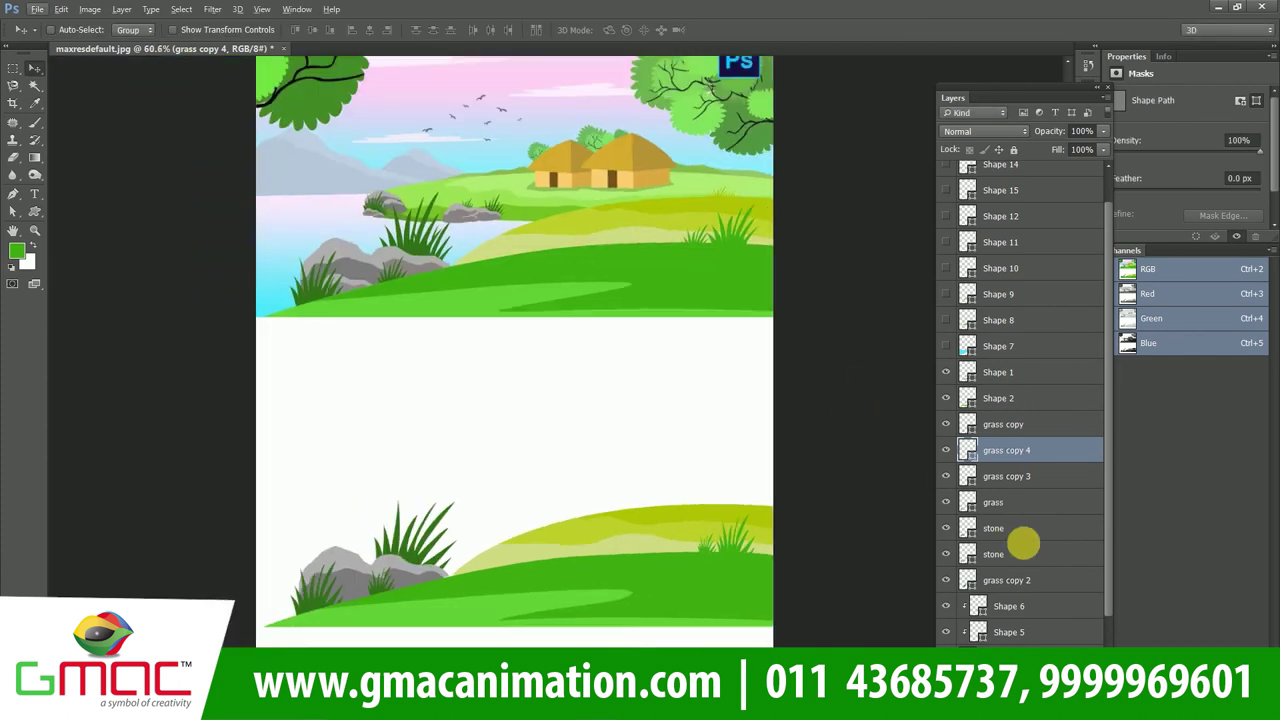
pyautogui.click(946, 346)
pyautogui.moveTo(1000, 346); pyautogui.dragTo(1024, 553)
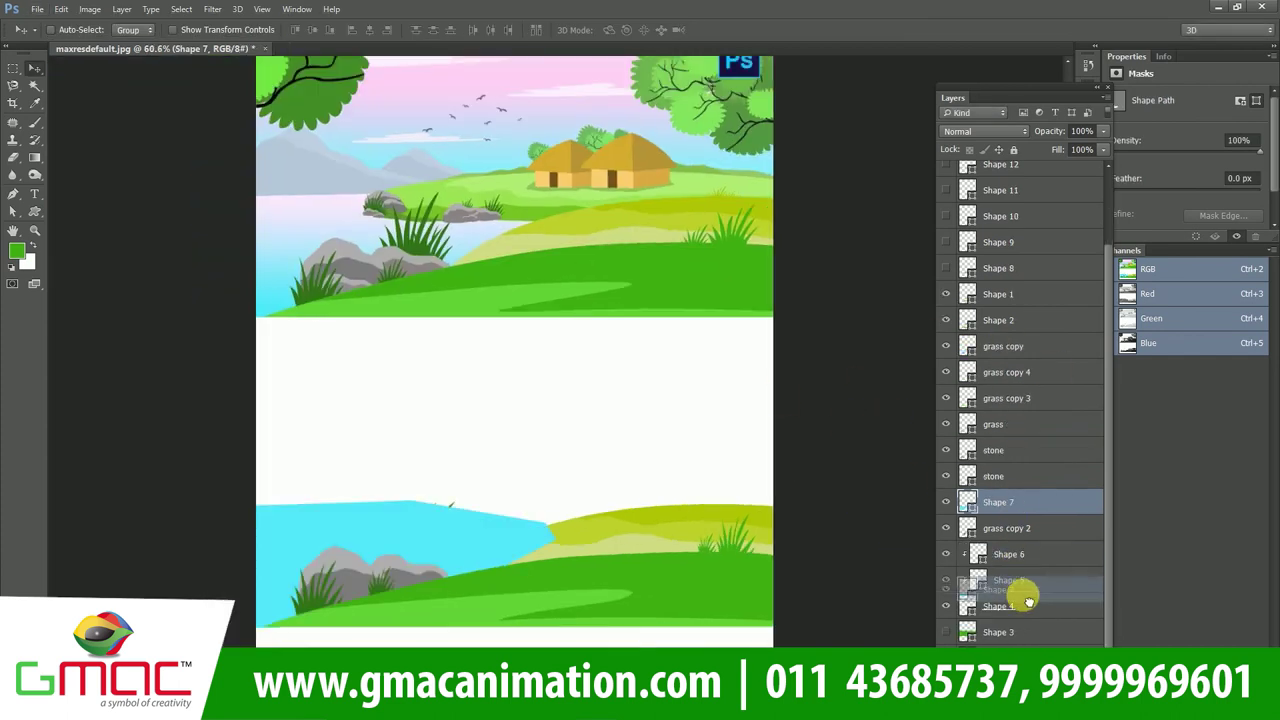
pyautogui.moveTo(1016, 505)
pyautogui.mouseDown()
pyautogui.moveTo(1030, 540)
pyautogui.moveTo(1016, 498)
pyautogui.mouseUp()
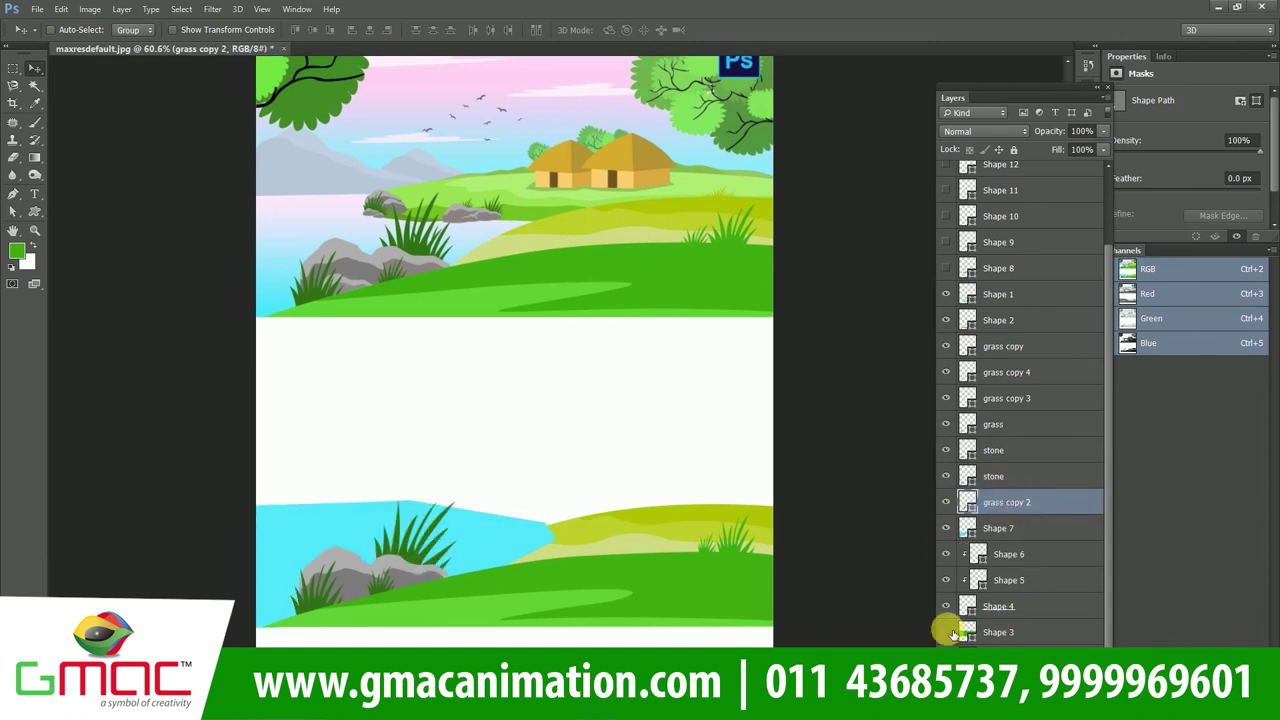
pyautogui.moveTo(1000, 505)
pyautogui.mouseDown()
pyautogui.moveTo(1008, 636)
pyautogui.moveTo(1003, 531)
pyautogui.mouseUp()
pyautogui.moveTo(1015, 645); pyautogui.dragTo(1010, 638)
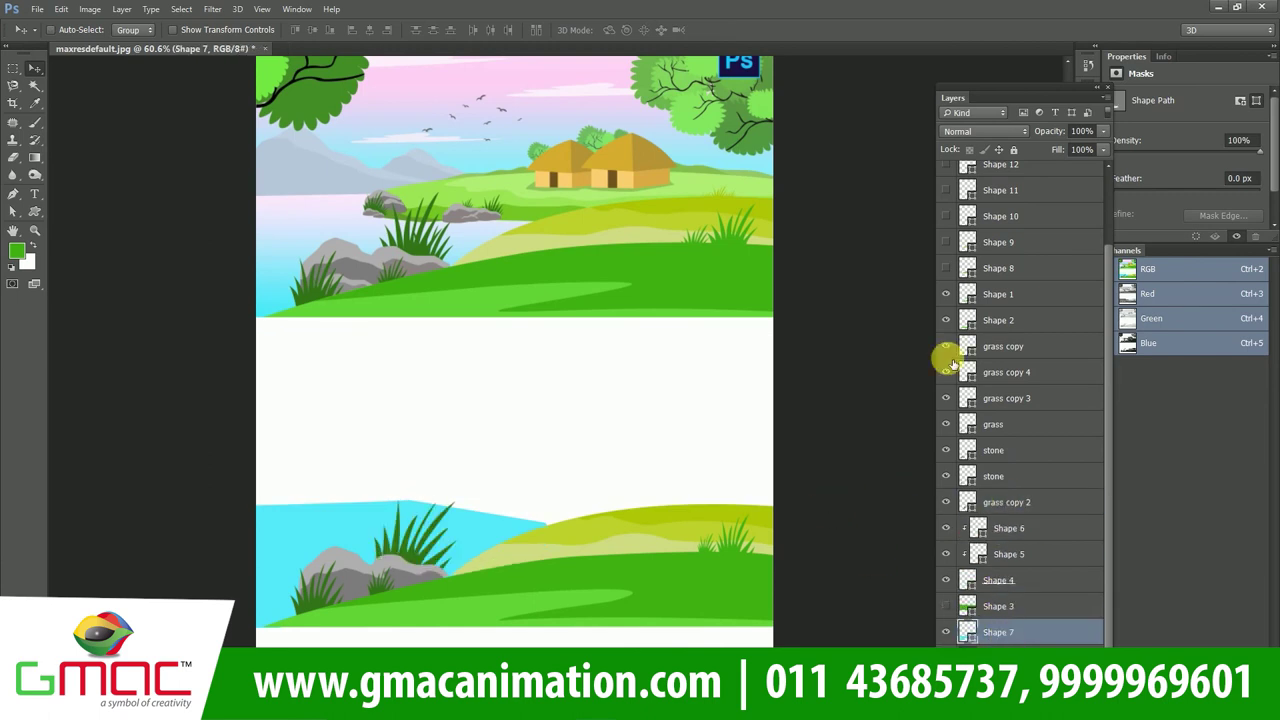
# Hide Shape 3 and turn on the visibility of Shapes 8–16
pyautogui.scroll(-1, 421, 378)
pyautogui.click(945, 607)
pyautogui.scroll(-1, 635, 456)
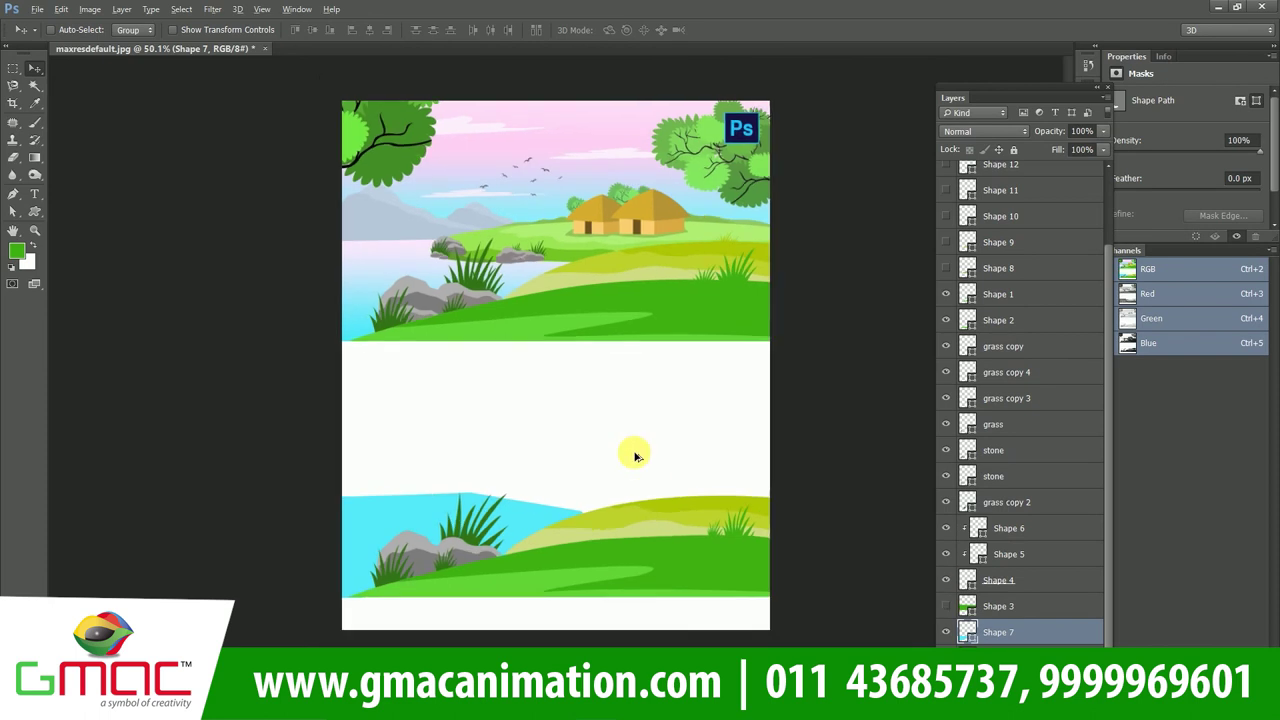
pyautogui.moveTo(955, 268); pyautogui.dragTo(950, 193)
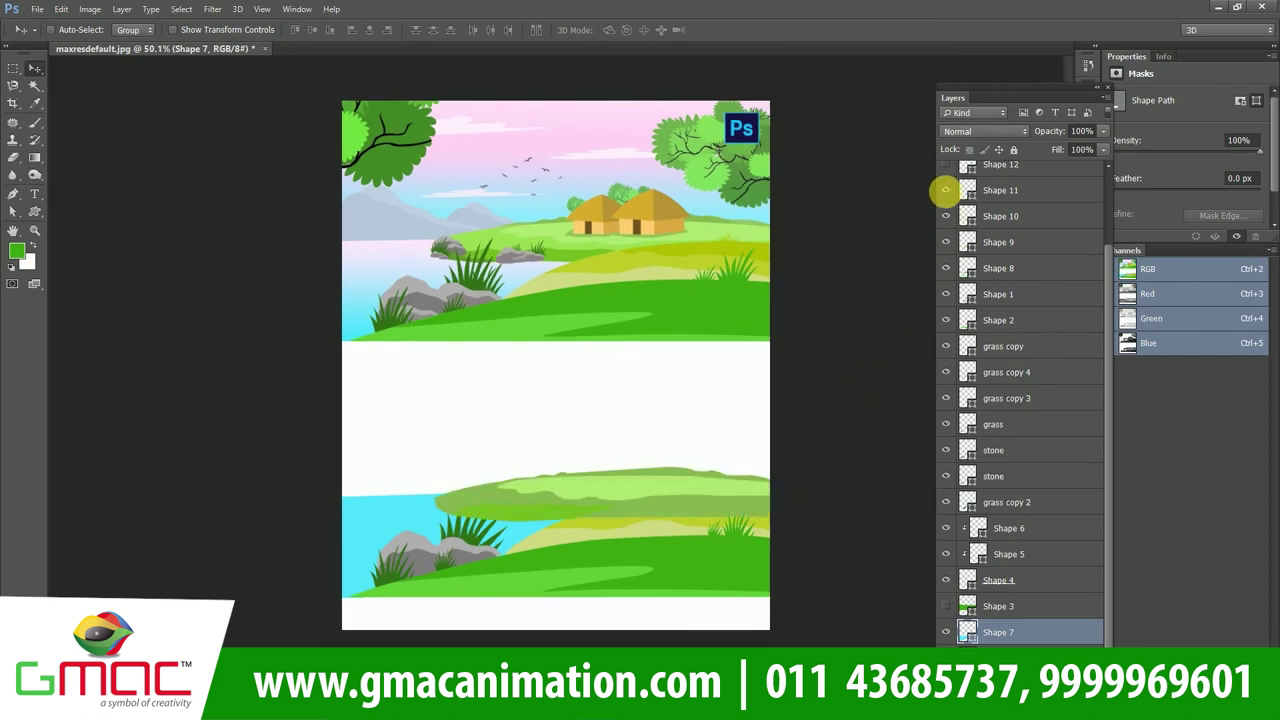
pyautogui.scroll(2, 950, 185)
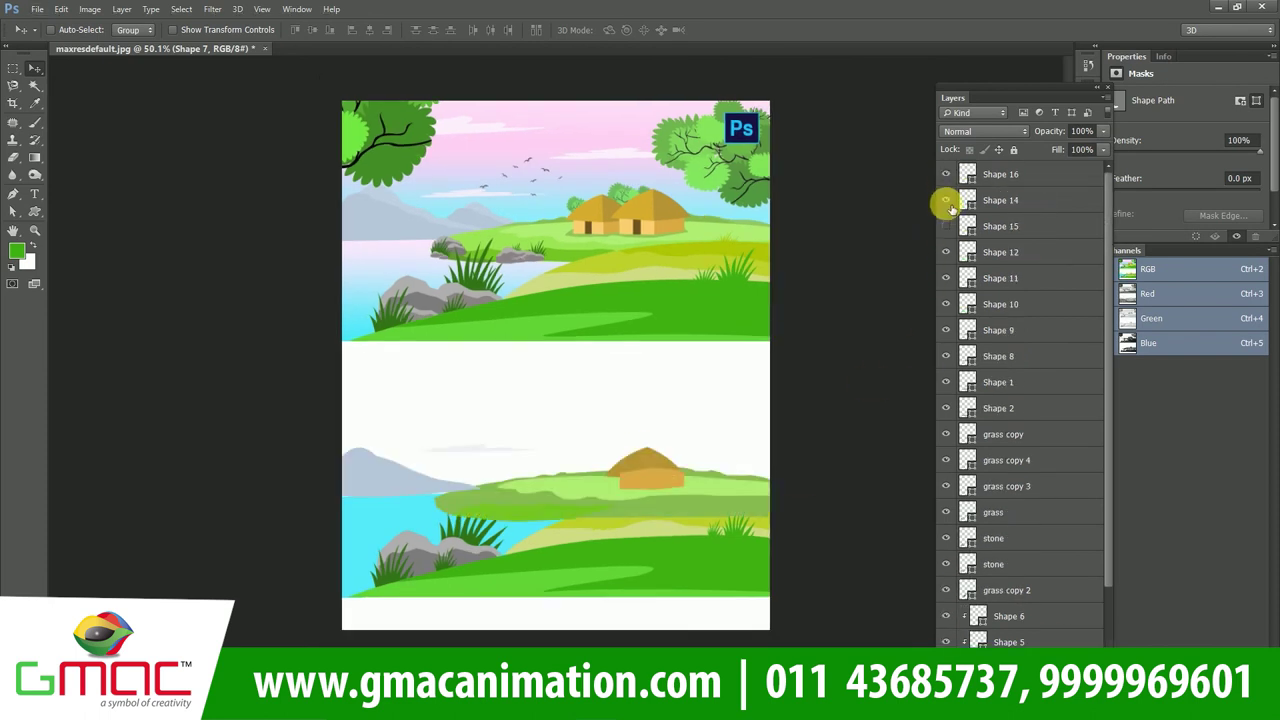
pyautogui.scroll(3, 650, 460)
# Reposition the hut on the island, put Shape 11 above Shape 12, and select Shape 3
pyautogui.moveTo(666, 447); pyautogui.dragTo(684, 453)
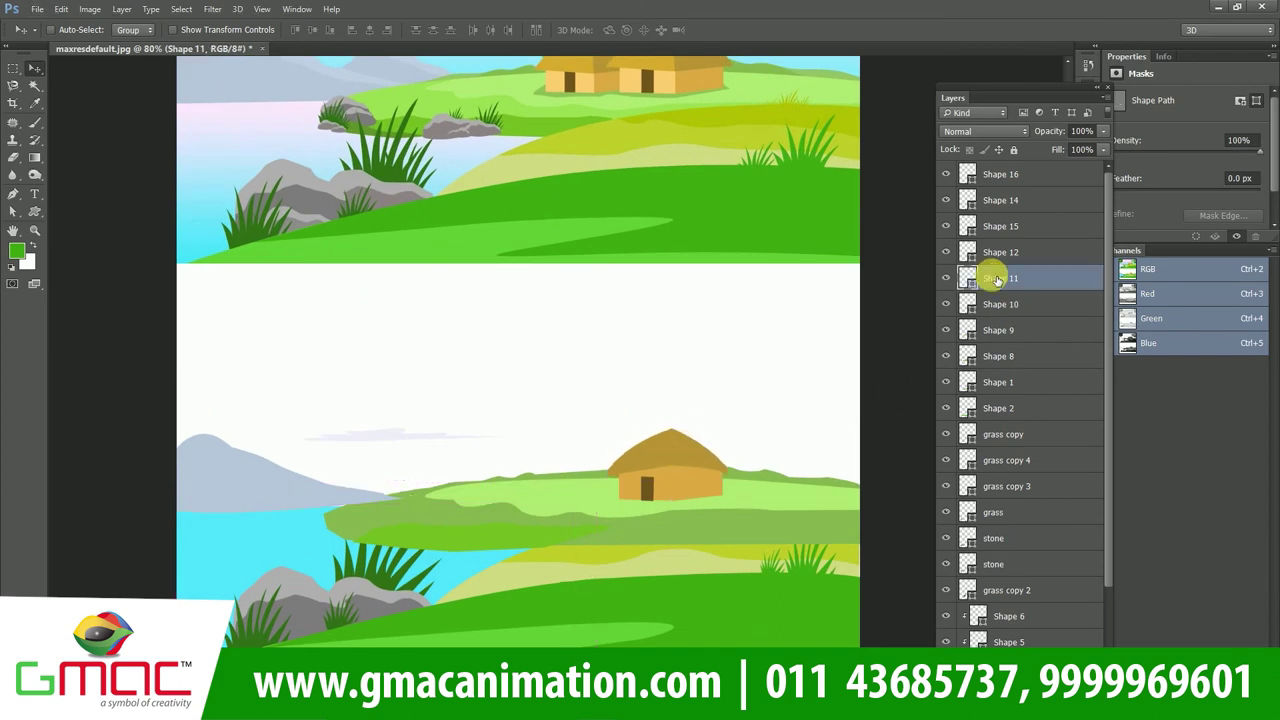
pyautogui.moveTo(997, 280); pyautogui.dragTo(997, 262)
pyautogui.scroll(-2, 640, 457)
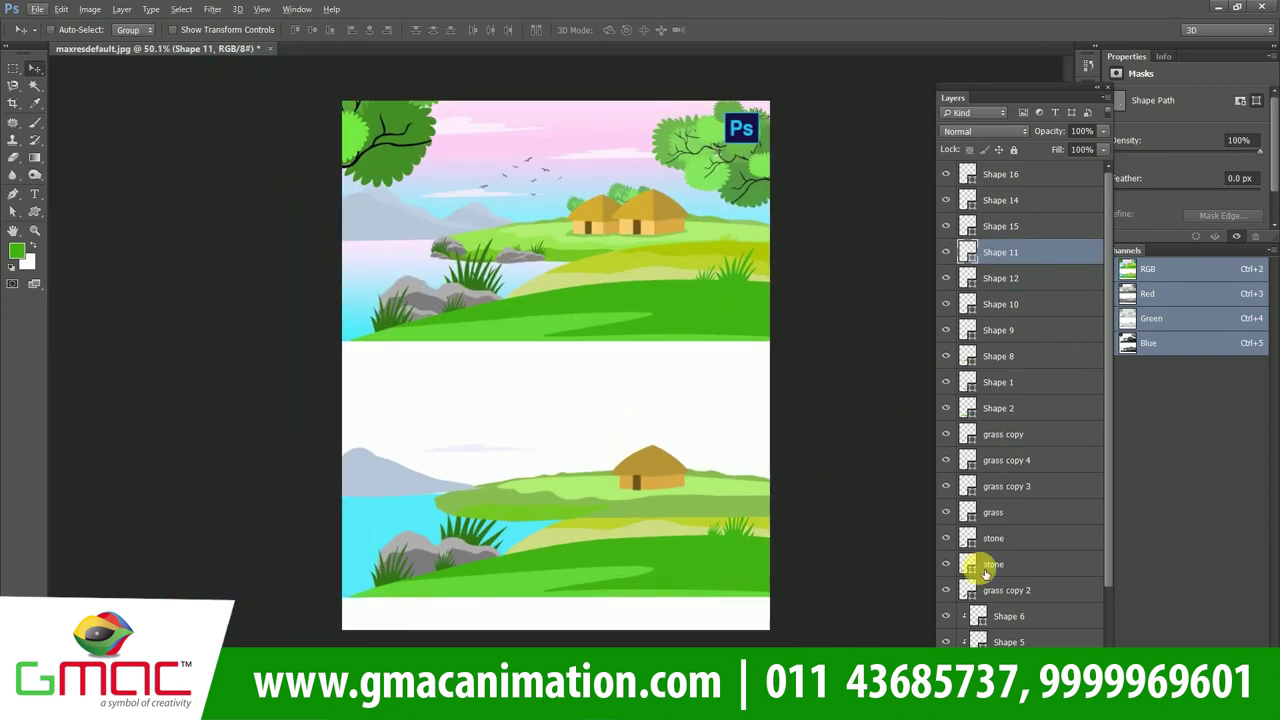
pyautogui.scroll(-3, 985, 573)
pyautogui.keyDown('ctrl'); pyautogui.click(997, 632); pyautogui.keyUp('ctrl')
# Move Shape 3 below Shape 7 and fill its rectangle with light blue sampled from the sky
pyautogui.moveTo(972, 634); pyautogui.dragTo(1003, 638)
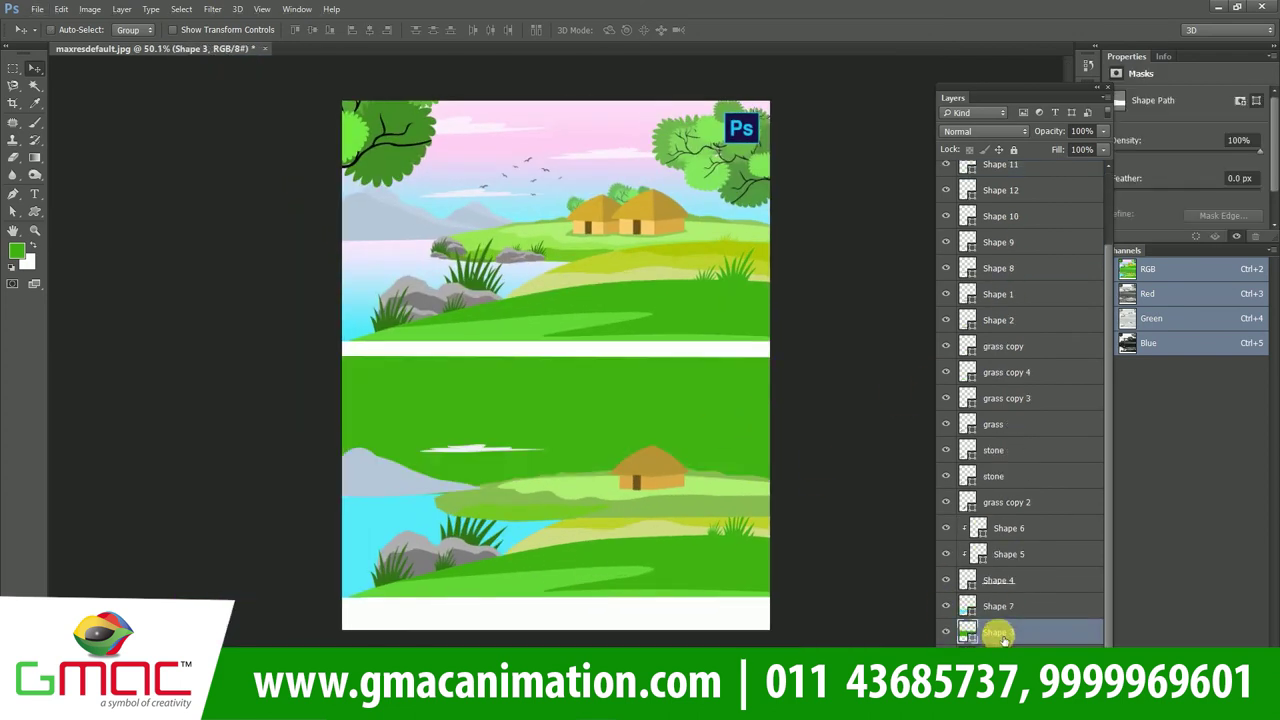
pyautogui.rightClick(1012, 634)
pyautogui.click(935, 372)
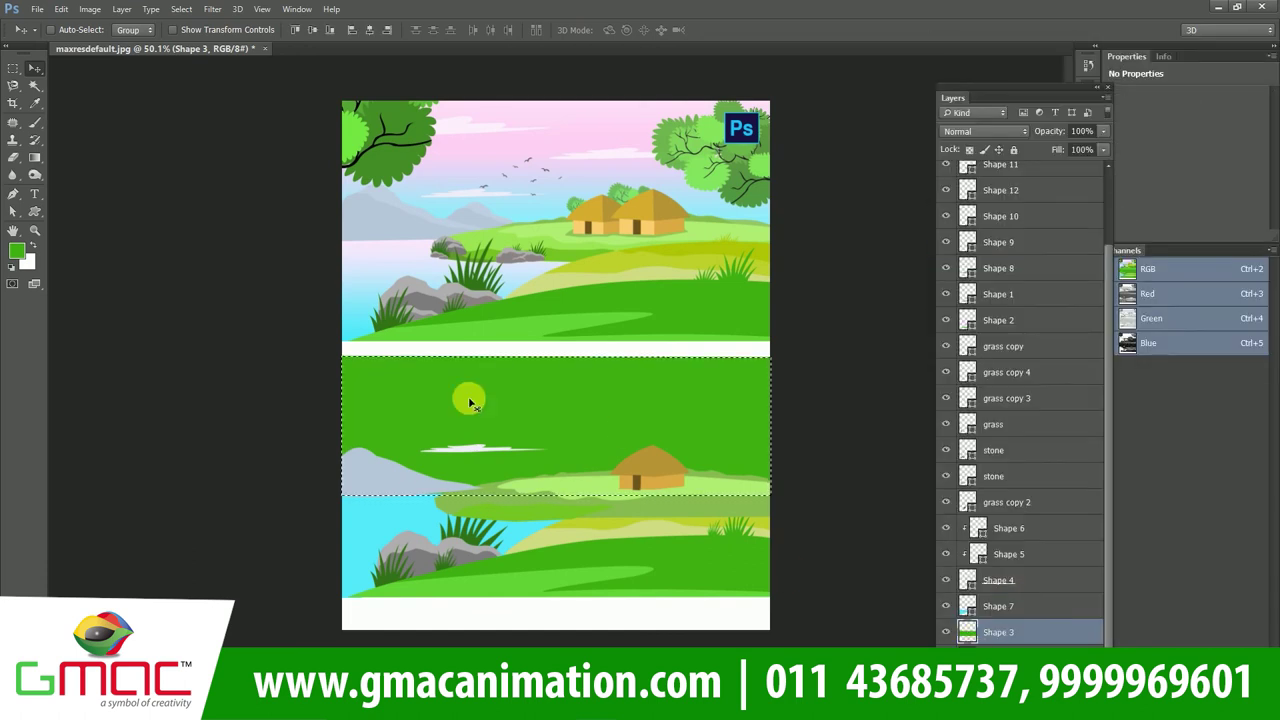
pyautogui.press('i')
pyautogui.click(512, 216)
pyautogui.hotkey('alt', 'BackSpace')
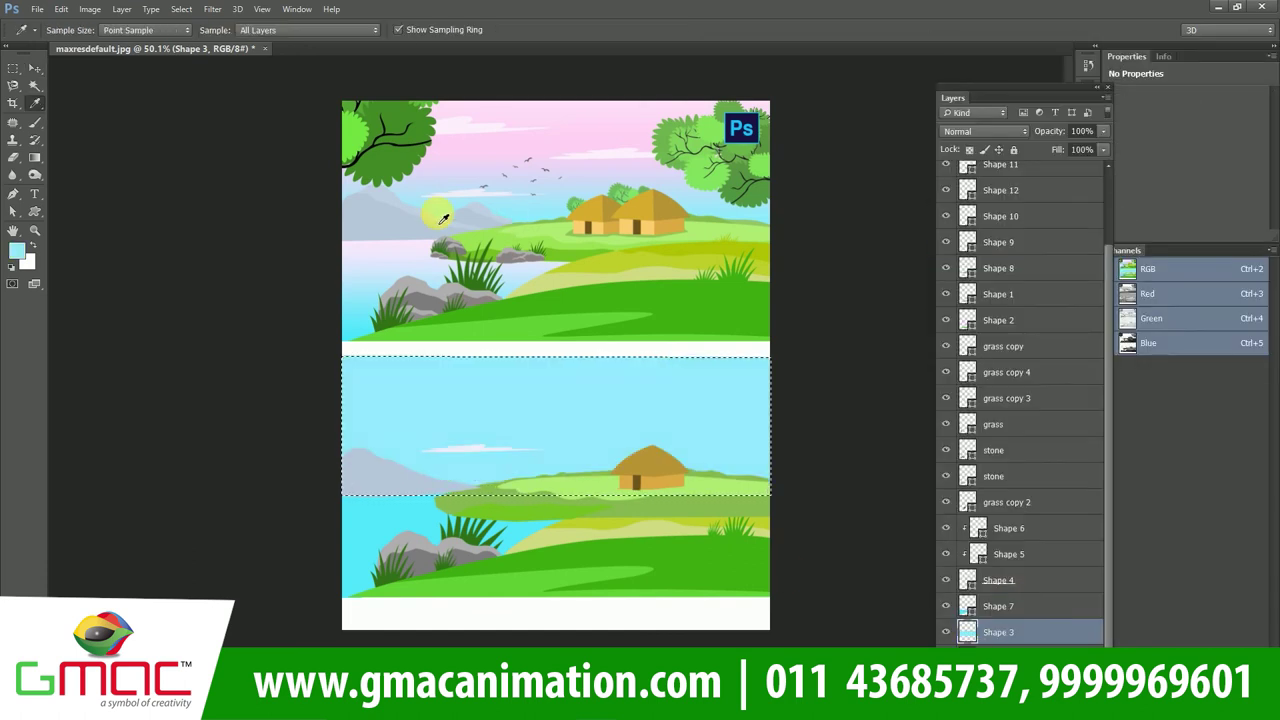
# Paint a soft pink tint across the top of the sky with a 300 soft round brush
pyautogui.press('b')
pyautogui.click(57, 30)
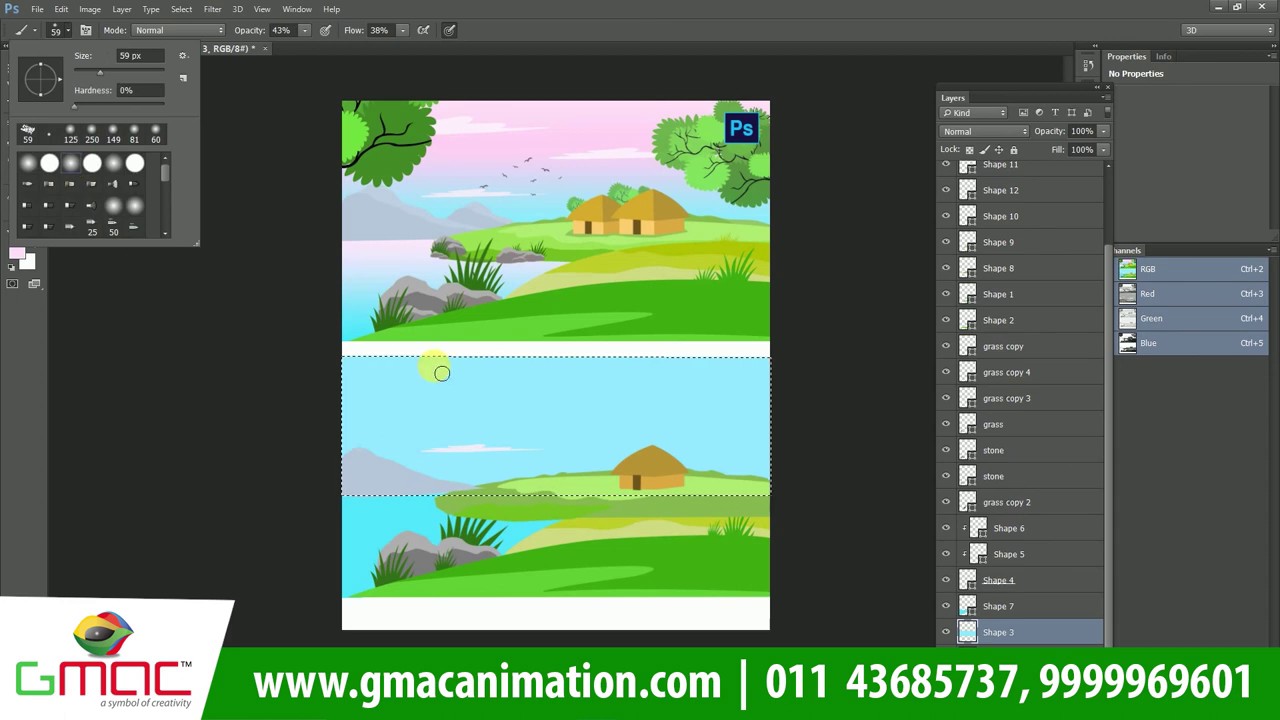
pyautogui.click(349, 371)
pyautogui.press(']')
pyautogui.press(']')
pyautogui.press(']')
pyautogui.moveTo(630, 397); pyautogui.dragTo(823, 389)
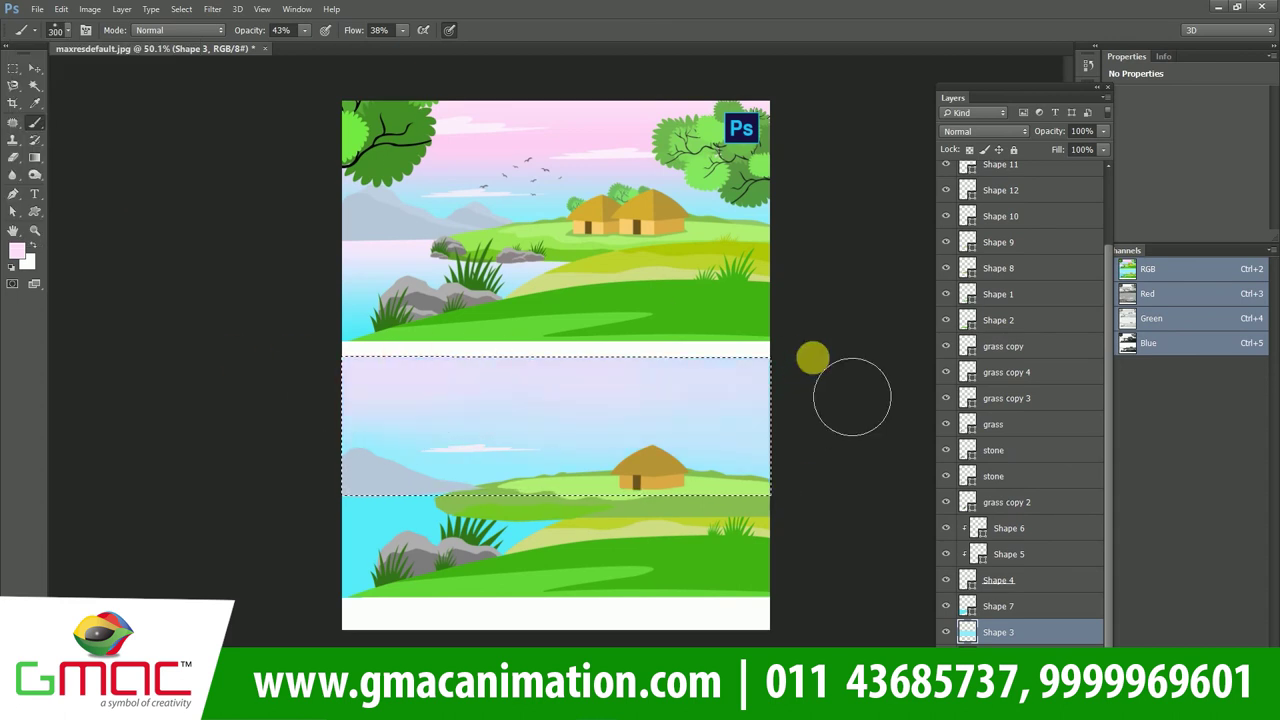
pyautogui.moveTo(447, 420); pyautogui.dragTo(471, 375)
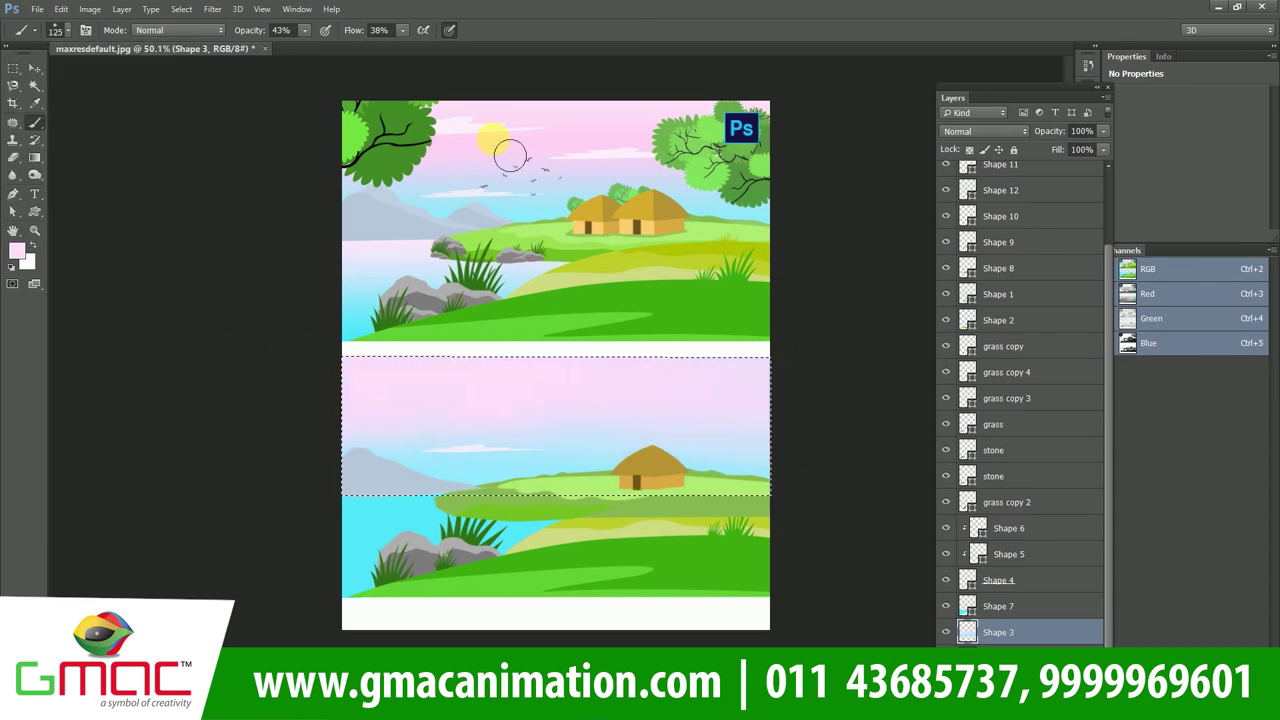
# Brush a deeper pink across the lower sky at 40% opacity and 42% flow
pyautogui.moveTo(304, 30); pyautogui.dragTo(323, 44)
pyautogui.moveTo(403, 30); pyautogui.dragTo(422, 46)
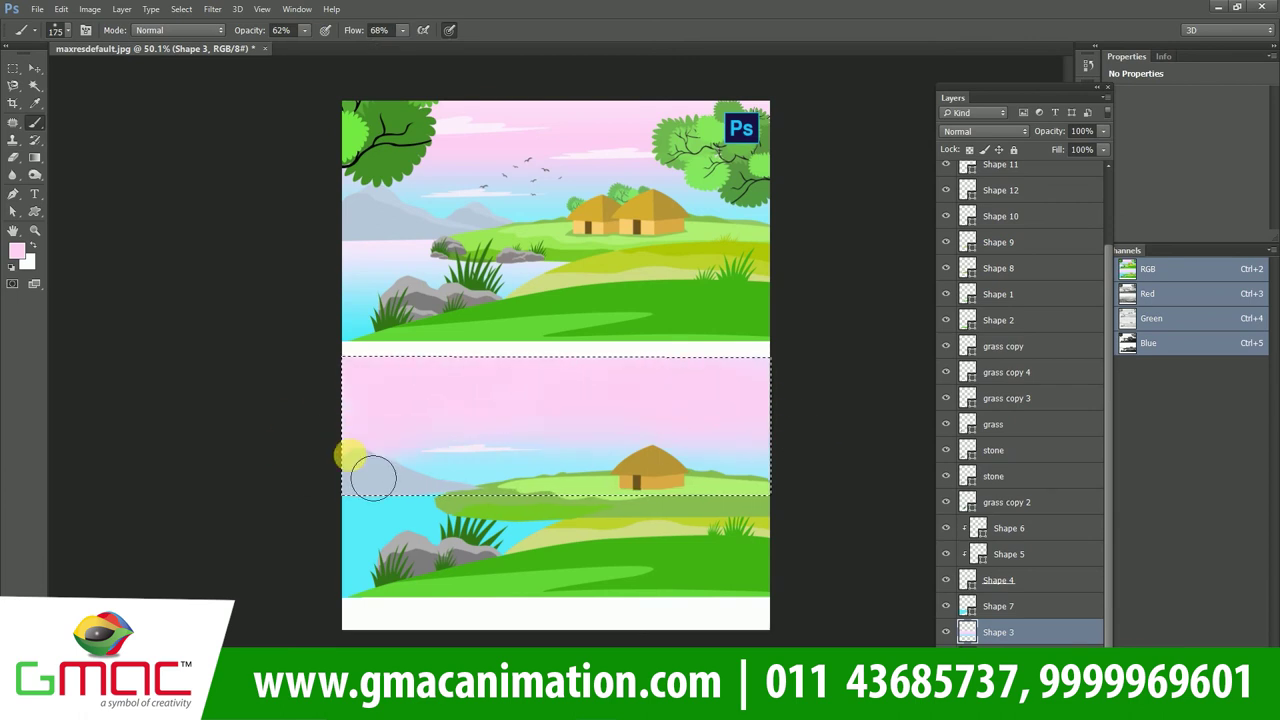
pyautogui.click(16, 250)
pyautogui.click(591, 354)
pyautogui.moveTo(304, 30); pyautogui.dragTo(296, 44)
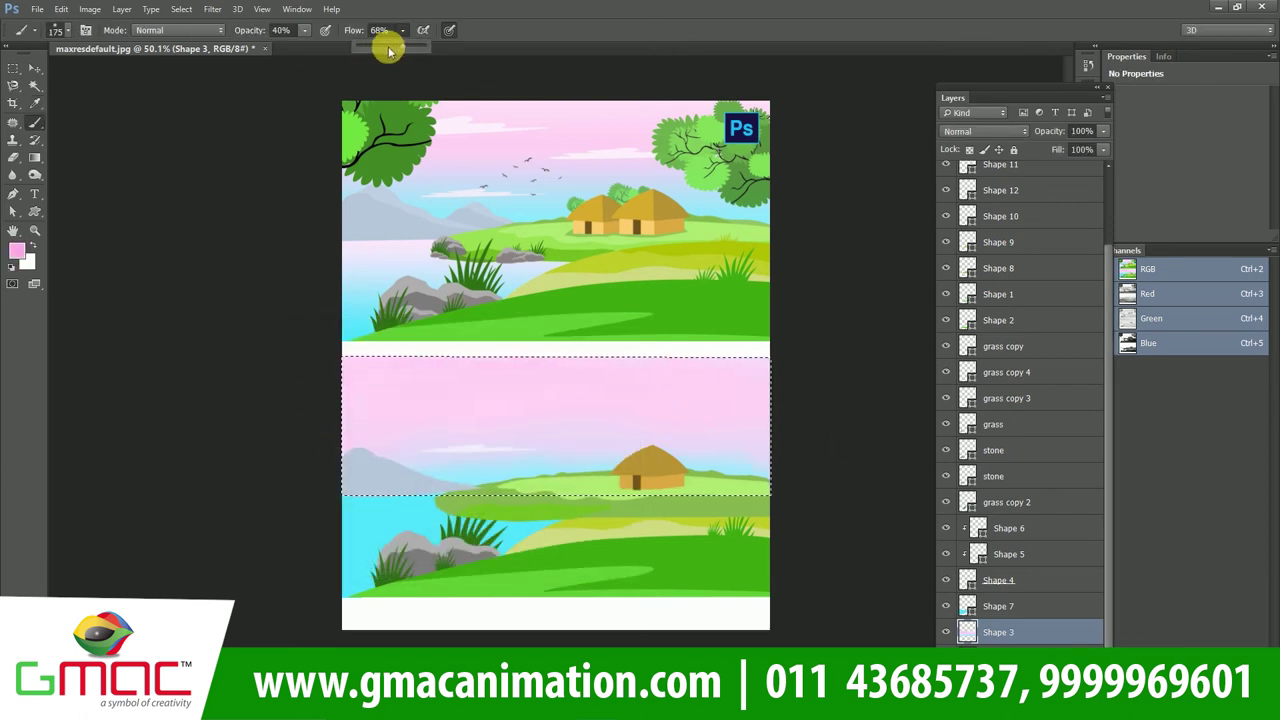
pyautogui.moveTo(403, 30); pyautogui.dragTo(394, 46)
pyautogui.moveTo(700, 400); pyautogui.dragTo(232, 470)
# Blend the pink toward the light blue horizon and reposition the small cloud
pyautogui.keyDown('alt'); pyautogui.click(505, 483); pyautogui.keyUp('alt')
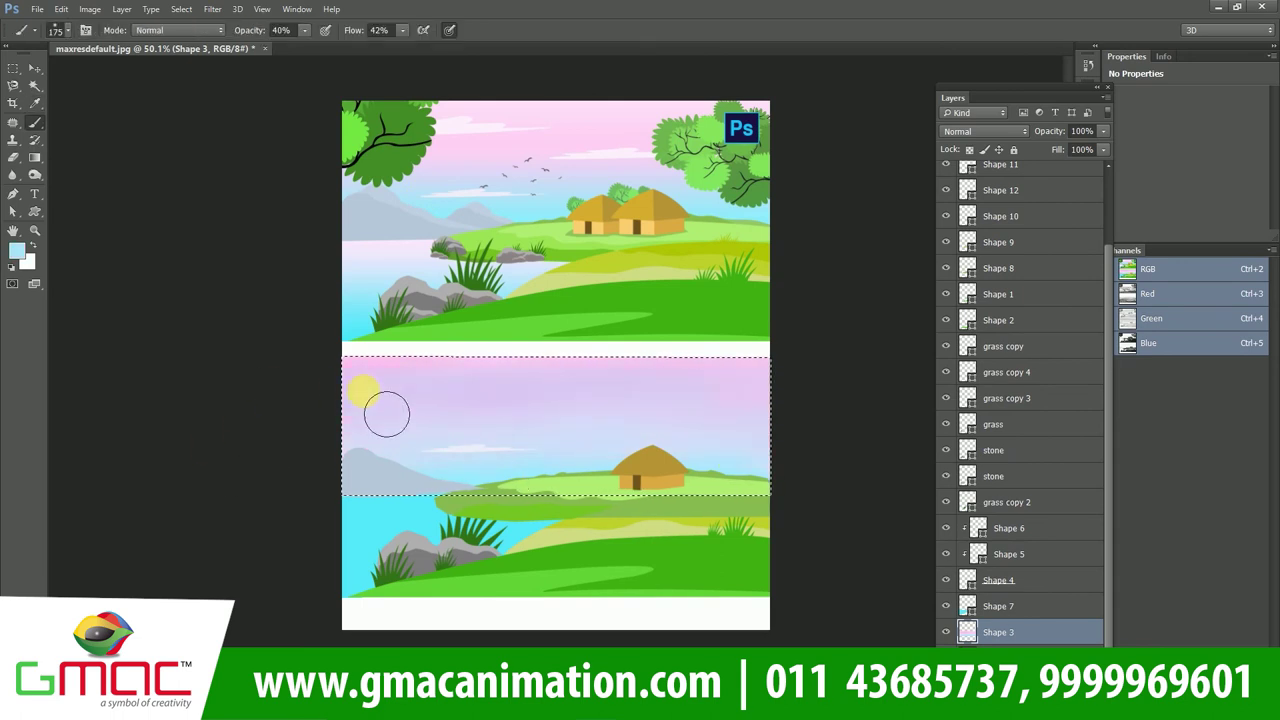
pyautogui.keyDown('alt'); pyautogui.click(542, 410); pyautogui.keyUp('alt')
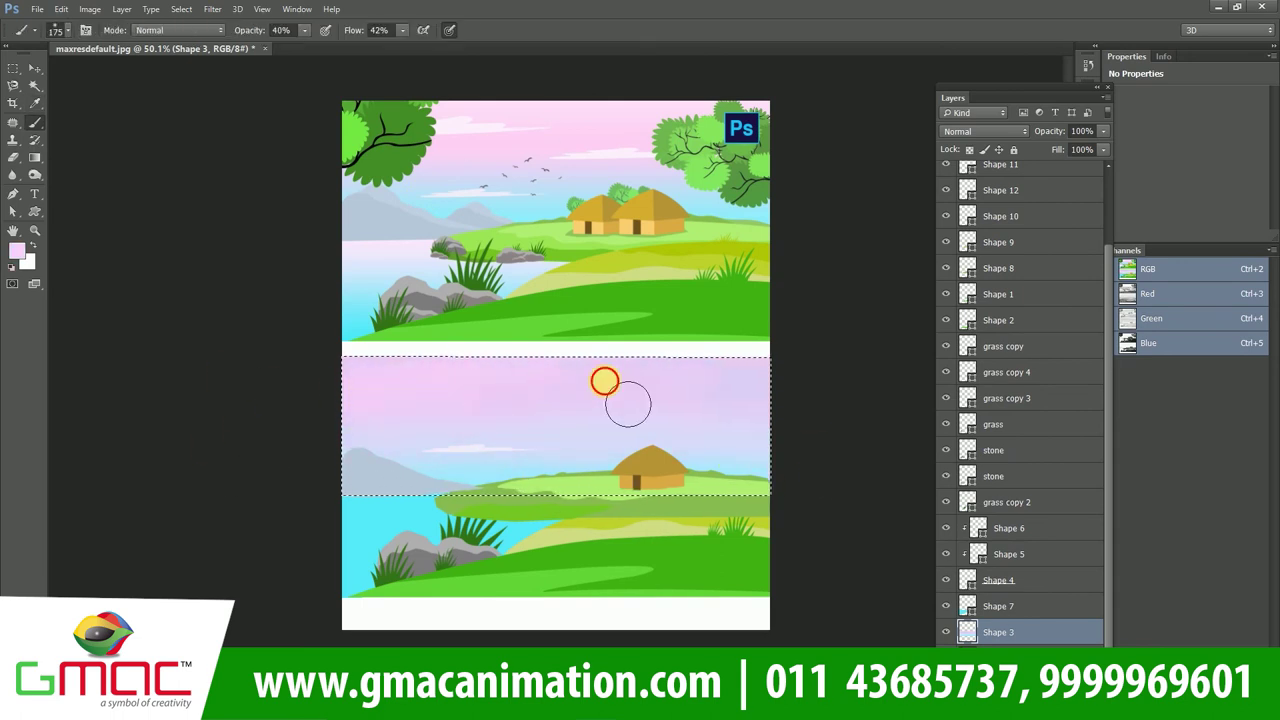
pyautogui.moveTo(600, 410); pyautogui.dragTo(590, 345)
pyautogui.keyDown('alt'); pyautogui.click(720, 470); pyautogui.keyUp('alt')
pyautogui.press('v')
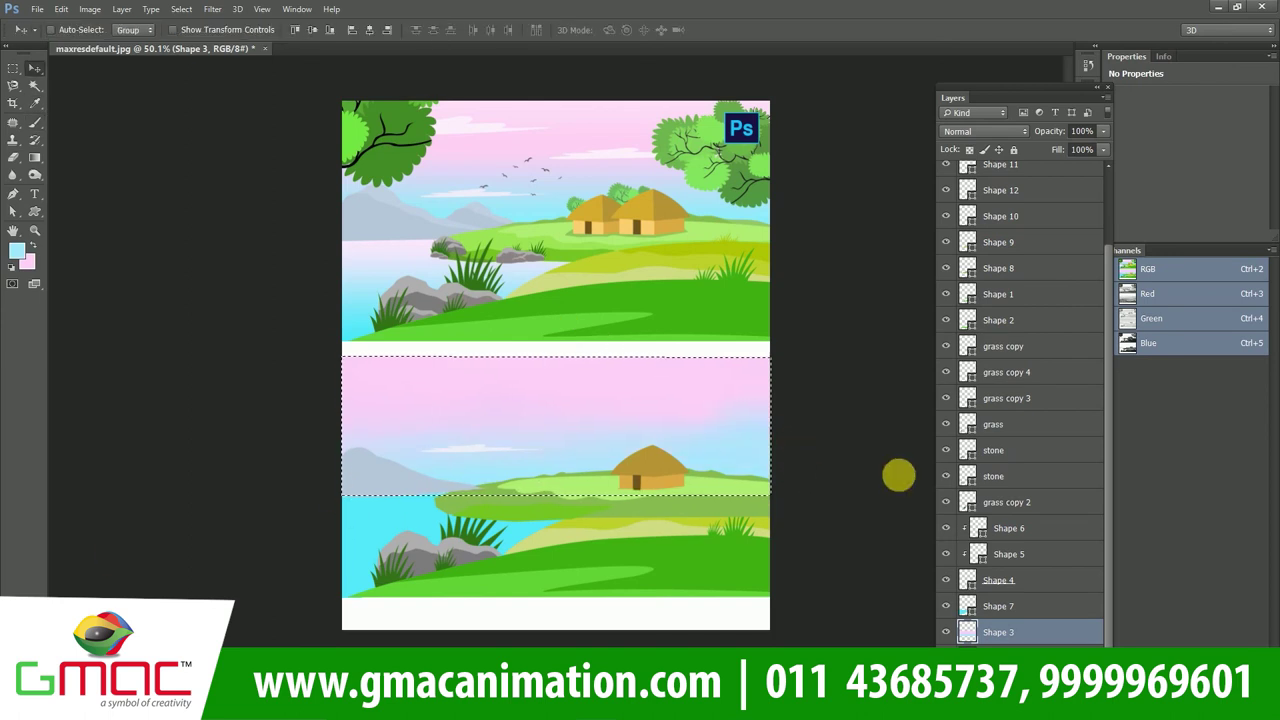
pyautogui.moveTo(458, 448); pyautogui.dragTo(482, 432)
pyautogui.rightClick(1008, 292)
# Add two white cloud copies, one enlarged higher in the sky and one squashed near the hut
pyautogui.click(968, 176)
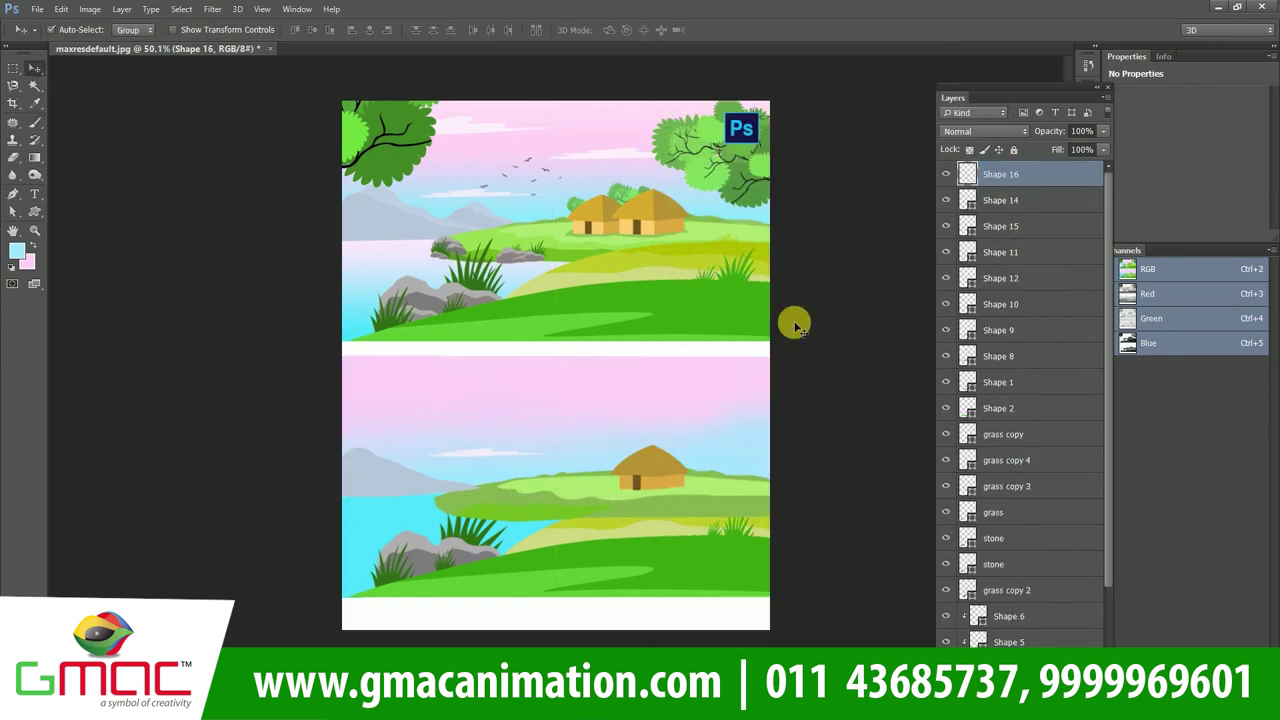
pyautogui.click(16, 251)
pyautogui.click(597, 355)
pyautogui.moveTo(487, 452)
pyautogui.keyDown('alt'); pyautogui.mouseDown()
pyautogui.moveTo(465, 399)
pyautogui.moveTo(423, 400)
pyautogui.mouseUp(); pyautogui.keyUp('alt')
pyautogui.hotkey('ctrl', 't')
pyautogui.moveTo(520, 378); pyautogui.dragTo(537, 366)
pyautogui.moveTo(455, 400)
pyautogui.mouseDown()
pyautogui.moveTo(440, 392)
pyautogui.moveTo(650, 457)
pyautogui.moveTo(644, 420)
pyautogui.mouseUp()
pyautogui.press('Return')
pyautogui.hotkey('ctrl', 't')
pyautogui.press('Return')
# Load the Shape 7 water as a selection, brush pink over its left side, then deselect
pyautogui.keyDown('ctrl'); pyautogui.click(653, 480); pyautogui.keyUp('ctrl')
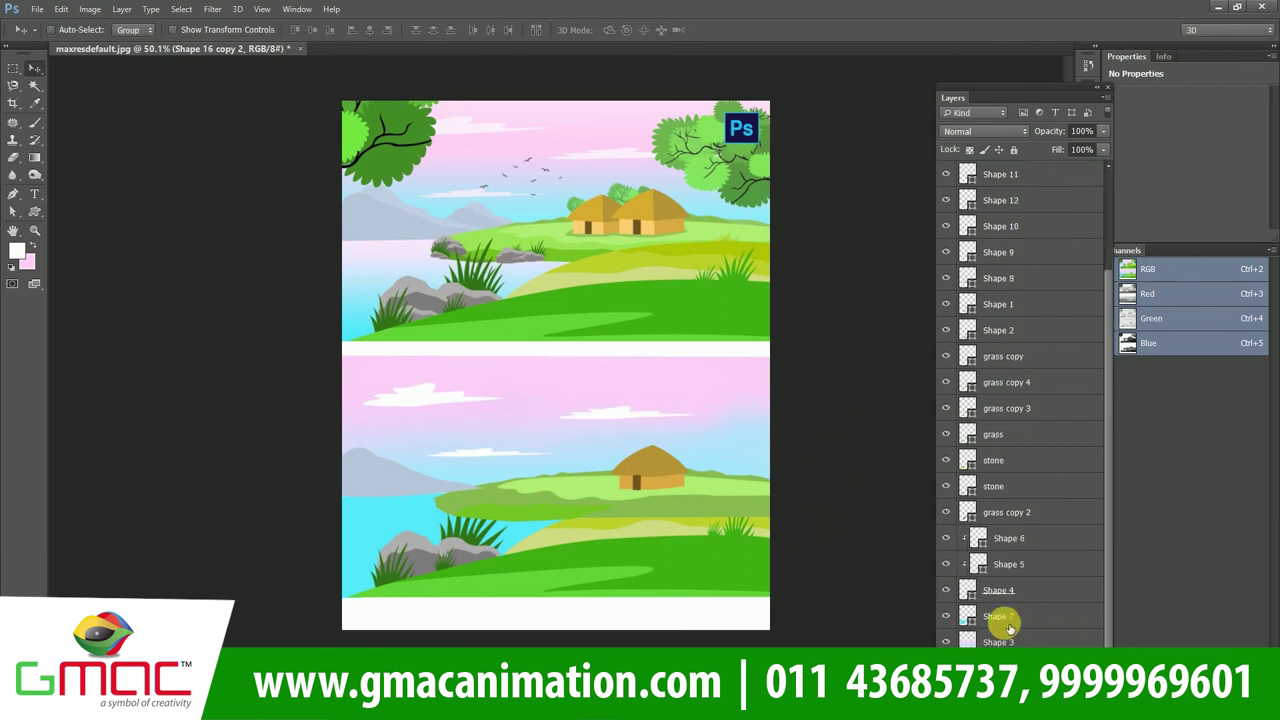
pyautogui.rightClick(1000, 616)
pyautogui.keyDown('ctrl'); pyautogui.click(967, 616); pyautogui.keyUp('ctrl')
pyautogui.press('b')
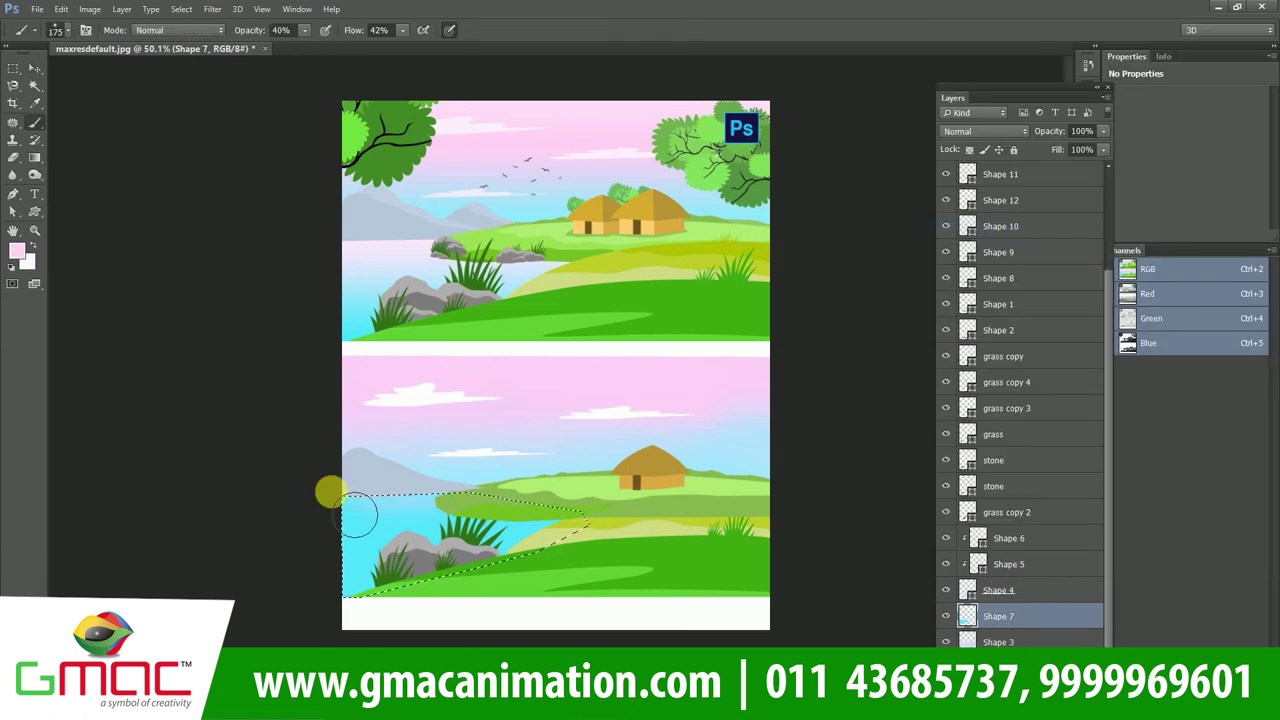
pyautogui.moveTo(477, 503); pyautogui.dragTo(562, 548)
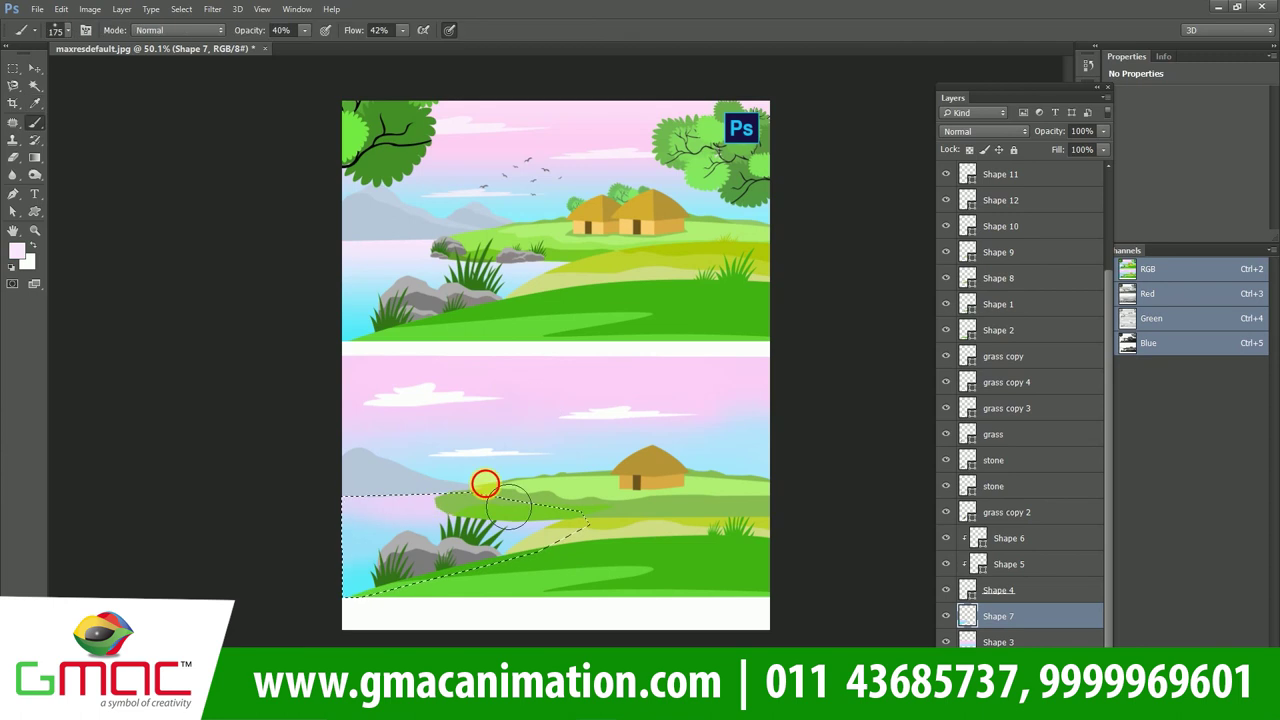
pyautogui.hotkey('ctrl', 'd')
pyautogui.press('v')
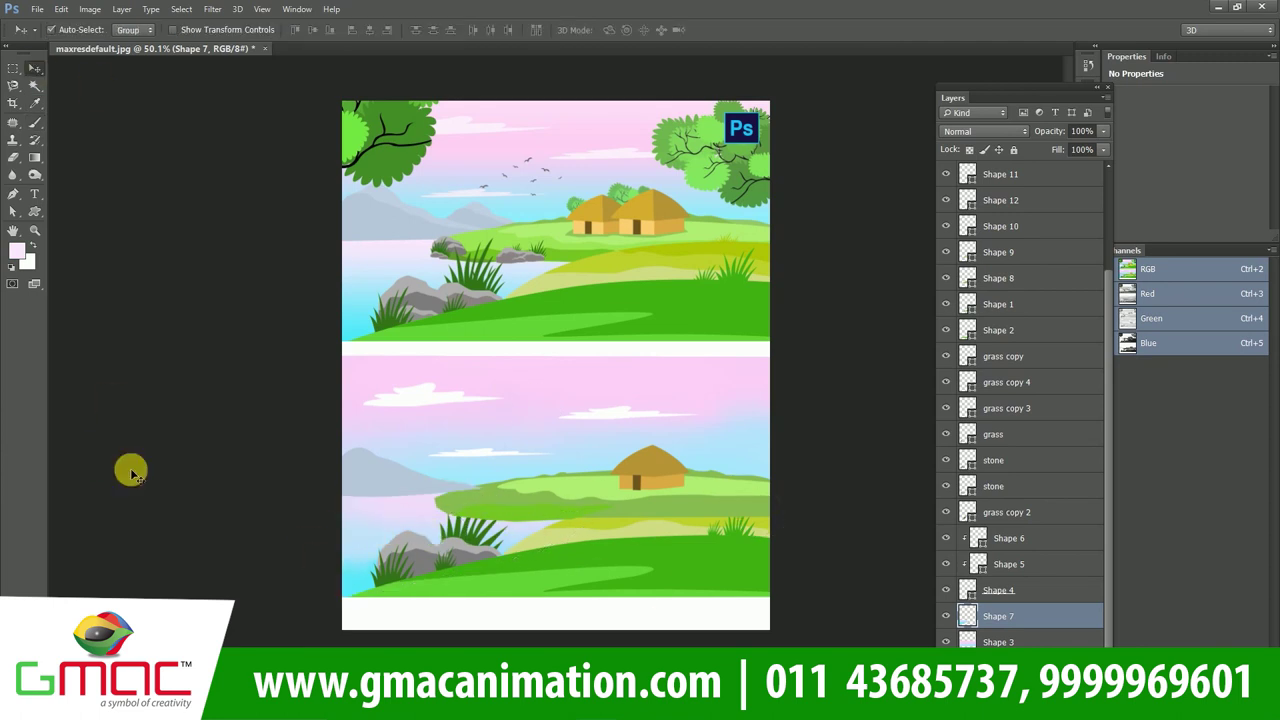
pyautogui.scroll(1, 668, 521)
# Select the stone shape layers (Shape 8–12), briefly hiding and reshowing the lower hut's roof
pyautogui.scroll(5, 950, 370)
pyautogui.click(951, 330)
pyautogui.click(946, 304)
pyautogui.click(946, 306)
pyautogui.click(946, 304)
pyautogui.click(946, 408)
pyautogui.click(946, 408)
pyautogui.click(988, 408)
pyautogui.keyDown('shift'); pyautogui.click(1000, 332); pyautogui.keyUp('shift')
pyautogui.click(1000, 332)
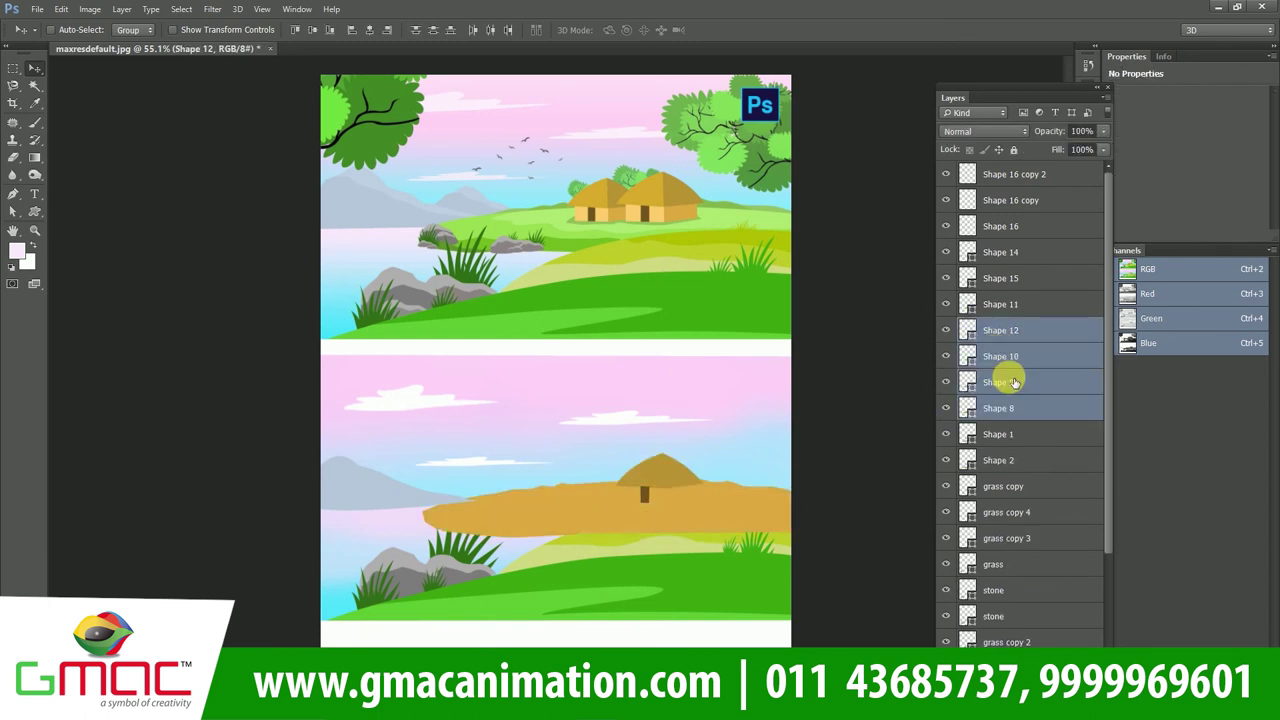
# Group the grass and stone layers into Group 1 and move it below Shape 16 copy 2
pyautogui.click(1000, 486)
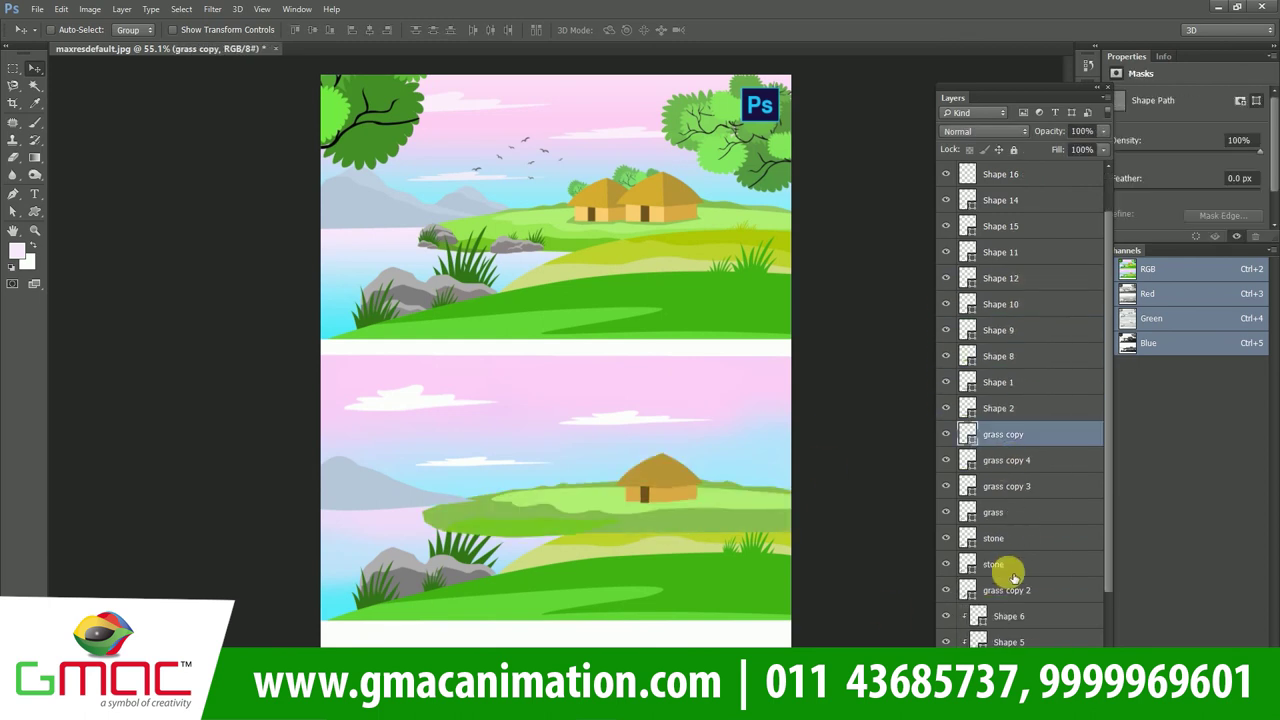
pyautogui.keyDown('shift'); pyautogui.click(990, 586); pyautogui.keyUp('shift')
pyautogui.hotkey('ctrl', 'e')
pyautogui.hotkey('ctrl', 'z')
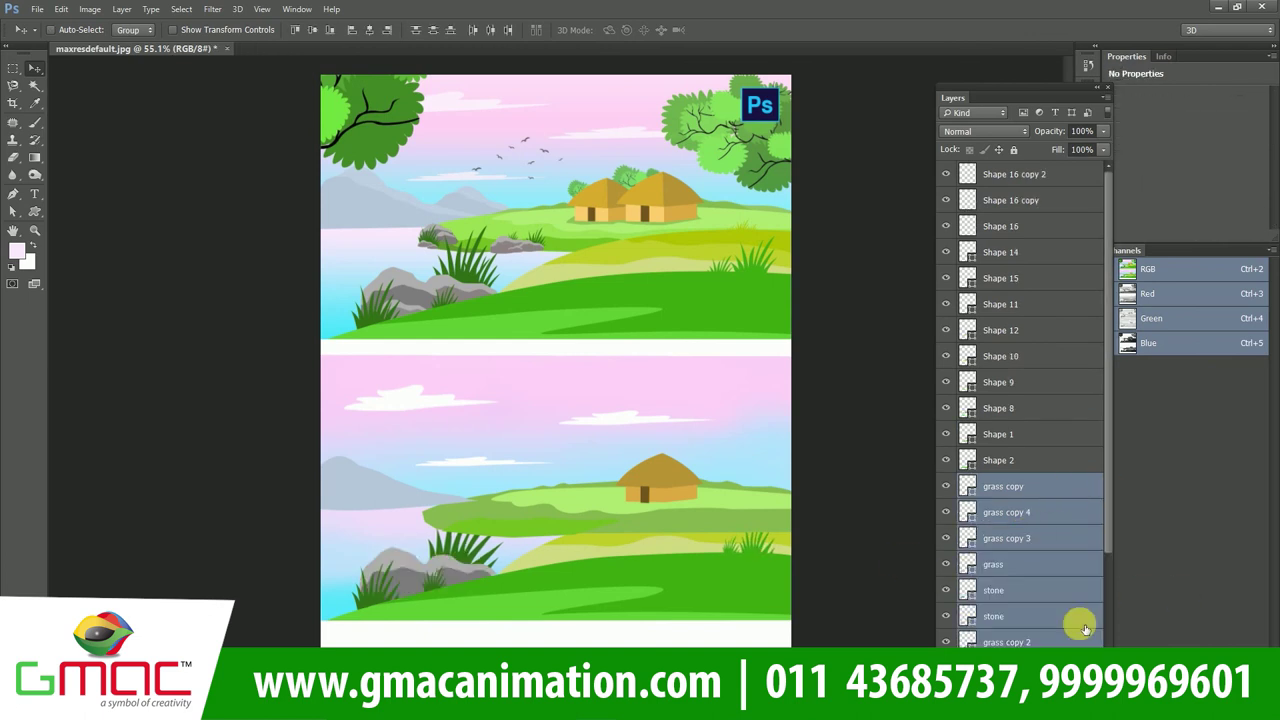
pyautogui.hotkey('ctrl', 'g')
pyautogui.moveTo(996, 473); pyautogui.dragTo(966, 187)
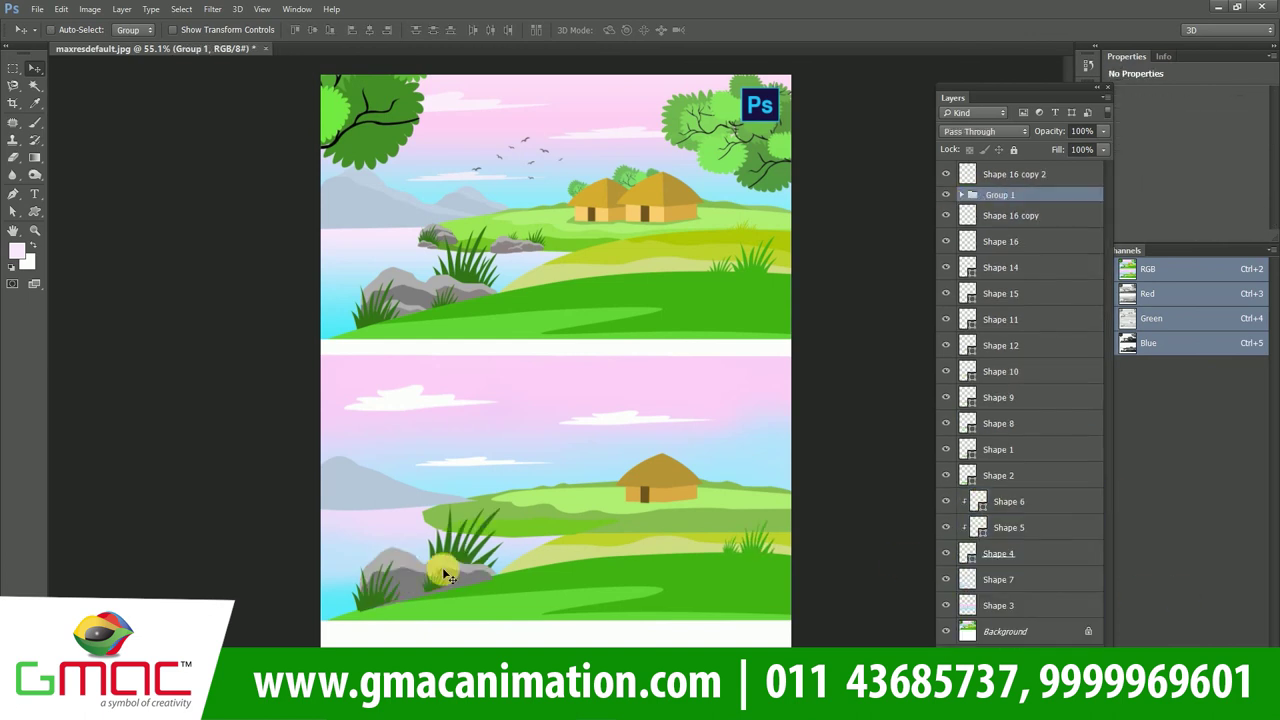
# Place a smaller copy of the grass-and-stone group beside the hut on the far shore
pyautogui.moveTo(447, 577); pyautogui.dragTo(571, 434)
pyautogui.hotkey('ctrl', 't')
pyautogui.moveTo(903, 371); pyautogui.dragTo(643, 488)
pyautogui.press('Return')
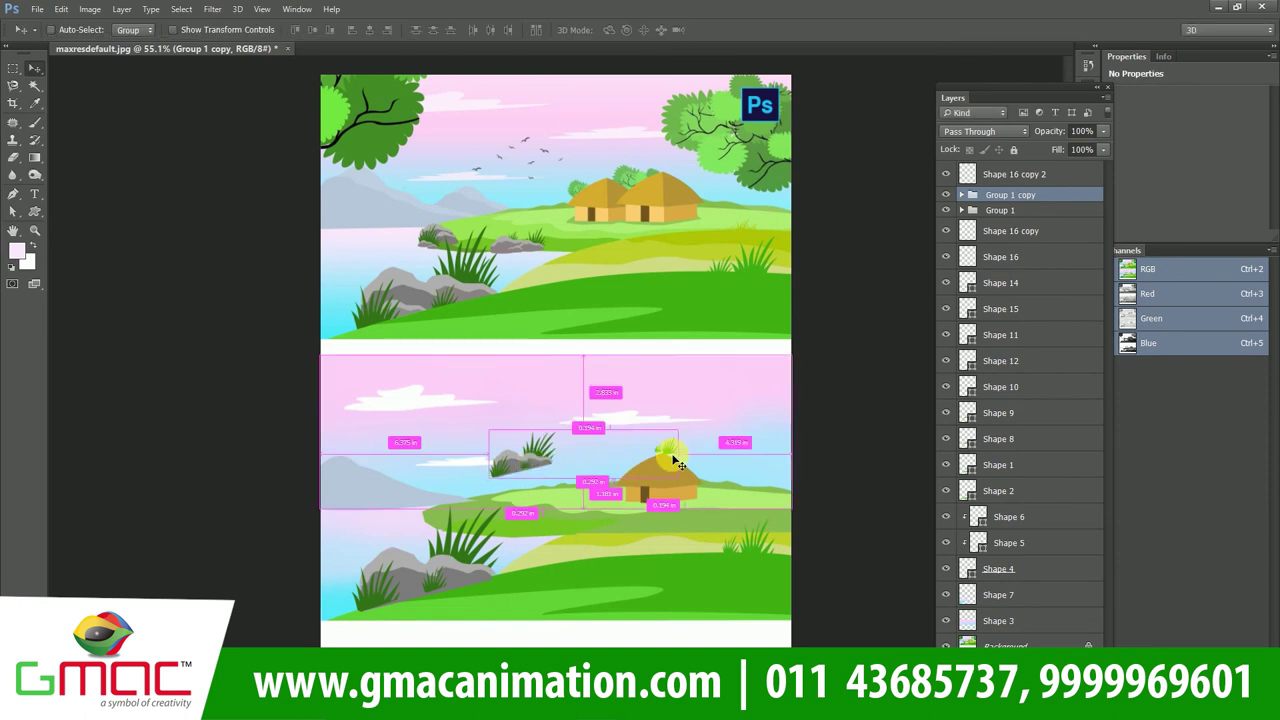
# Trim Group 1 copy by deleting its grass copy 4 and grass copy 3 layers
pyautogui.click(961, 194)
pyautogui.click(990, 294)
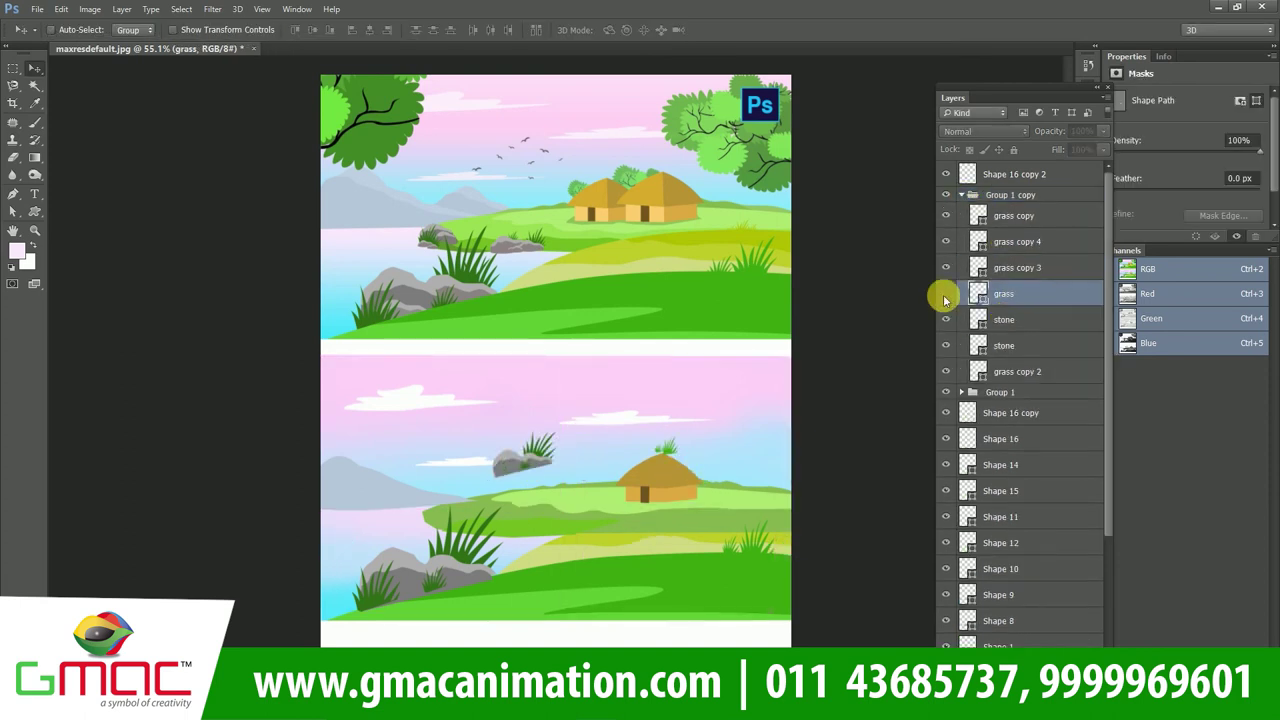
pyautogui.click(1005, 250)
pyautogui.press('Delete')
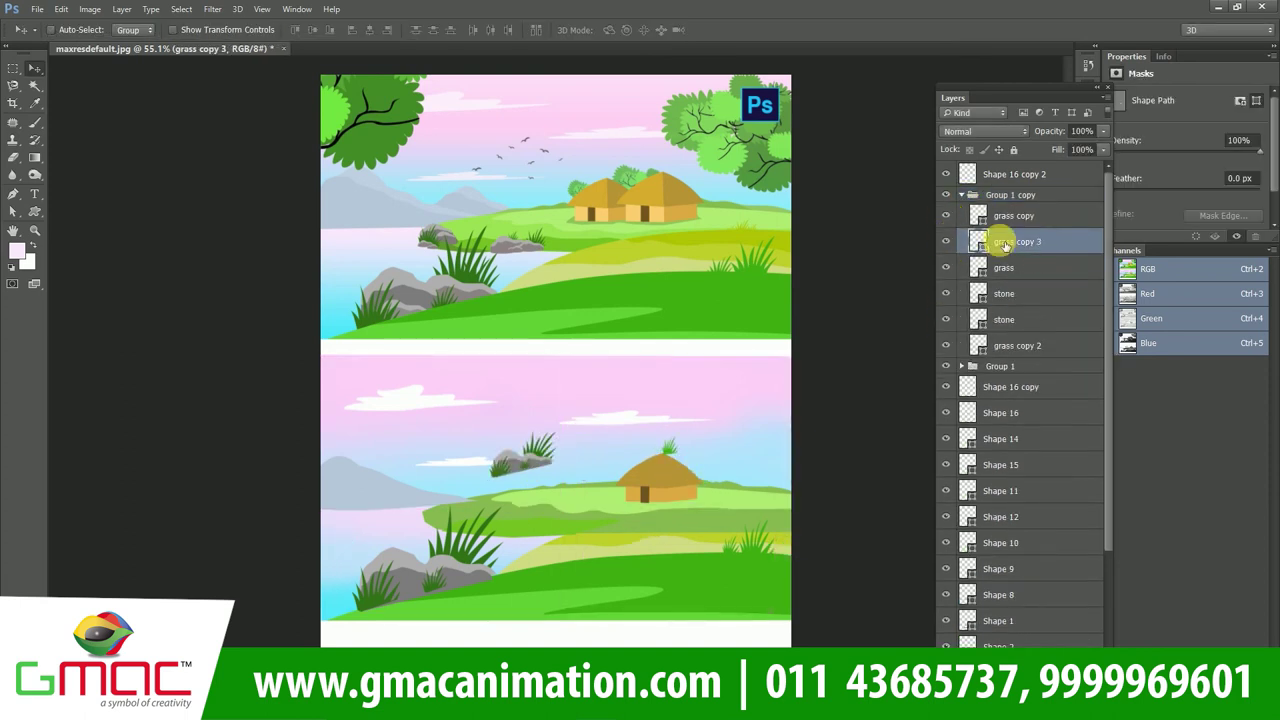
pyautogui.click(998, 348)
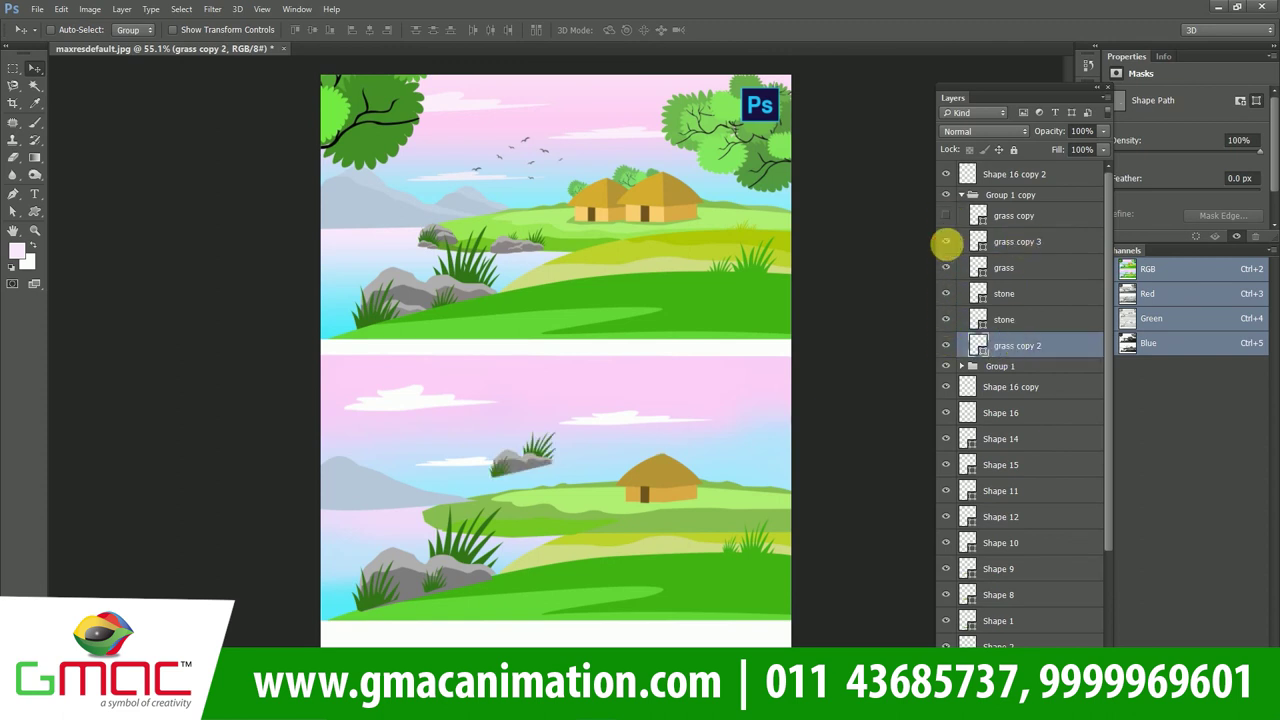
pyautogui.click(971, 243)
pyautogui.press('Delete')
pyautogui.click(523, 470)
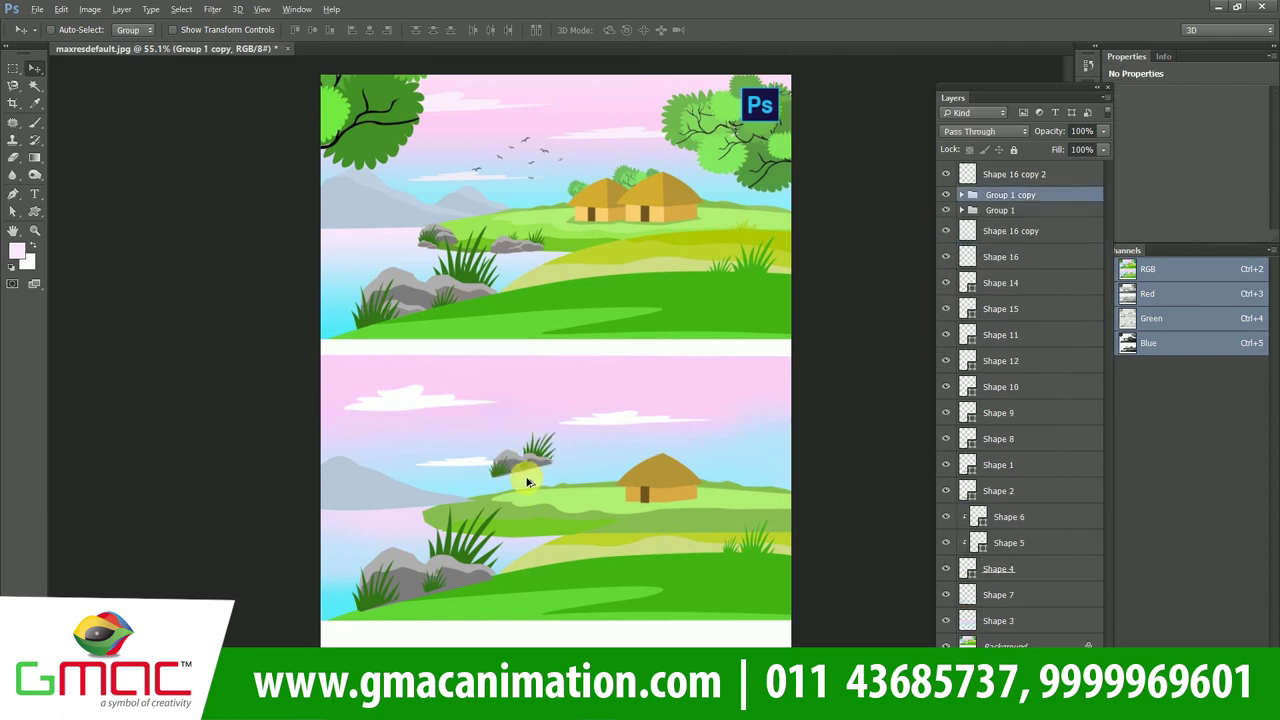
# Rotate the small grass group about 12 degrees along the shoreline
pyautogui.scroll(4, 523, 477)
pyautogui.hotkey('ctrl', 't')
pyautogui.moveTo(600, 449)
pyautogui.mouseDown()
pyautogui.moveTo(563, 473)
pyautogui.moveTo(566, 534)
pyautogui.moveTo(410, 540)
pyautogui.moveTo(371, 517)
pyautogui.mouseUp()
pyautogui.press('Return')
pyautogui.scroll(-3, 586, 531)
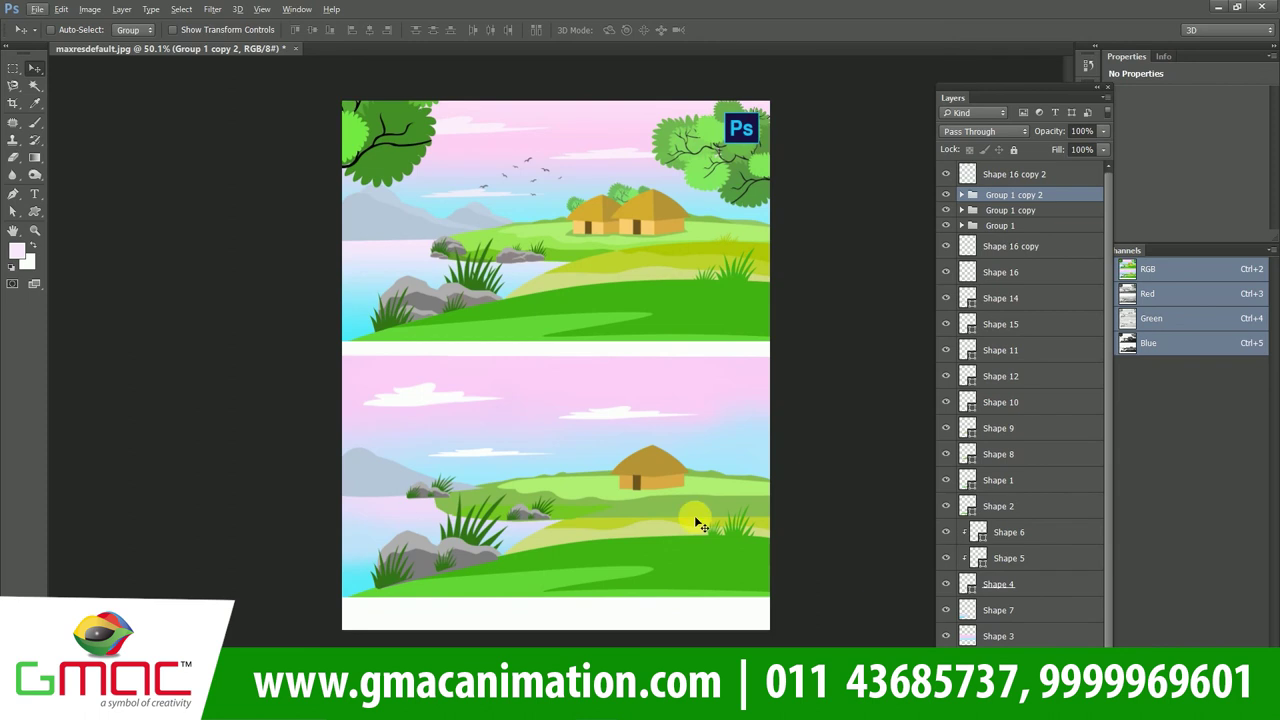
# Save the artwork as secnery.psd in Photoshop format under DATA (D:) > PSD File
pyautogui.hotkey('ctrl', 'shift', 's')
pyautogui.click(90, 280)
pyautogui.doubleClick(195, 229)
pyautogui.write('senery')
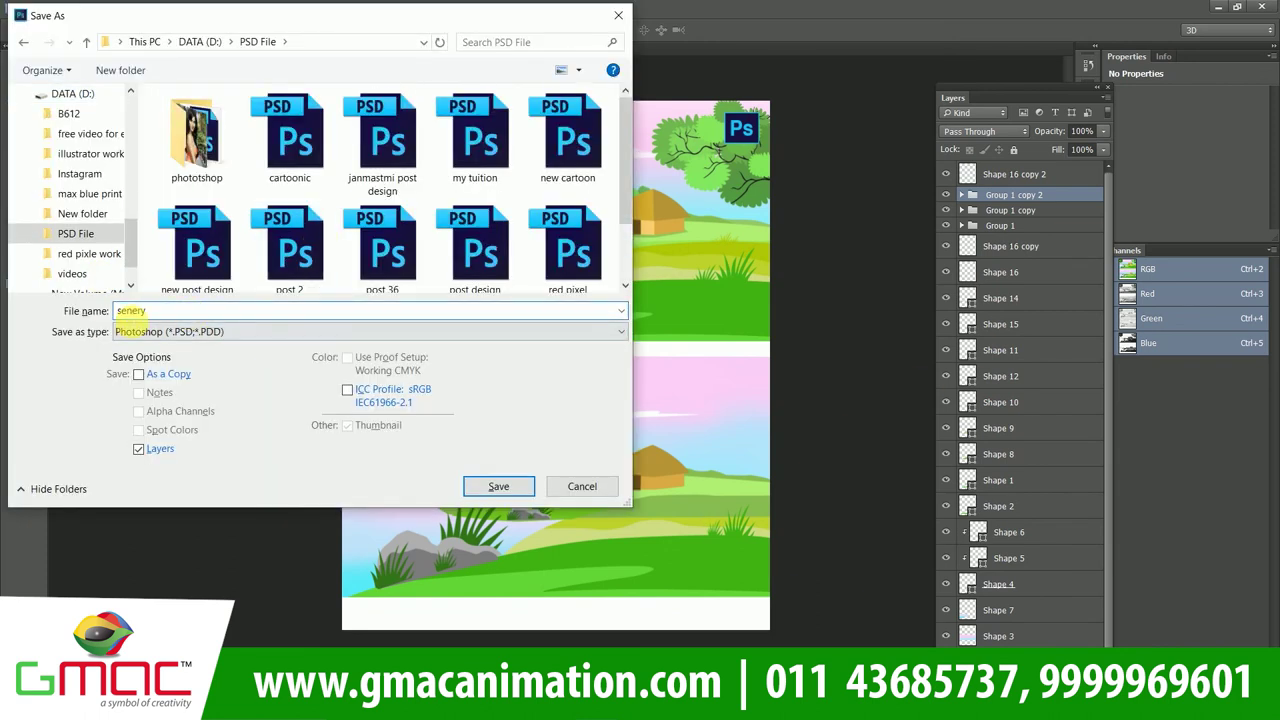
pyautogui.click(510, 486)
pyautogui.click(845, 220)
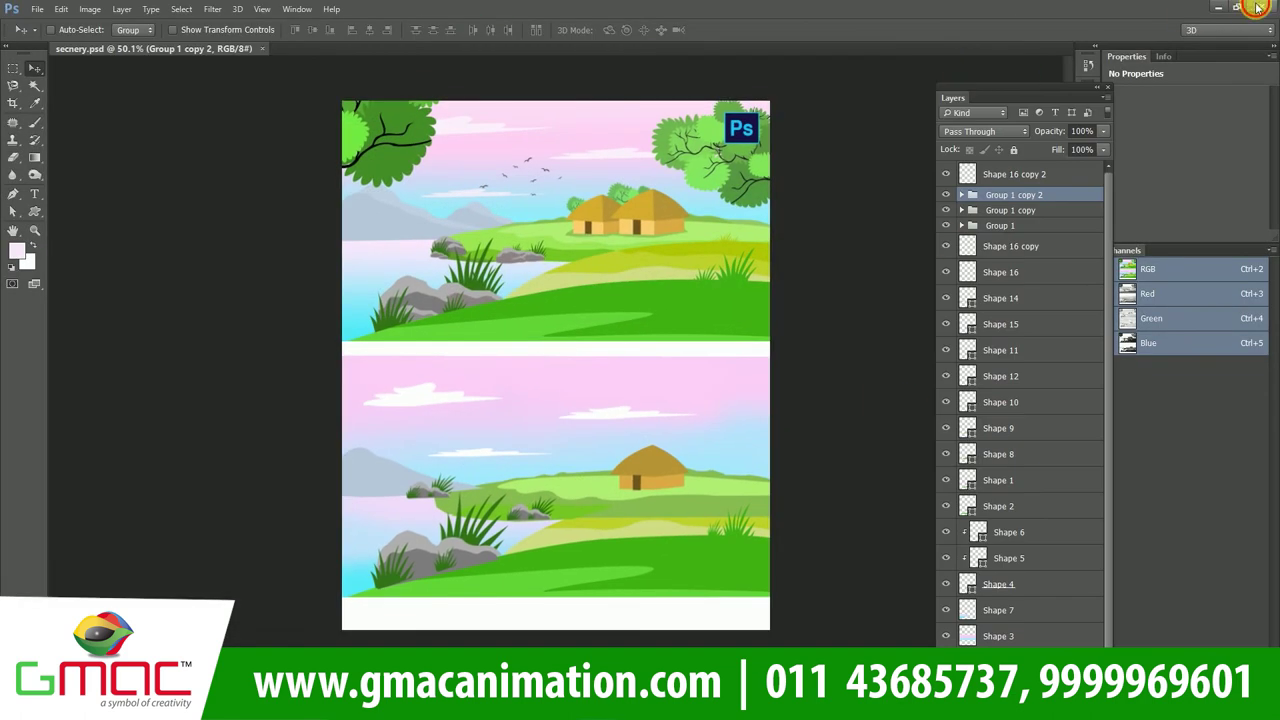
pyautogui.click(1257, 8)
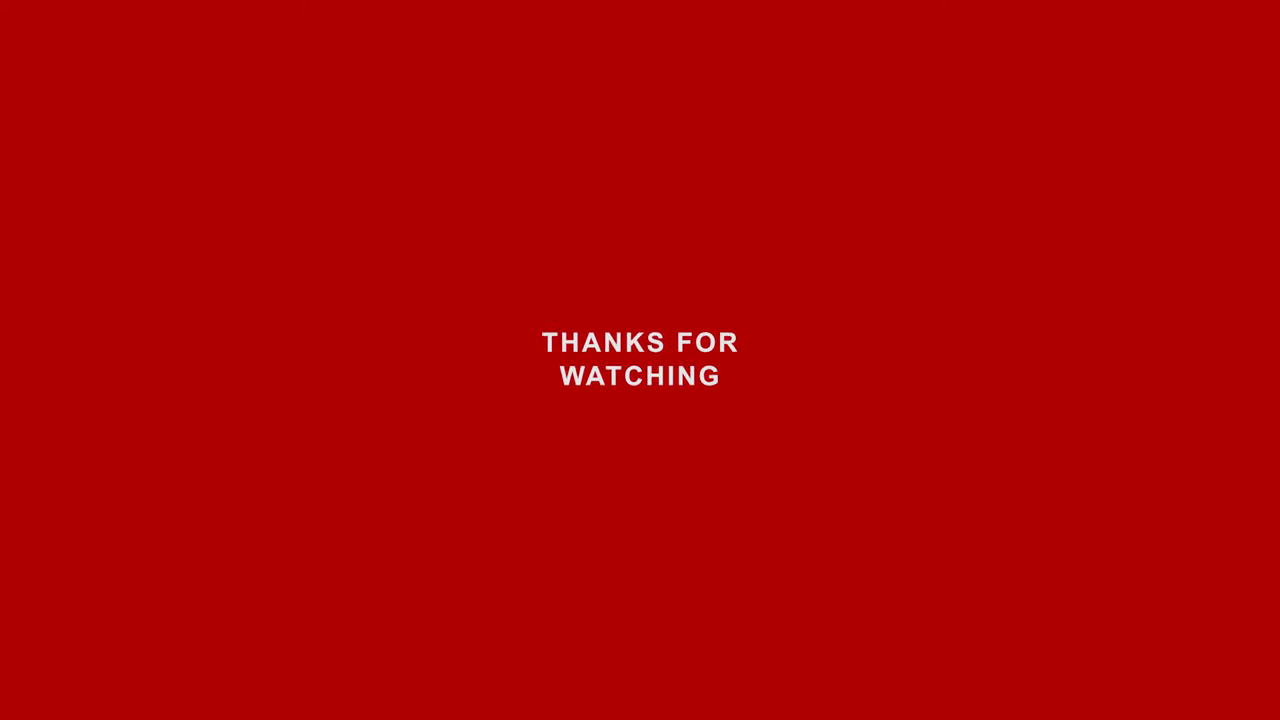